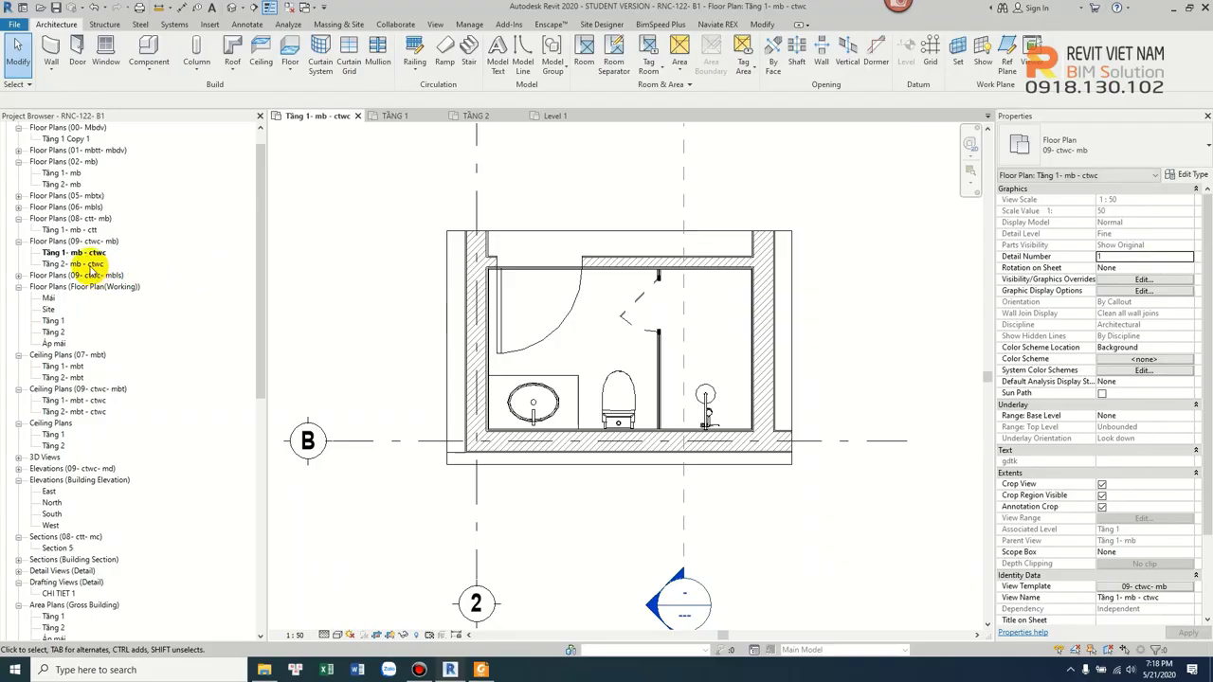
- Open the Tầng 1- mb - ctwc floor plan from the Floor Plans (09- ctwc- mb) group
double_click(87, 252)
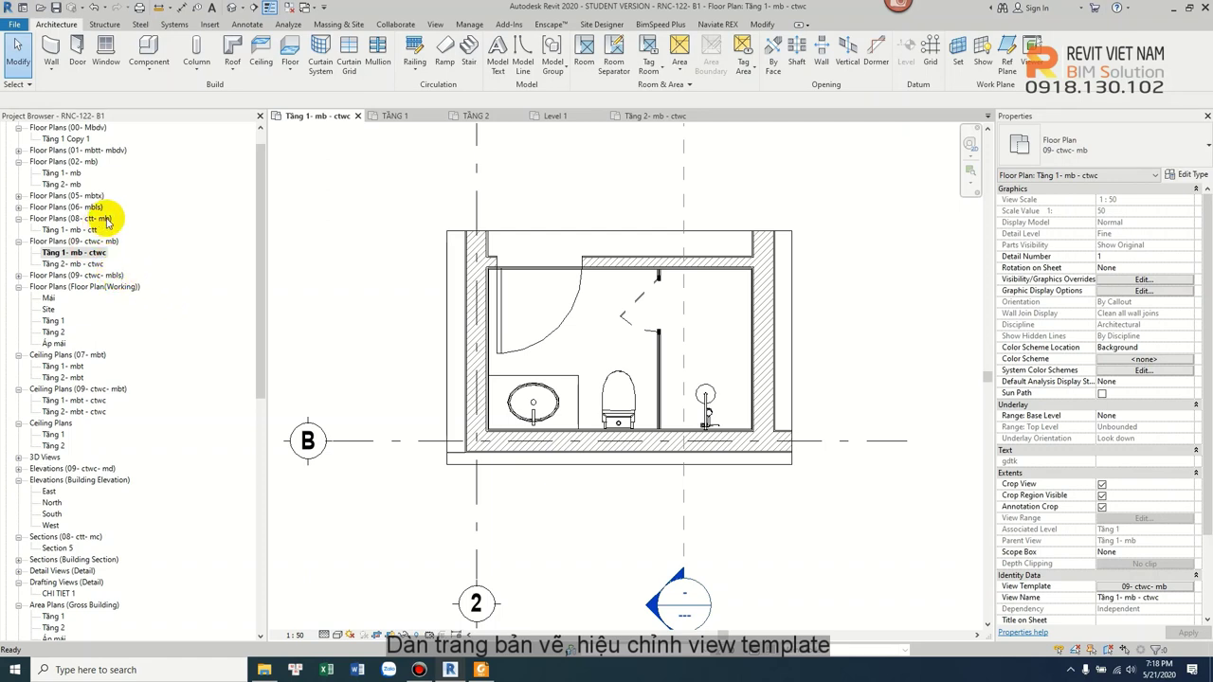
- Open the Tầng 1- mbt - ctwc ceiling plan and the Tầng 1- mbls - ctwc floor plan
double_click(104, 401)
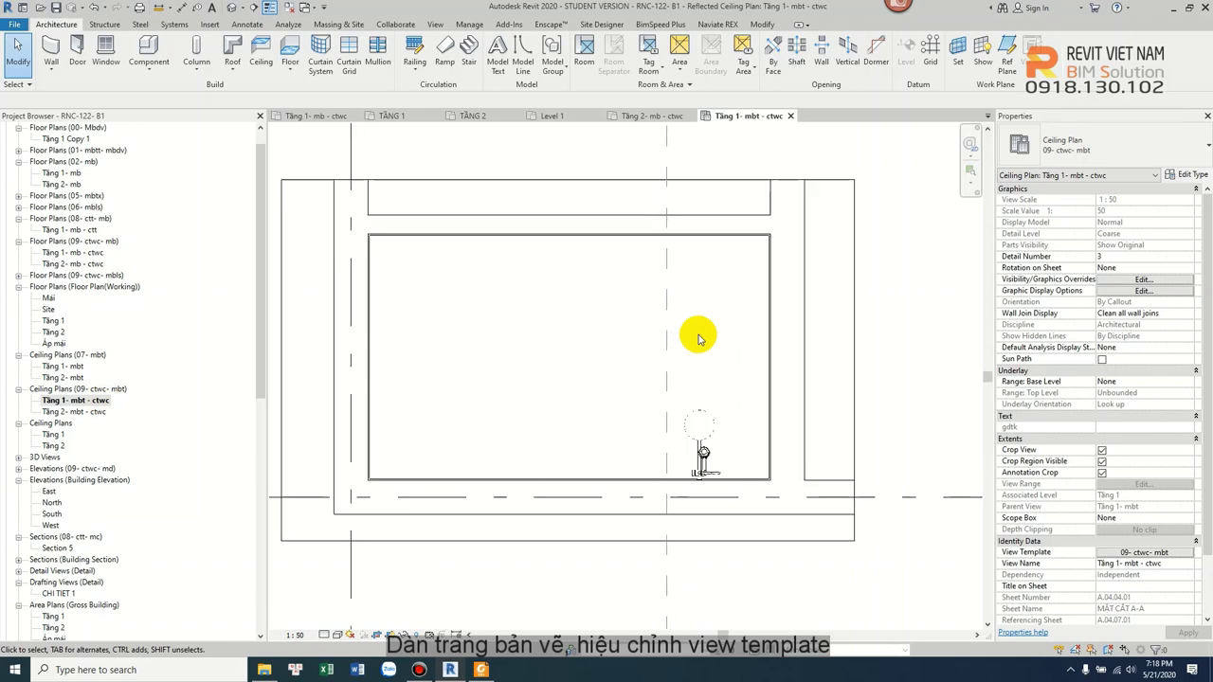
click(700, 453)
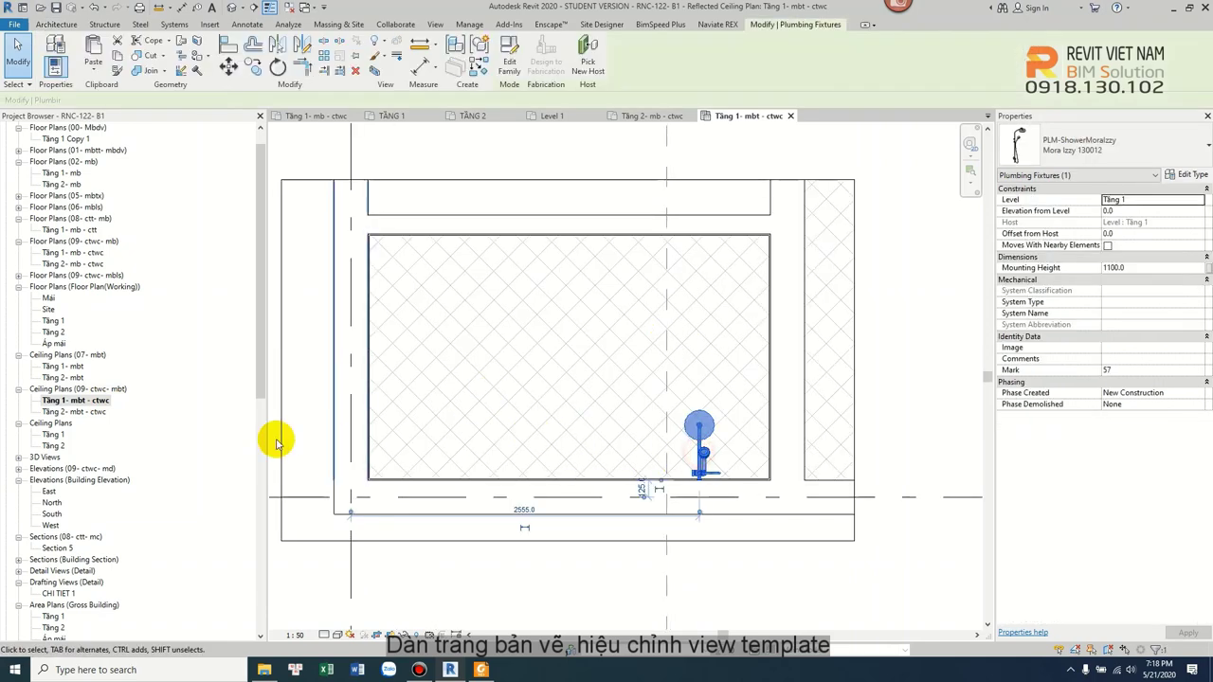
click(85, 275)
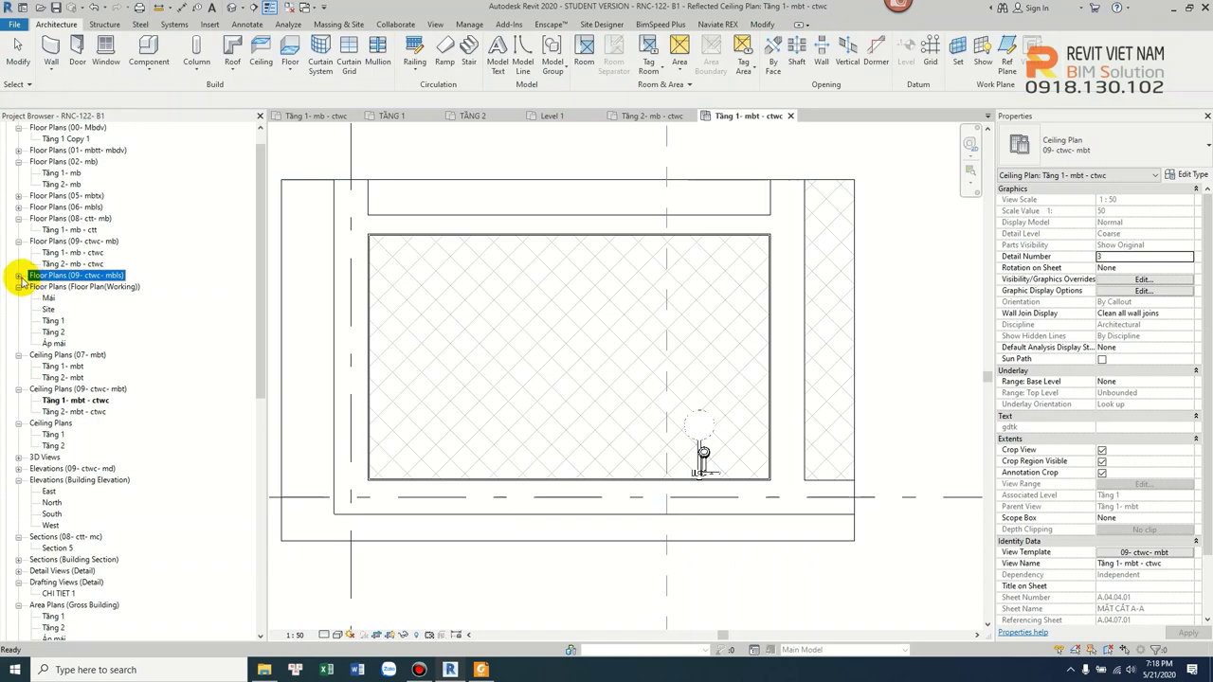
click(18, 276)
double_click(76, 287)
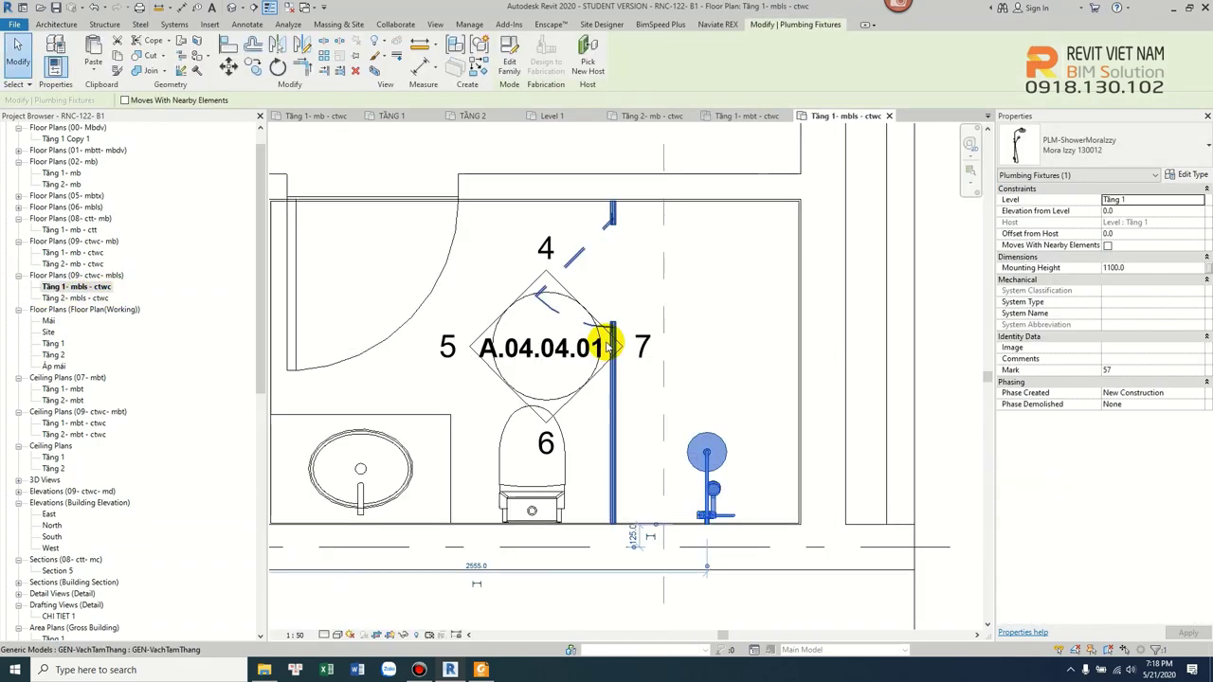
key(Escape)
- Close all inactive view tabs, keeping the Tầng 1- mbls - ctwc plan open
scroll(654, 422, down, 2)
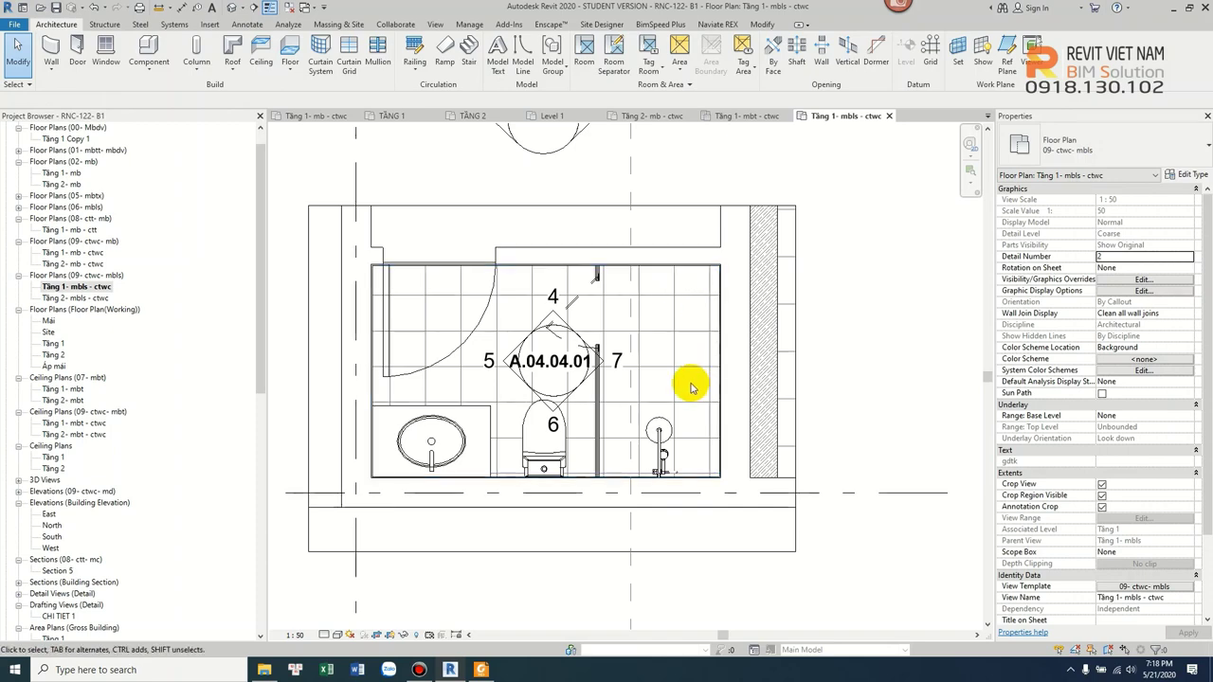
scroll(692, 387, down, 2)
drag(260, 355, 264, 585)
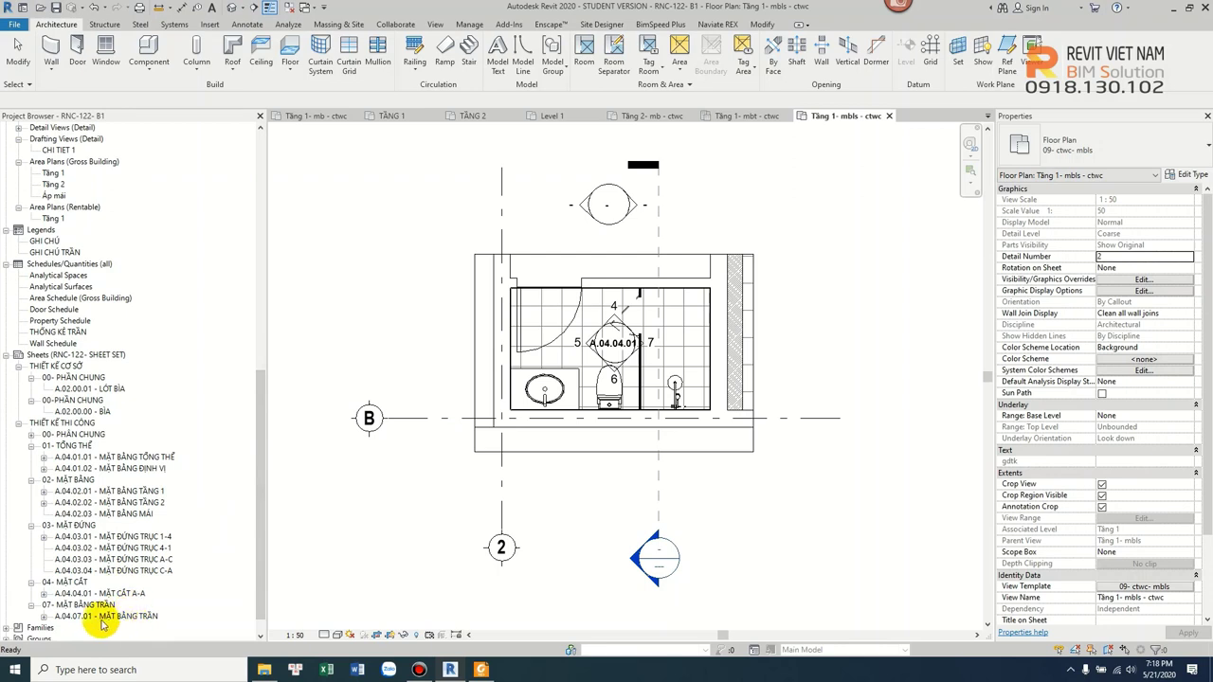
click(334, 341)
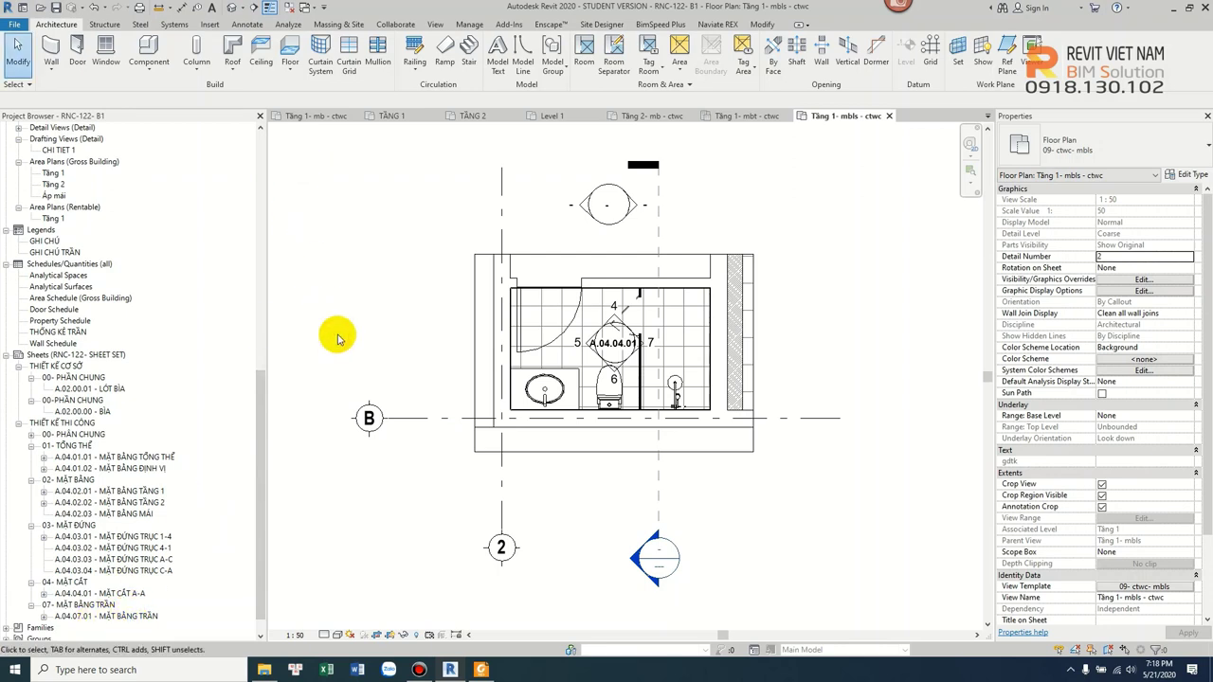
click(305, 9)
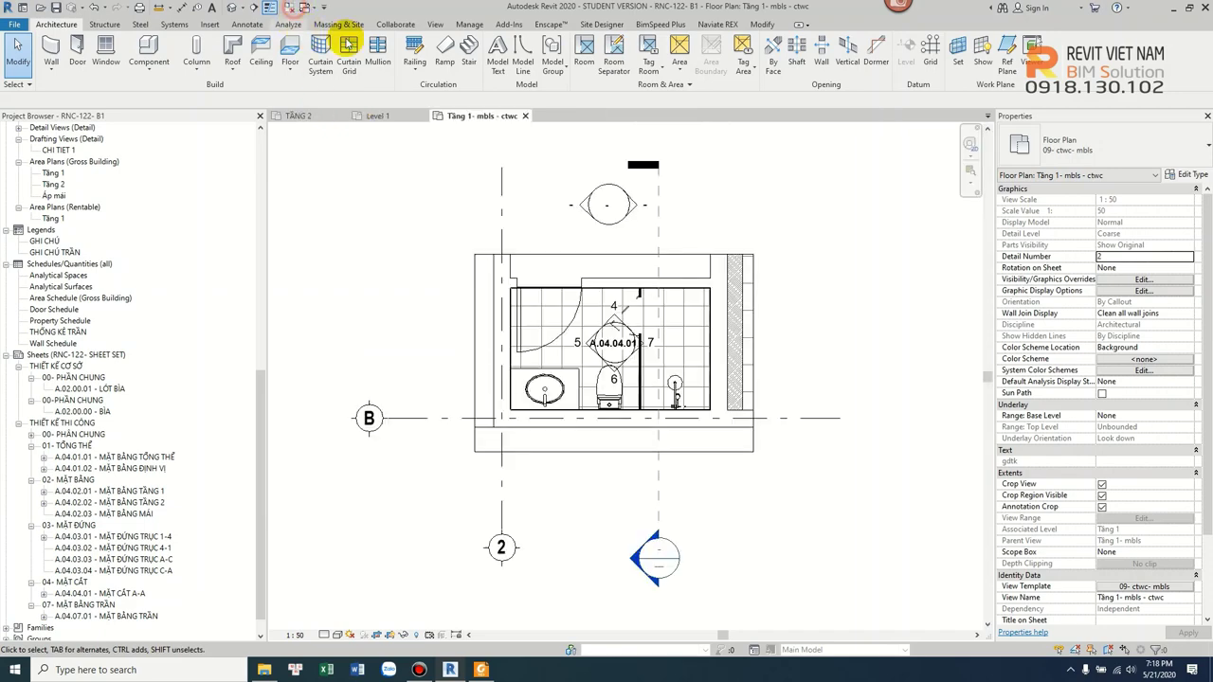
- Create a new sheet with the A3 metric title block
click(435, 23)
click(745, 64)
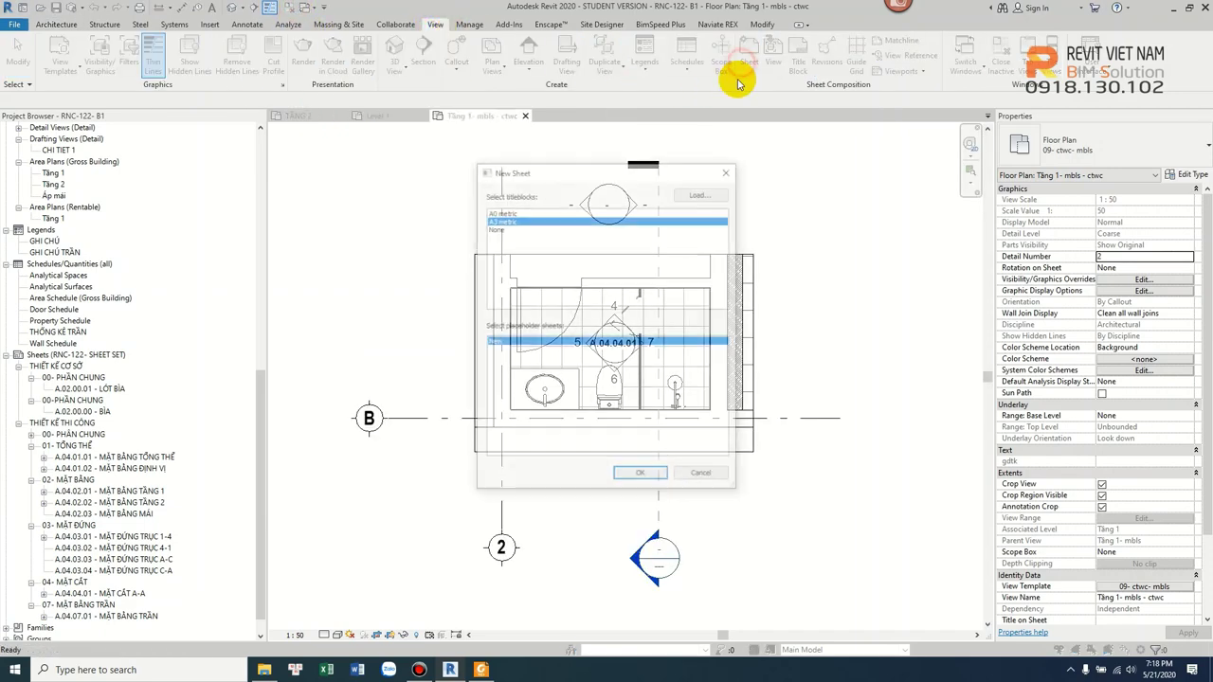
click(638, 475)
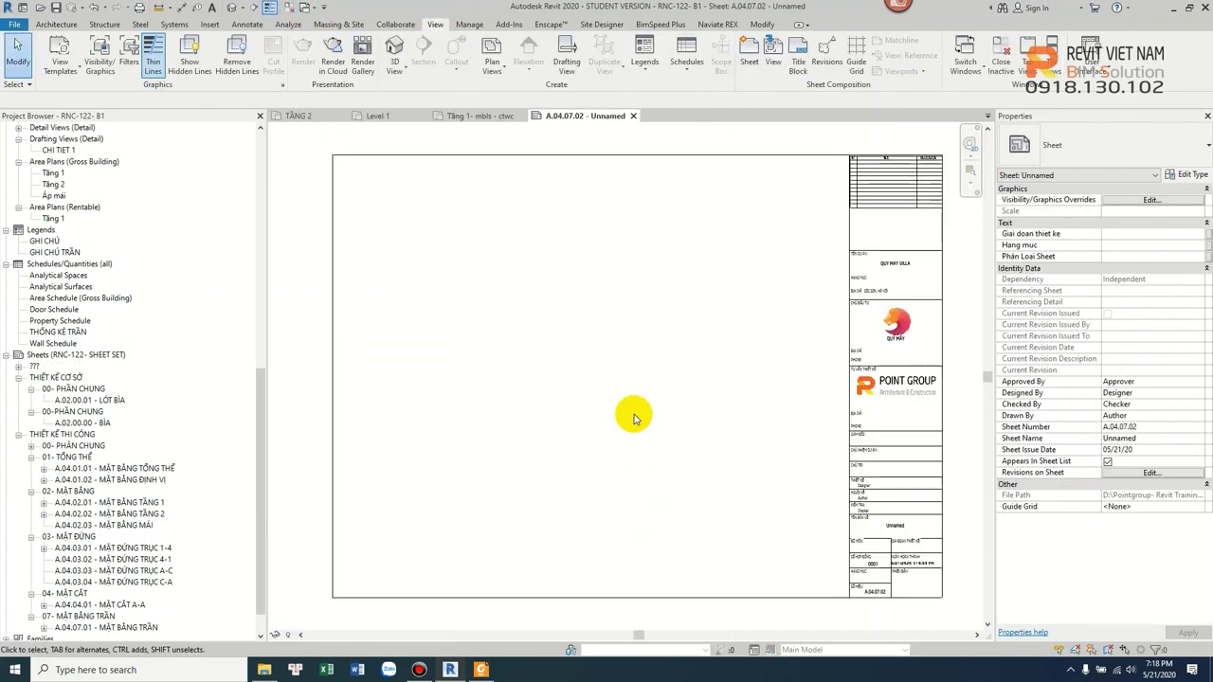
- Rename the new sheet to number A.04.09.01 and name 'CHI TIẾT VỆ SINH 01'
click(17, 370)
click(38, 377)
click(30, 377)
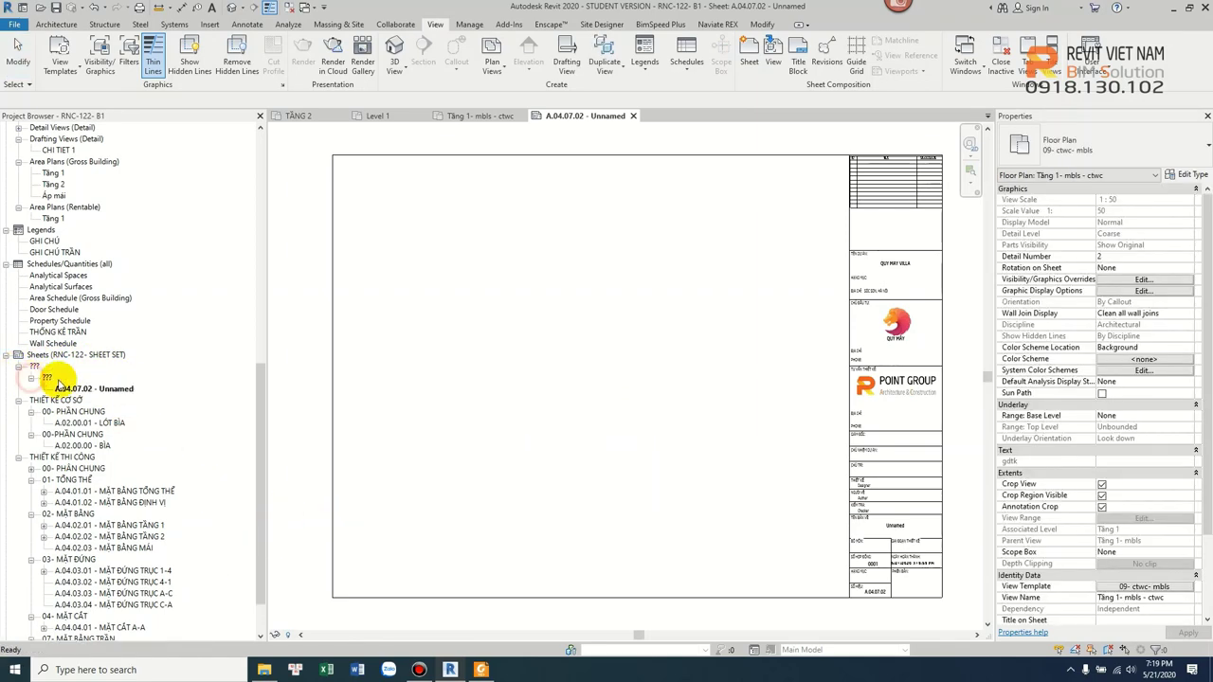
right_click(85, 391)
click(161, 566)
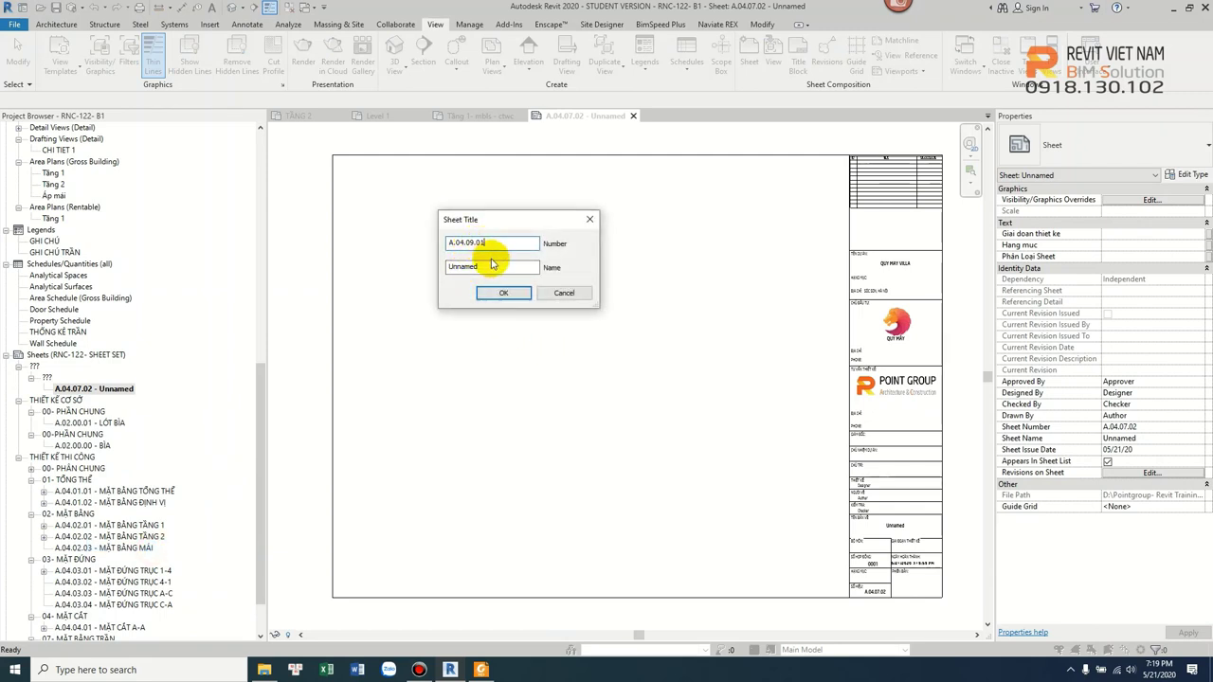
double_click(493, 266)
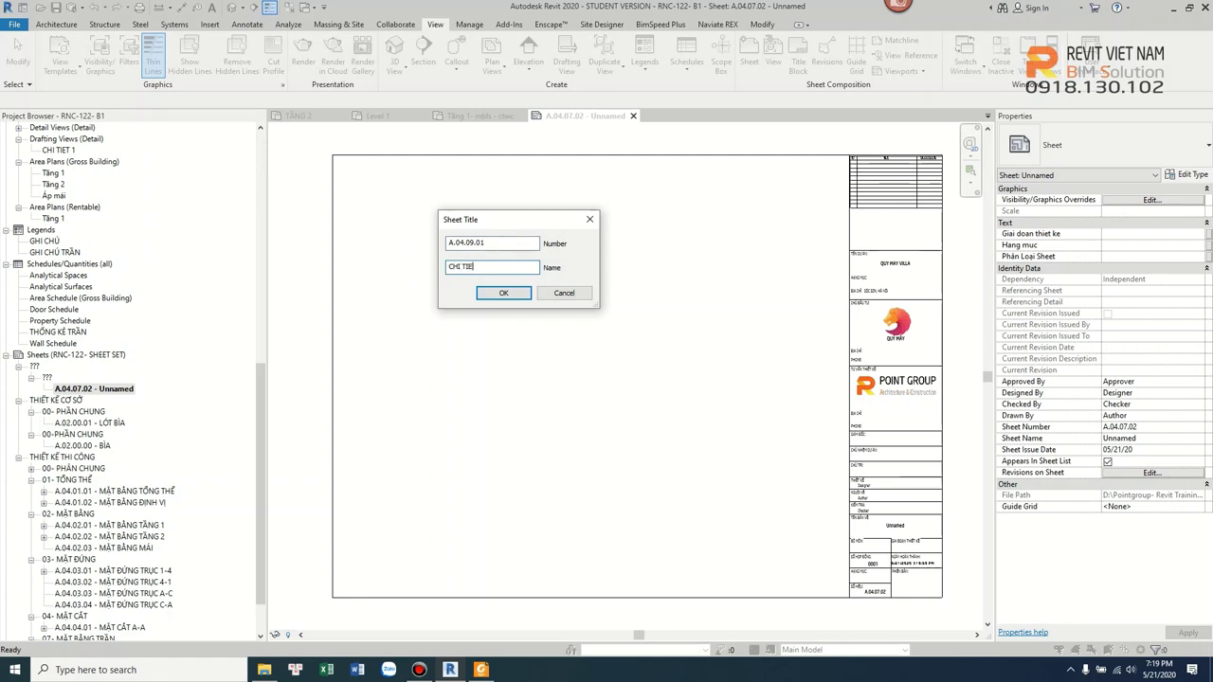
click(295, 669)
click(742, 197)
text(ẾT VỆ SINH 01)
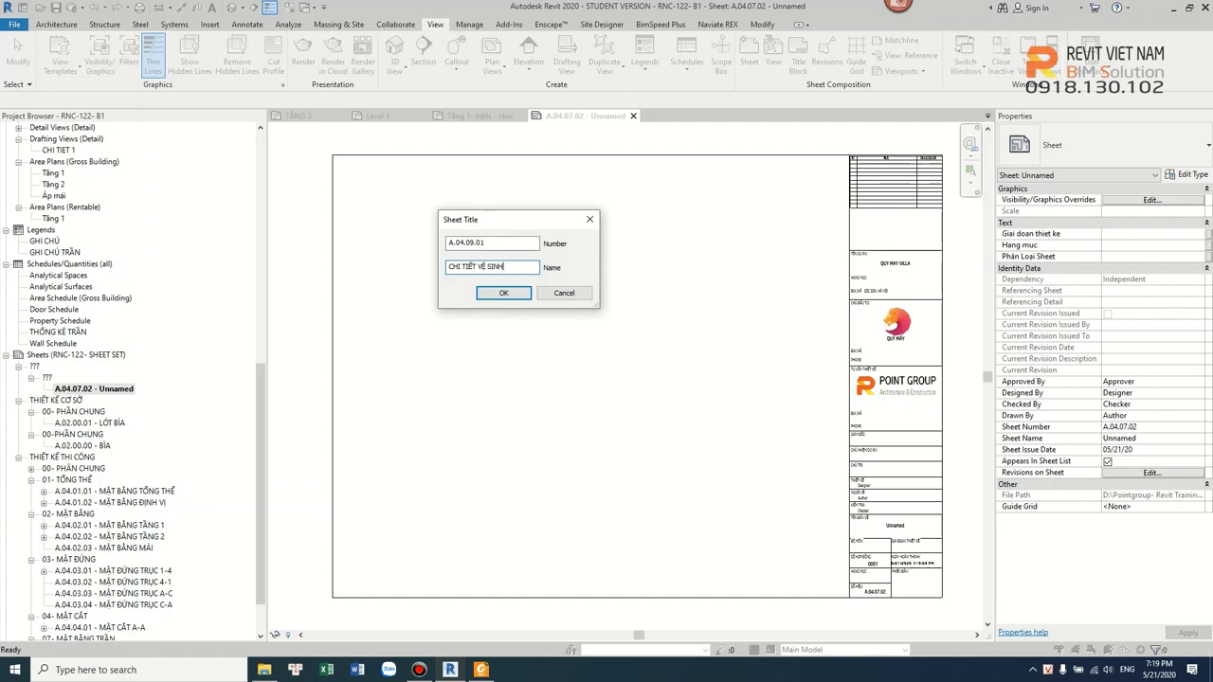
click(503, 295)
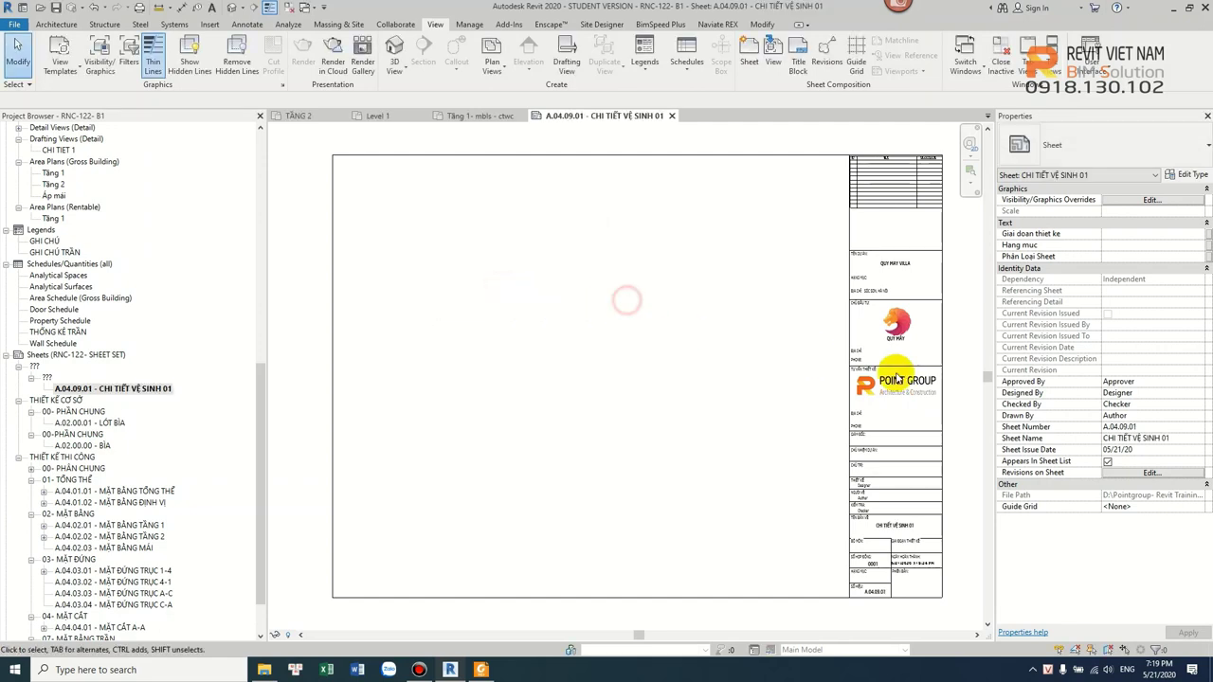
- Set the sheet's Hang muc category to 09- CHI TIẾT VỆ SINH
click(1138, 246)
click(1199, 245)
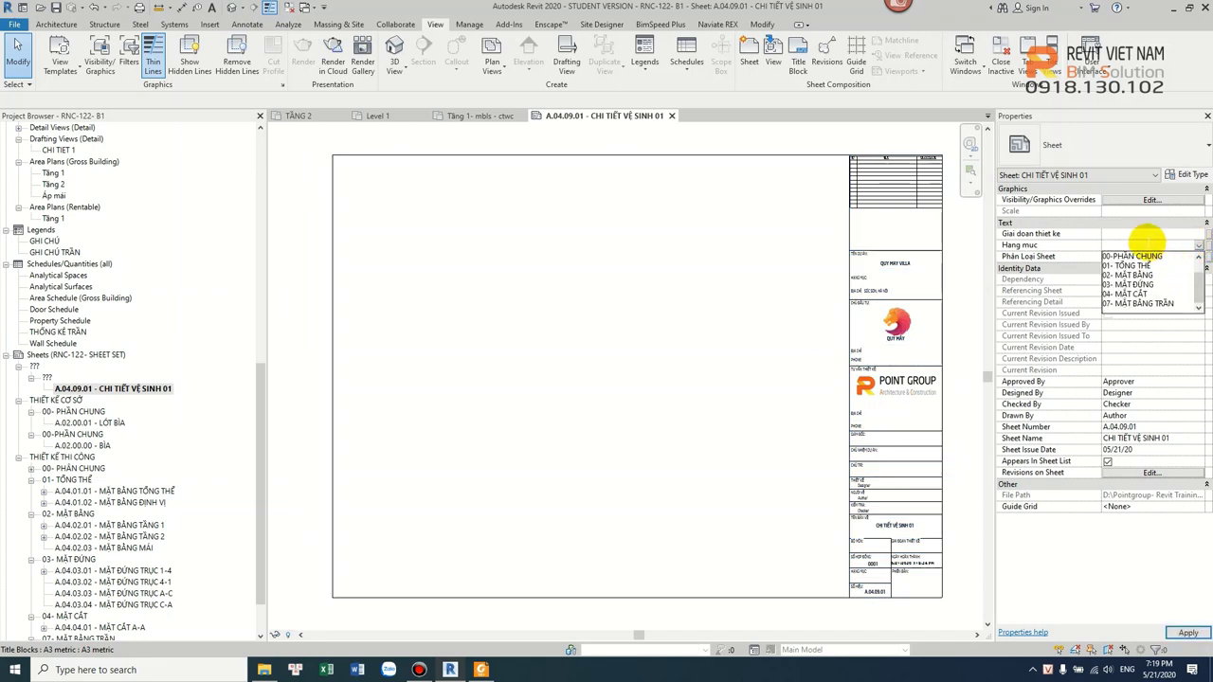
click(1147, 243)
text(09 CHI TIẾT VỆ SINH)
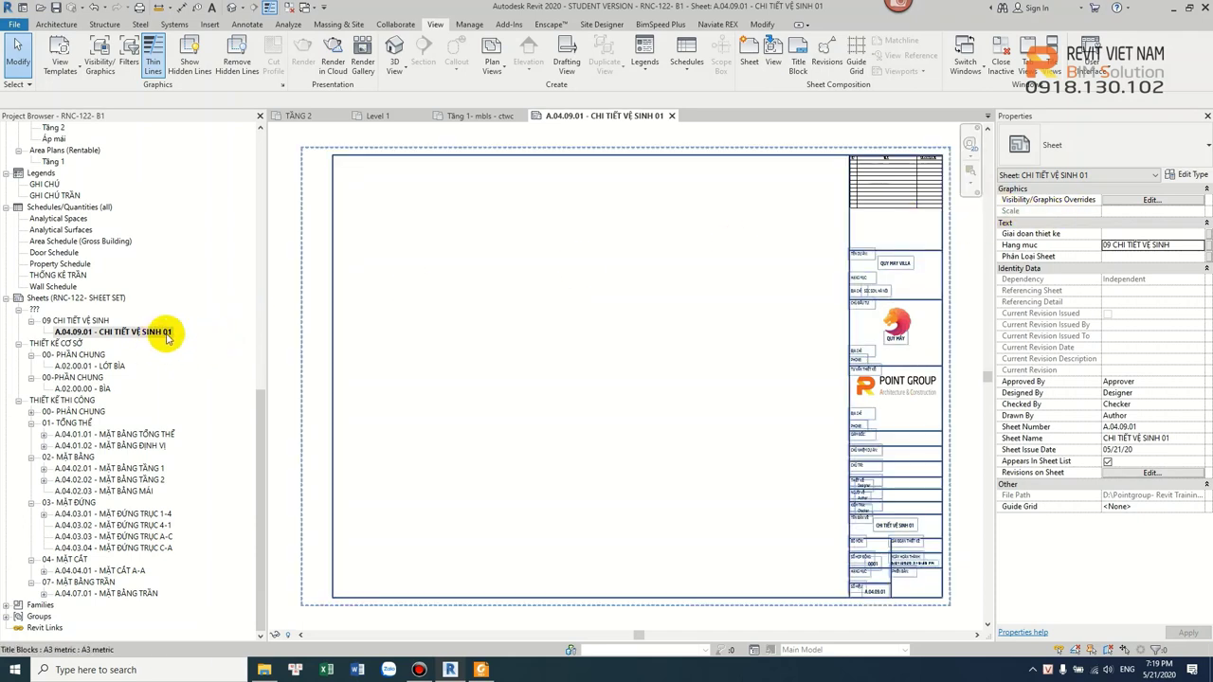
click(1119, 248)
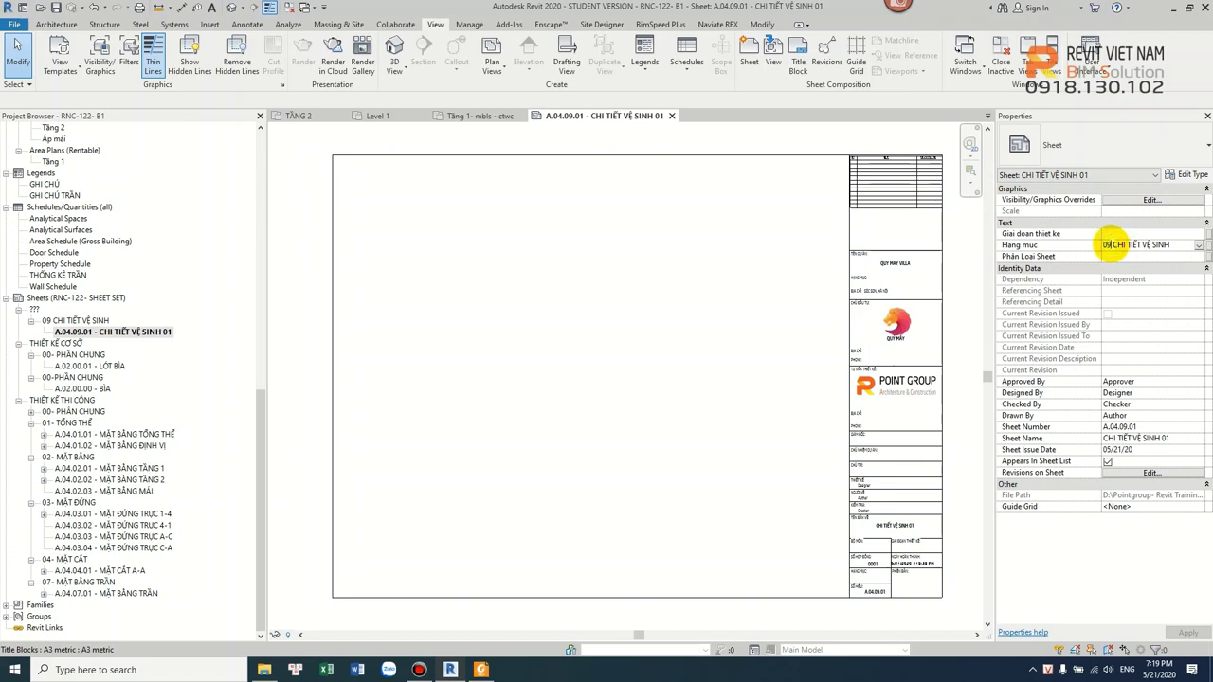
text(-)
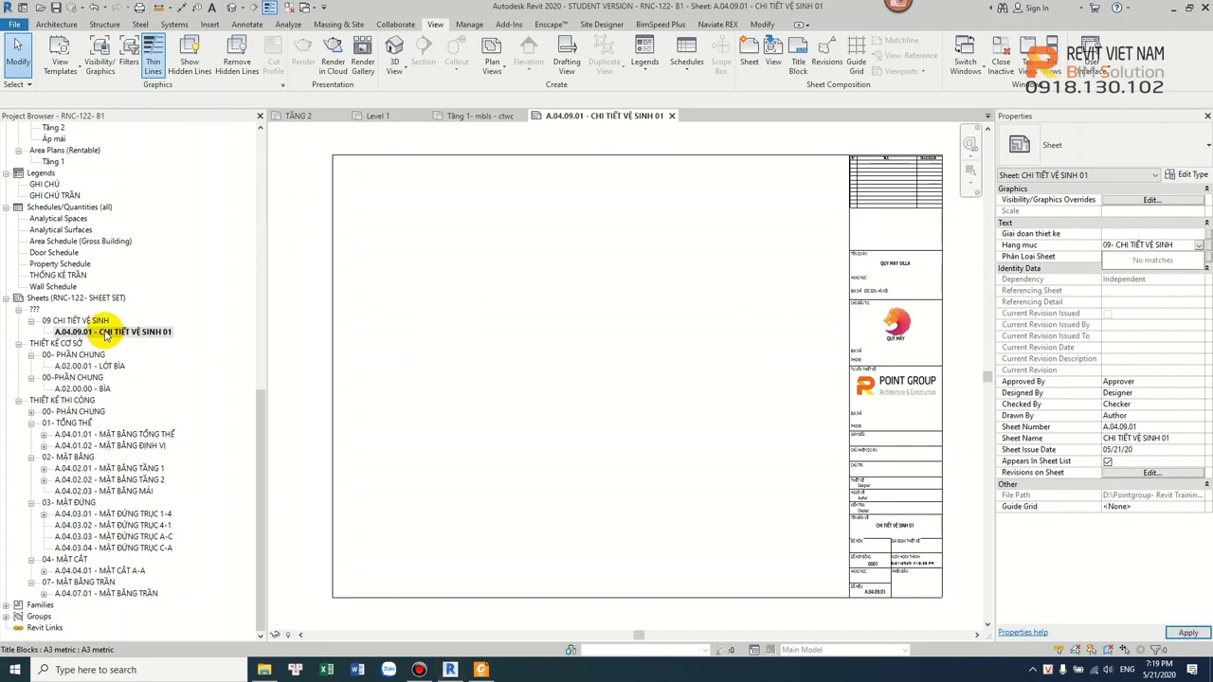
- Set the LÓT BÌA sheet's design stage to THIẾT KẾ THI CÔNG
click(90, 368)
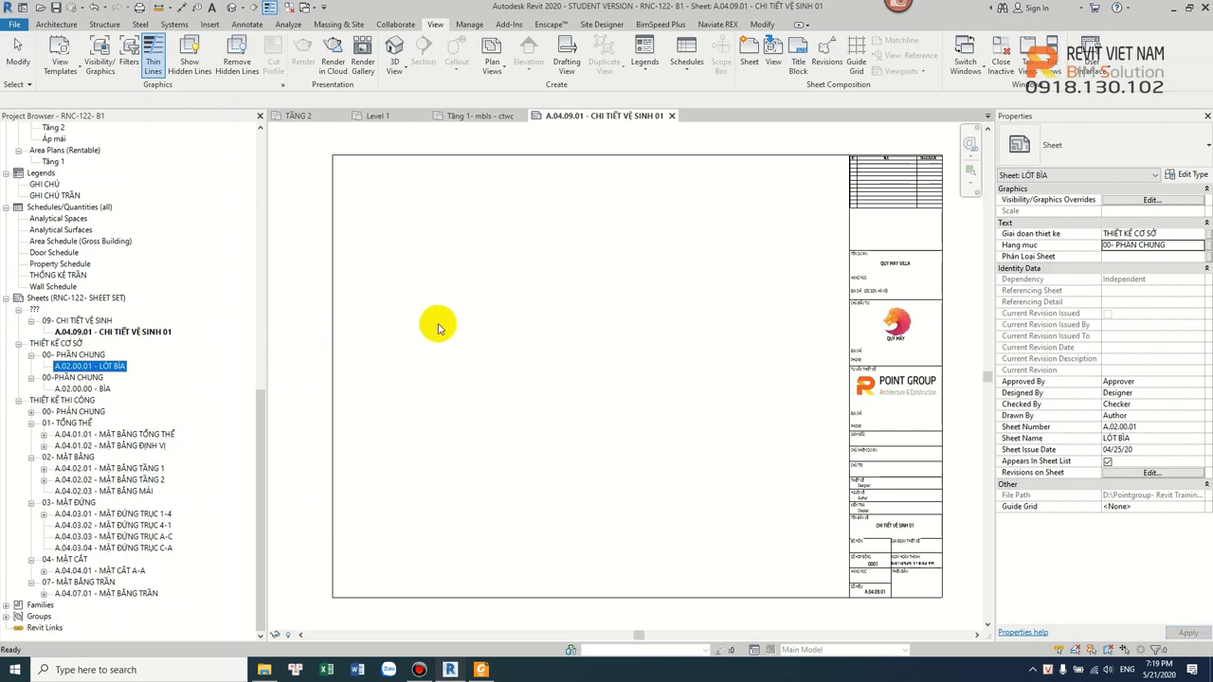
click(1198, 257)
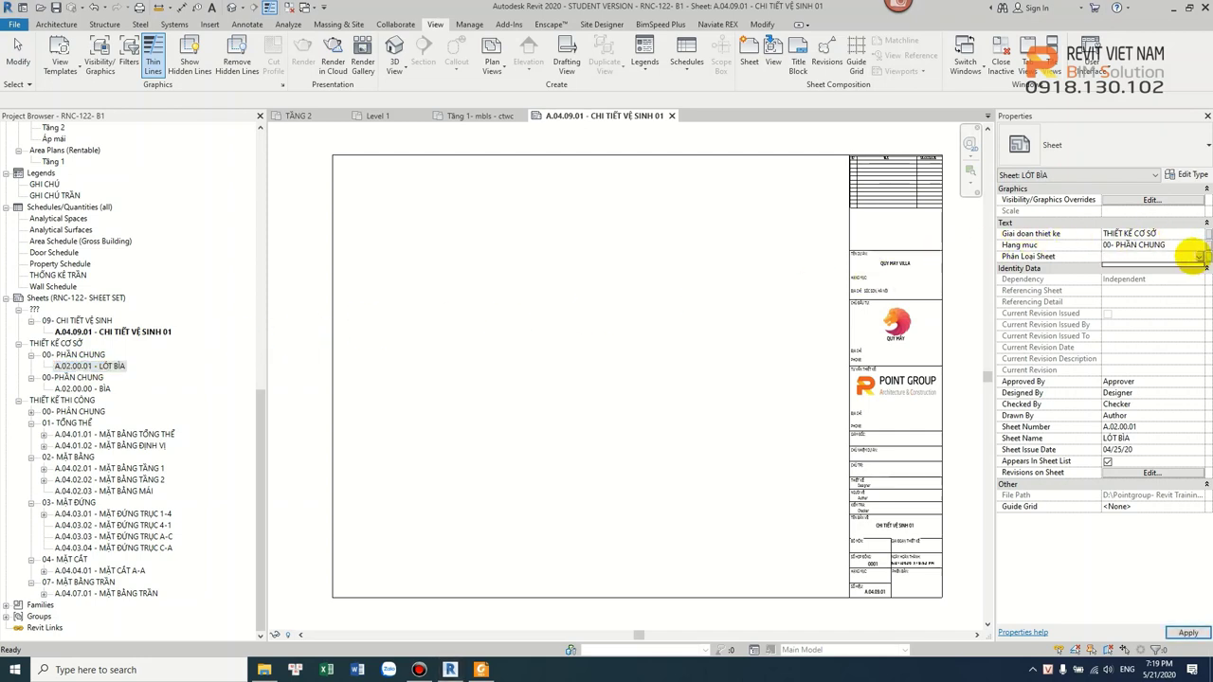
click(1200, 235)
click(1166, 254)
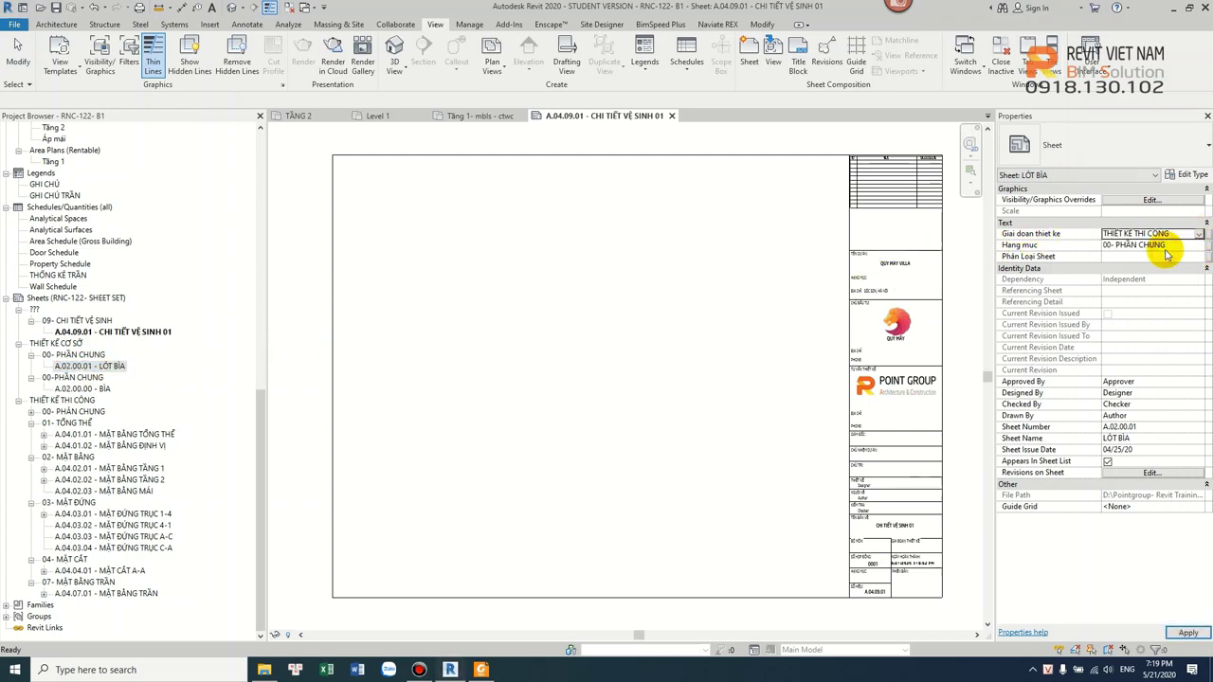
click(1200, 235)
click(1155, 256)
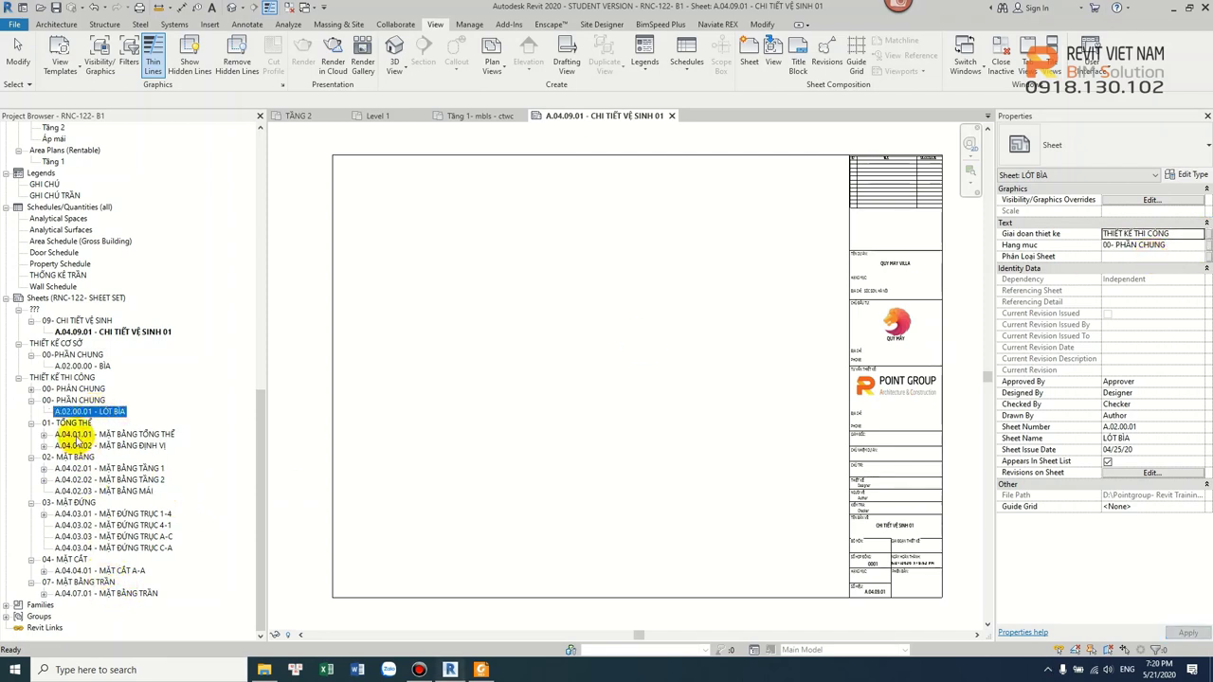
- Set sheet A.04.09.01's design stage to THIẾT KẾ THI CÔNG and select it under 09- CHI TIẾT VỆ SINH
click(95, 321)
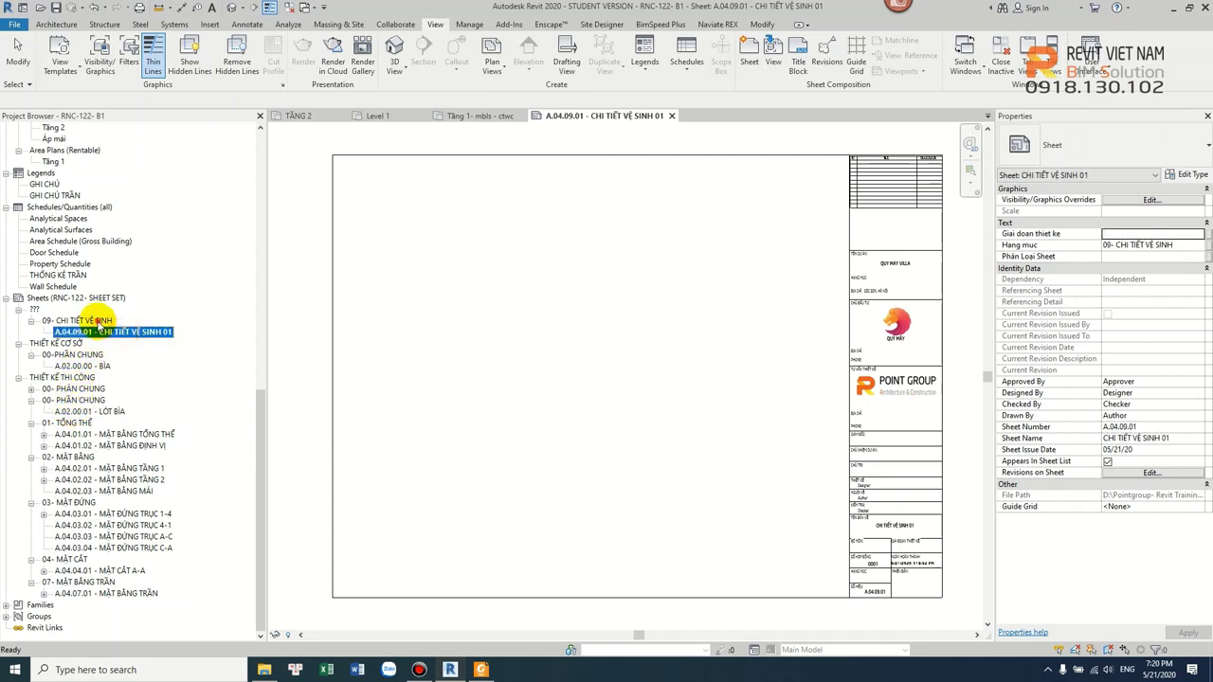
click(1200, 256)
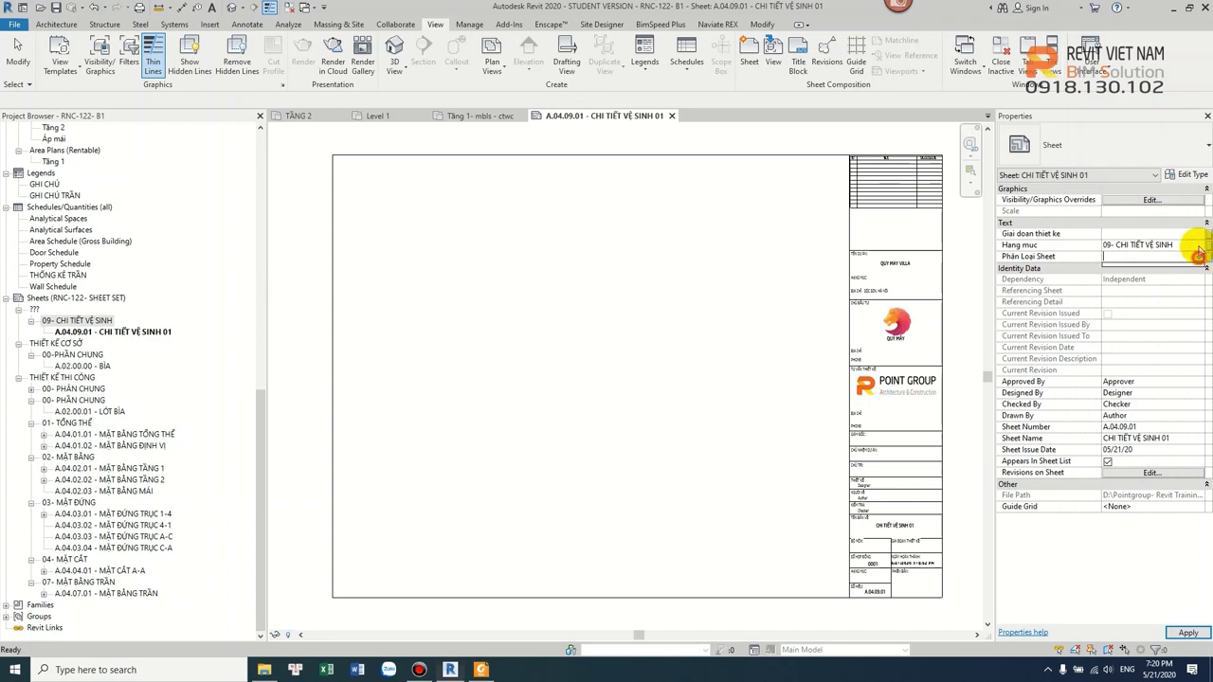
click(1199, 234)
click(1172, 255)
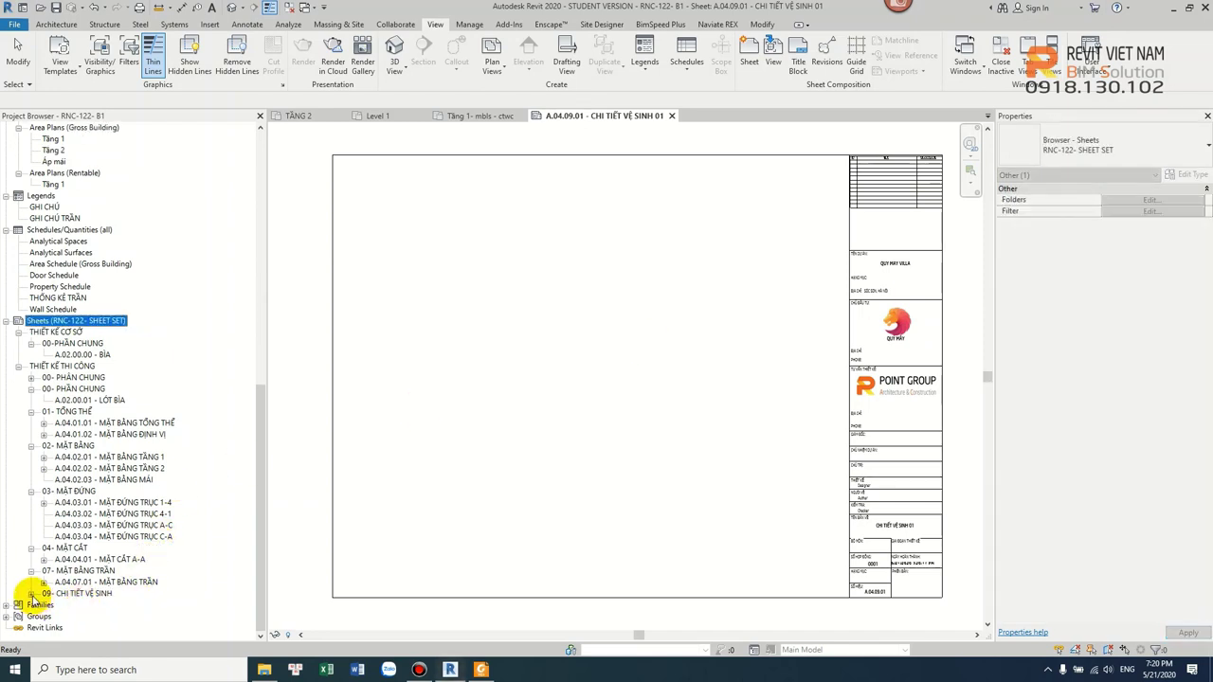
click(31, 594)
click(114, 604)
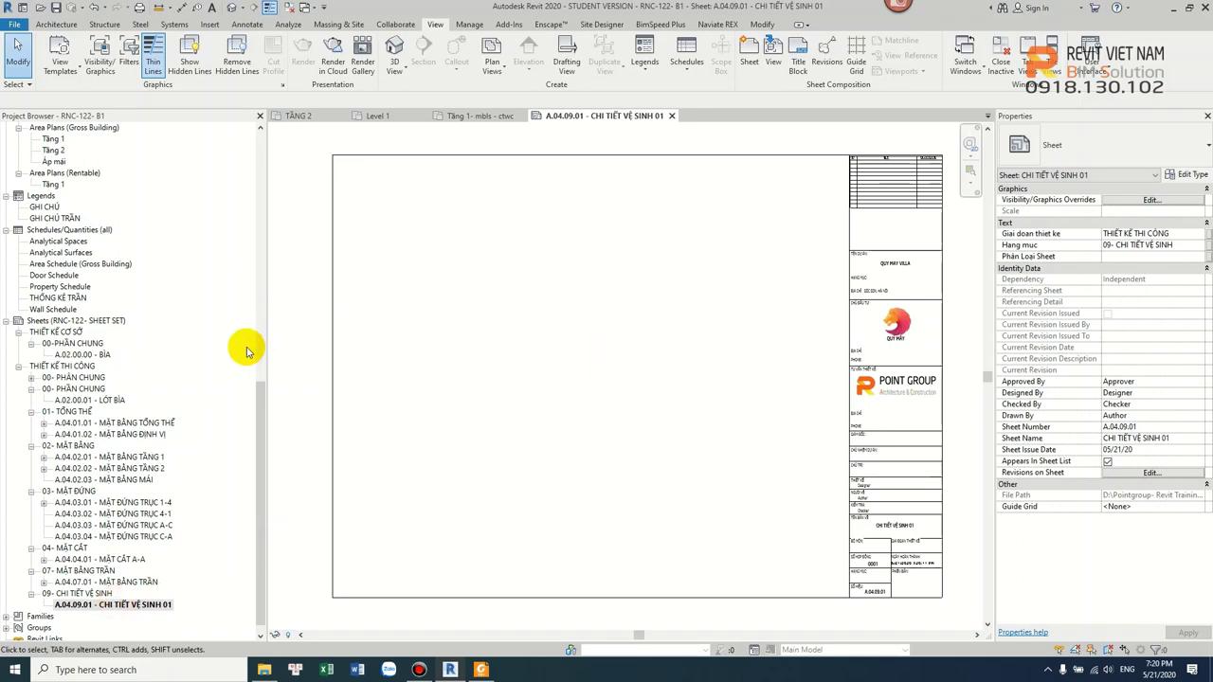
- Try placing the Tầng 1- mb - ctwc plan on the sheet and dismiss the already-placed warning
drag(262, 401, 270, 149)
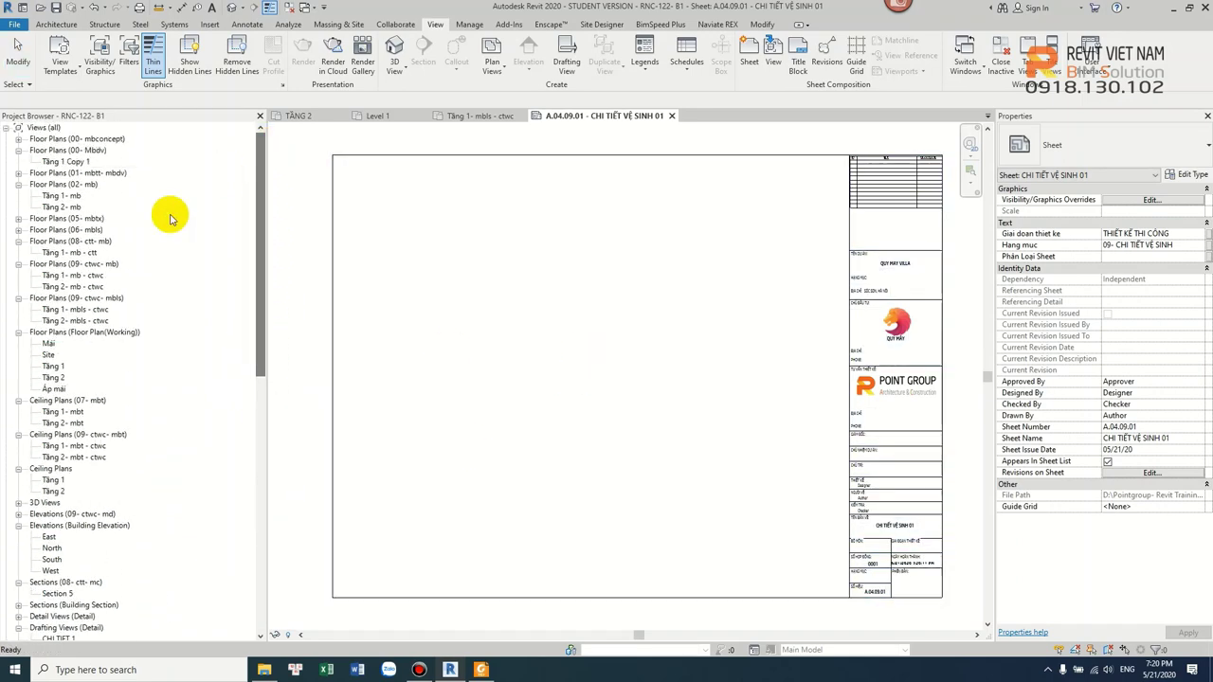
drag(92, 276, 503, 257)
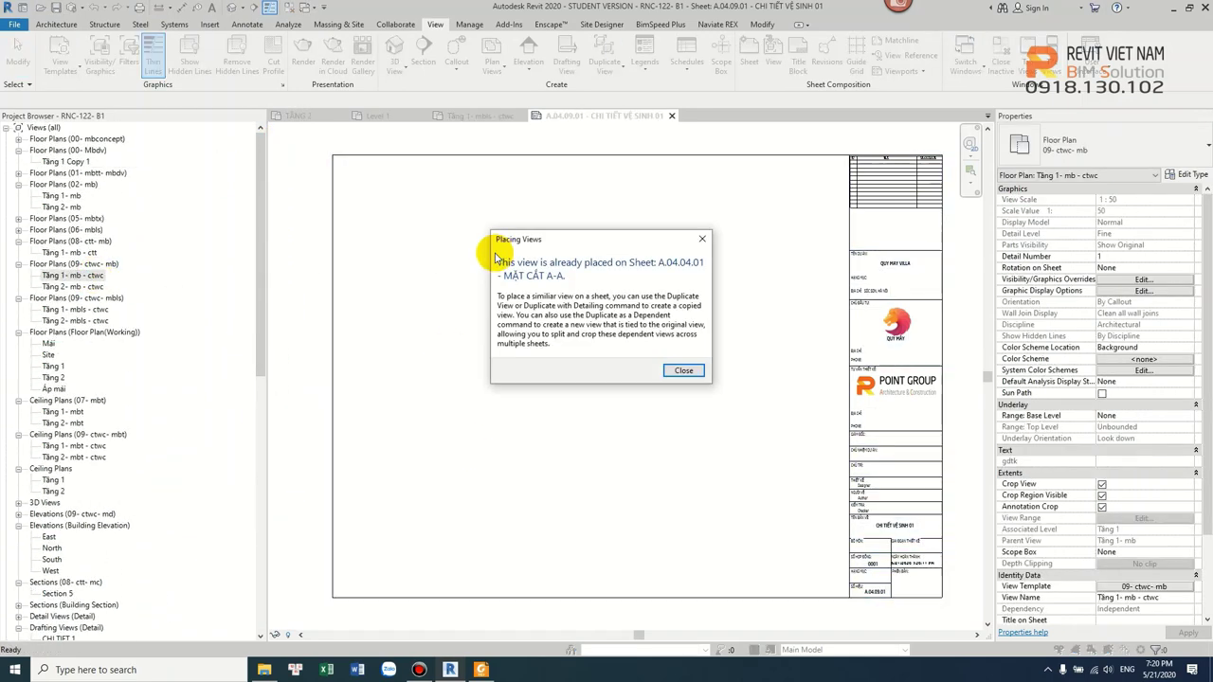
click(681, 369)
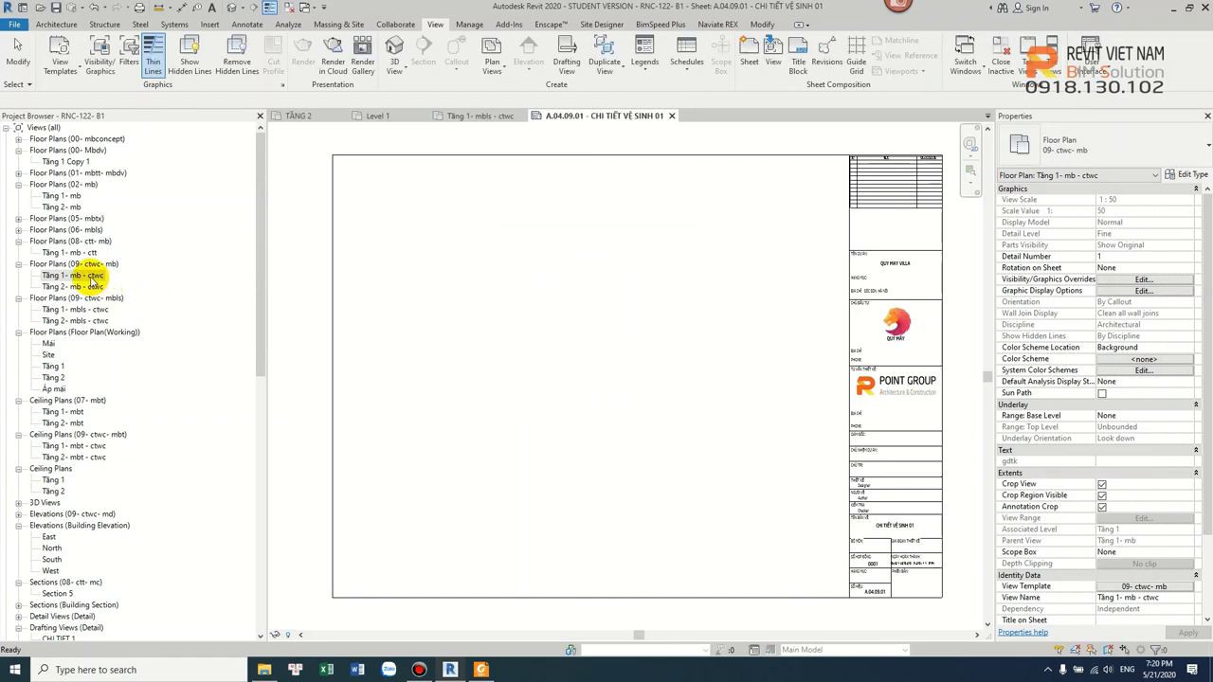
- Open sheets A.04.07.01 MẶT BẰNG TRẦN and A.04.04.01 MẶT CẮT A-A
drag(263, 338, 271, 482)
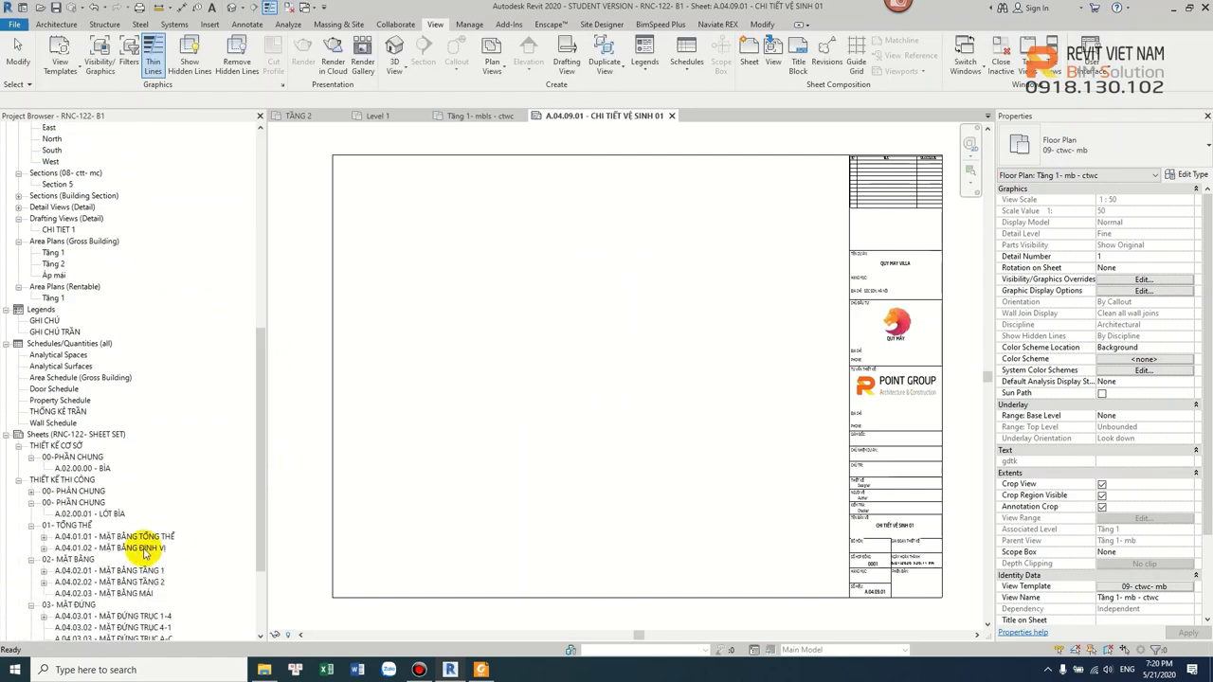
scroll(76, 512, down, 3)
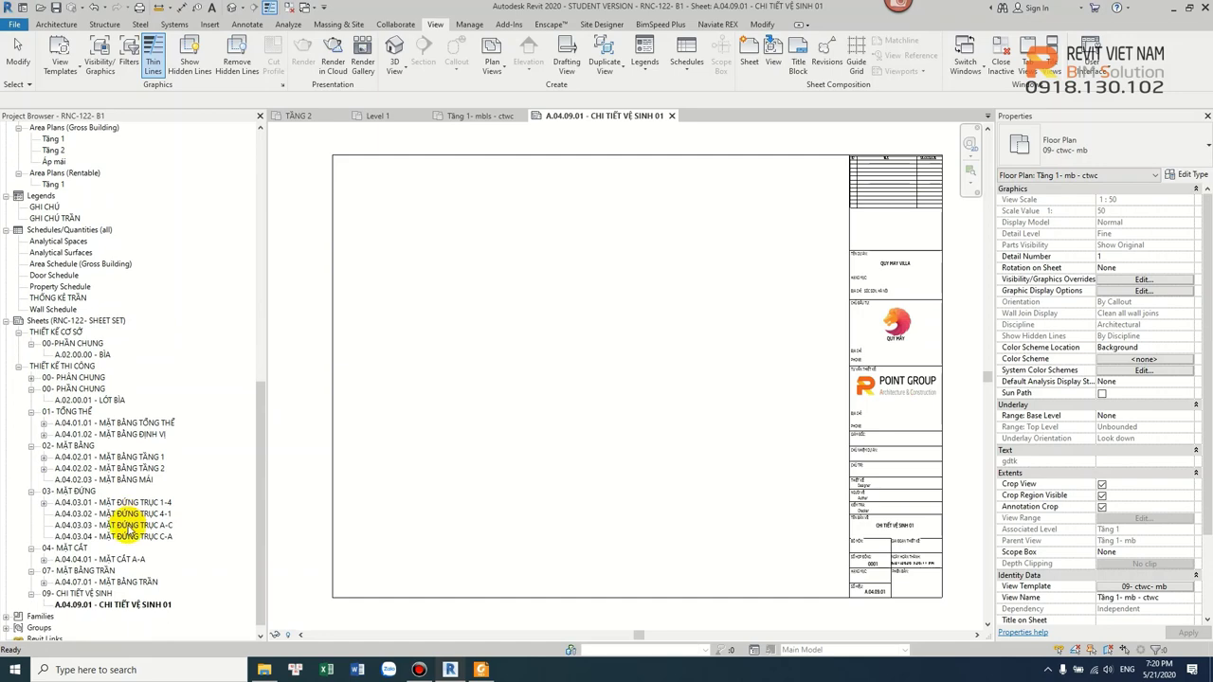
click(109, 582)
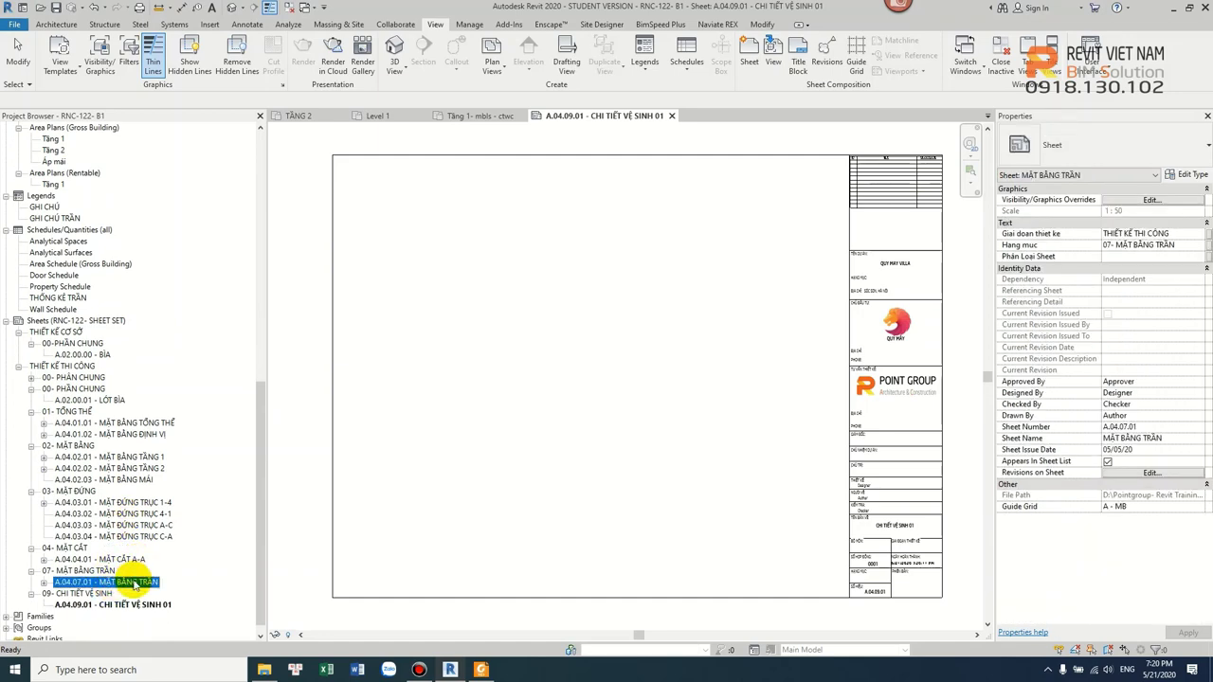
double_click(132, 584)
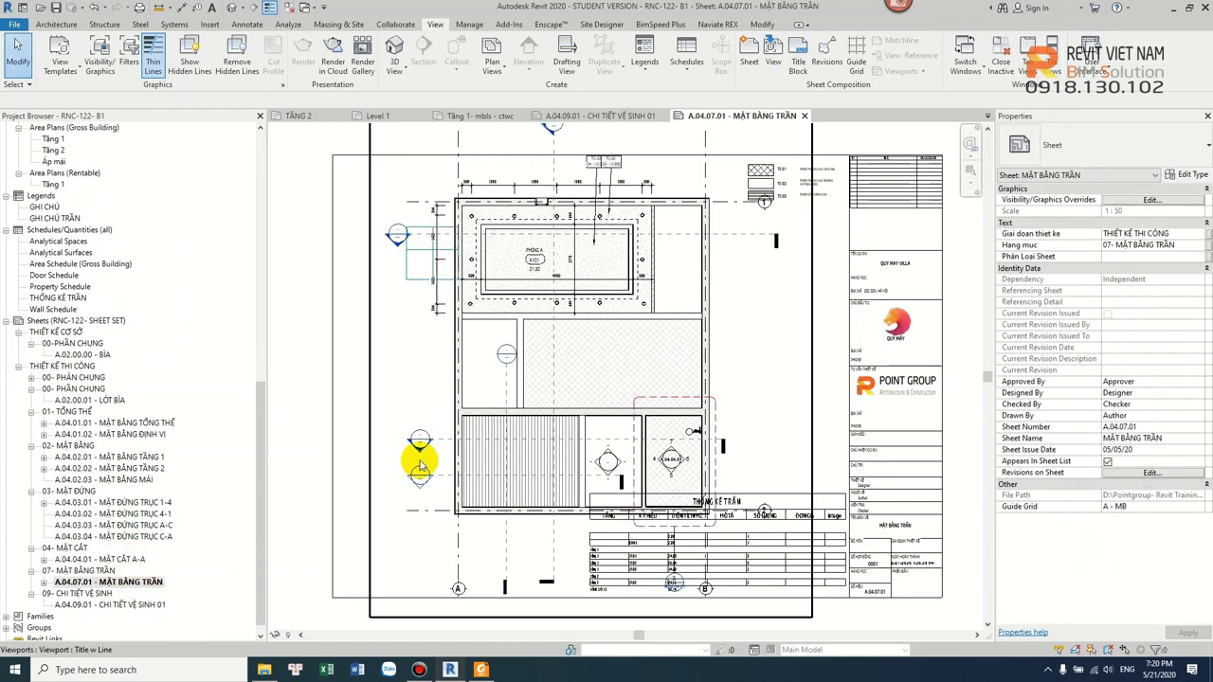
double_click(109, 559)
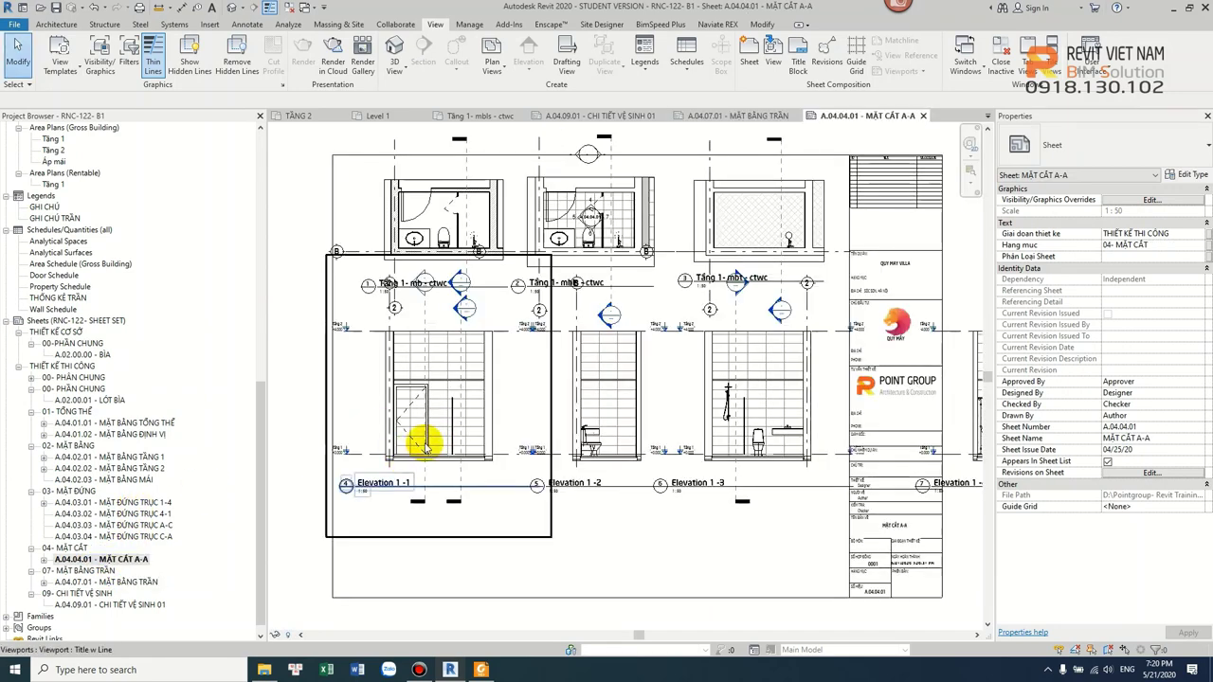
- Delete the three elevation and two plan viewports from sheet A.04.04.01
click(424, 446)
ctrl+click(621, 384)
ctrl+click(768, 394)
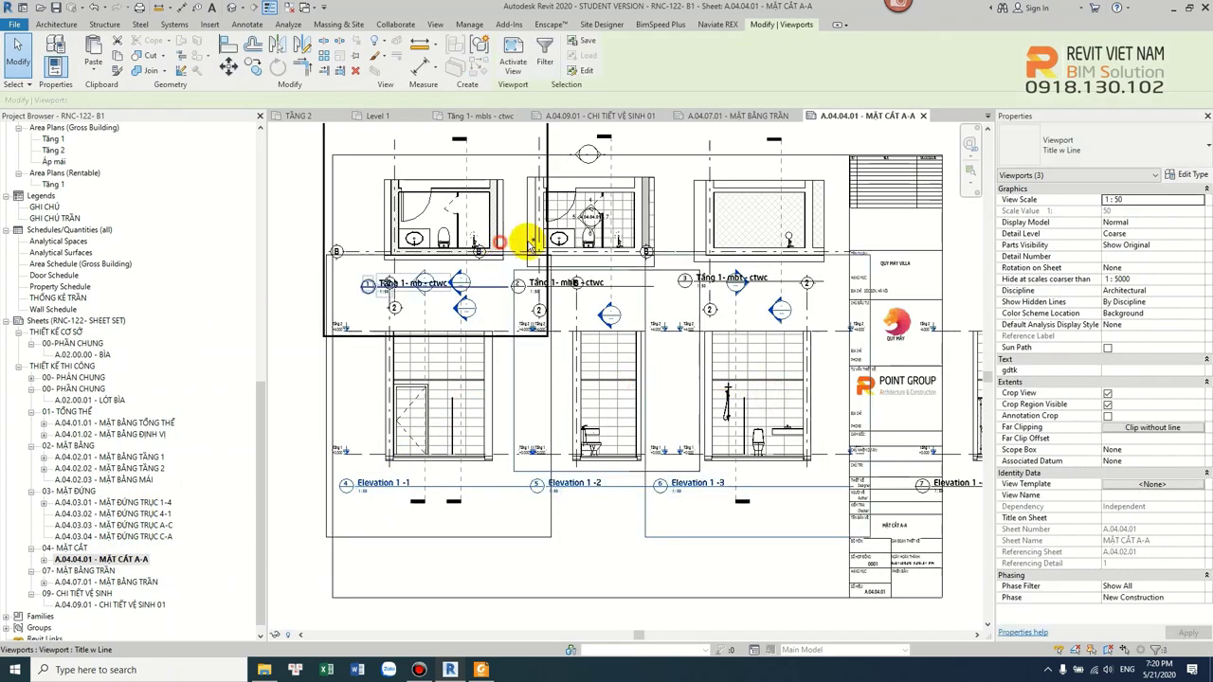
ctrl+click(531, 244)
ctrl+click(744, 221)
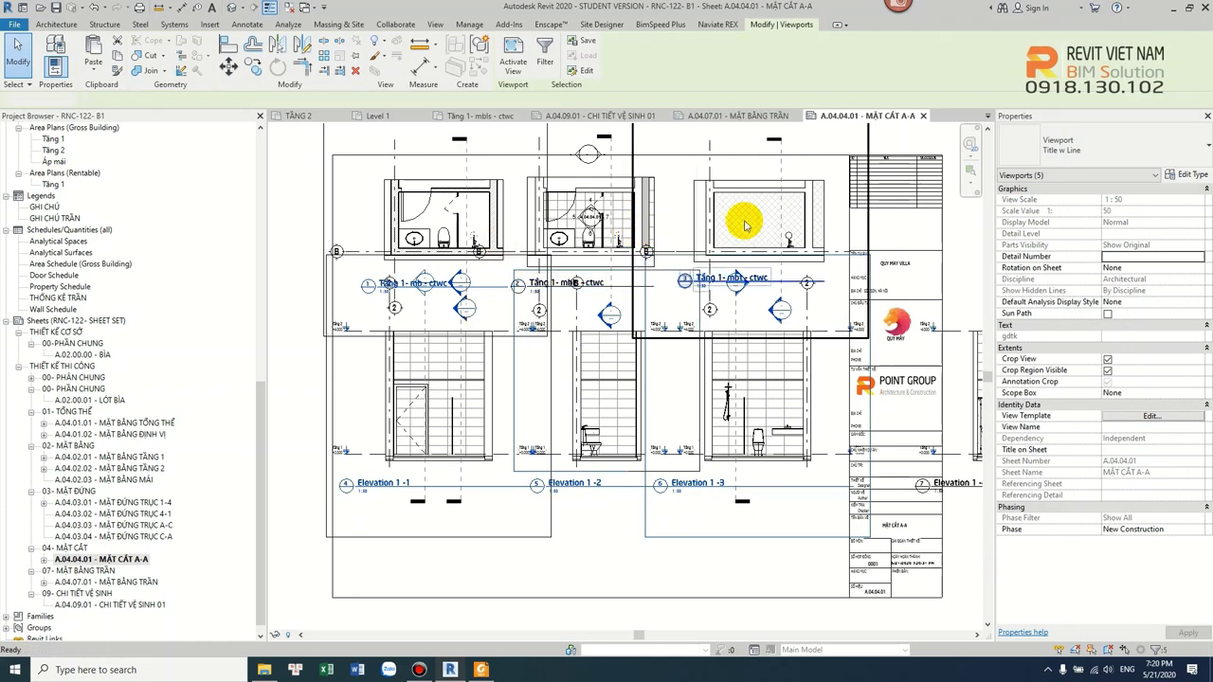
key(Delete)
- Select the remaining viewport, then reopen WC sheet A.04.09.01
click(617, 230)
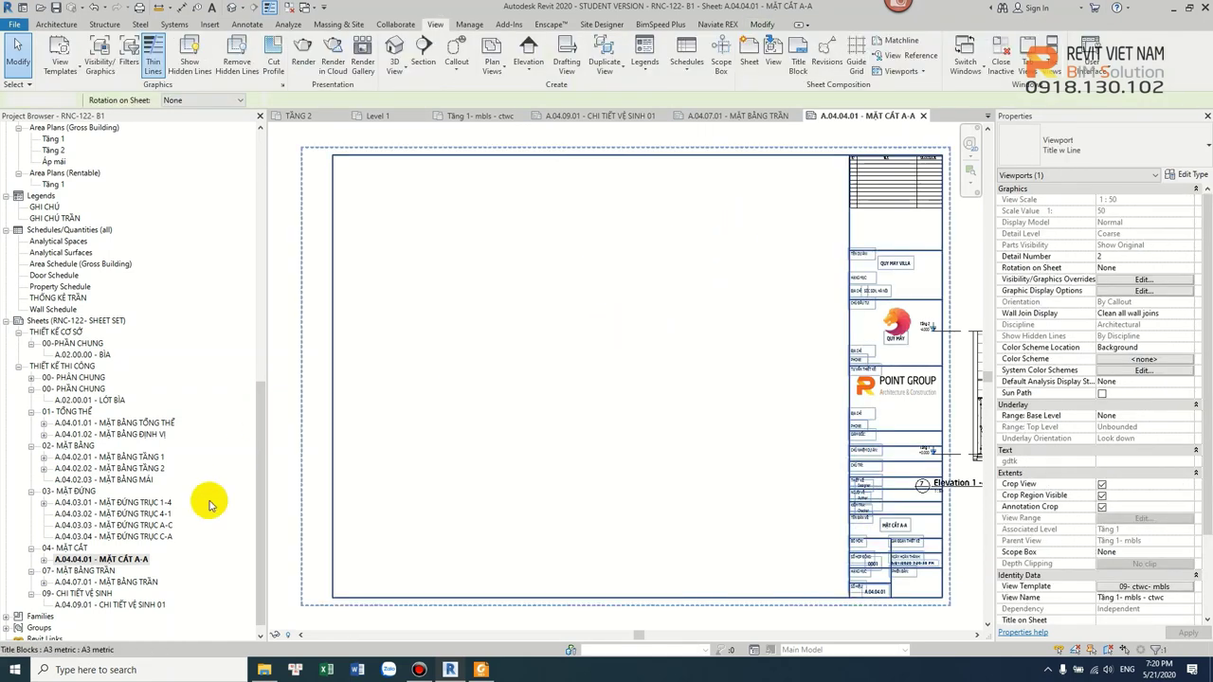
double_click(123, 605)
drag(262, 379, 262, 149)
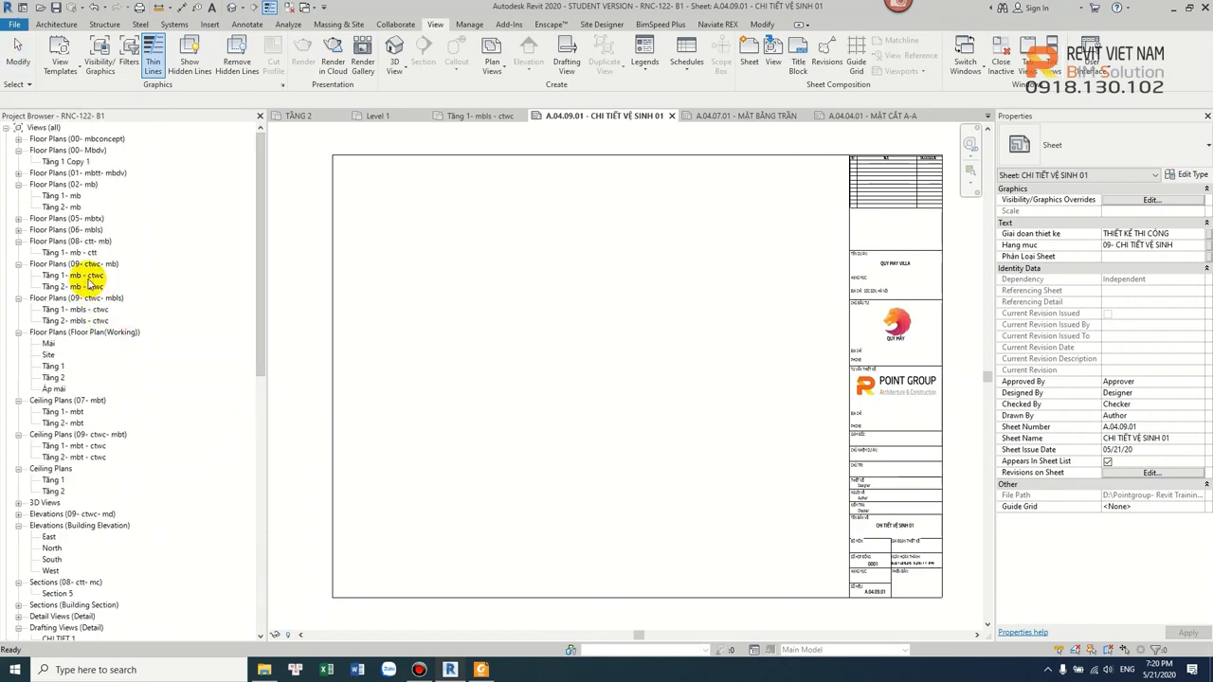
- Place the Tầng 1 mb, mbls and mbt ctwc plans left to right across sheet A.04.09.01
drag(92, 283, 447, 297)
click(460, 282)
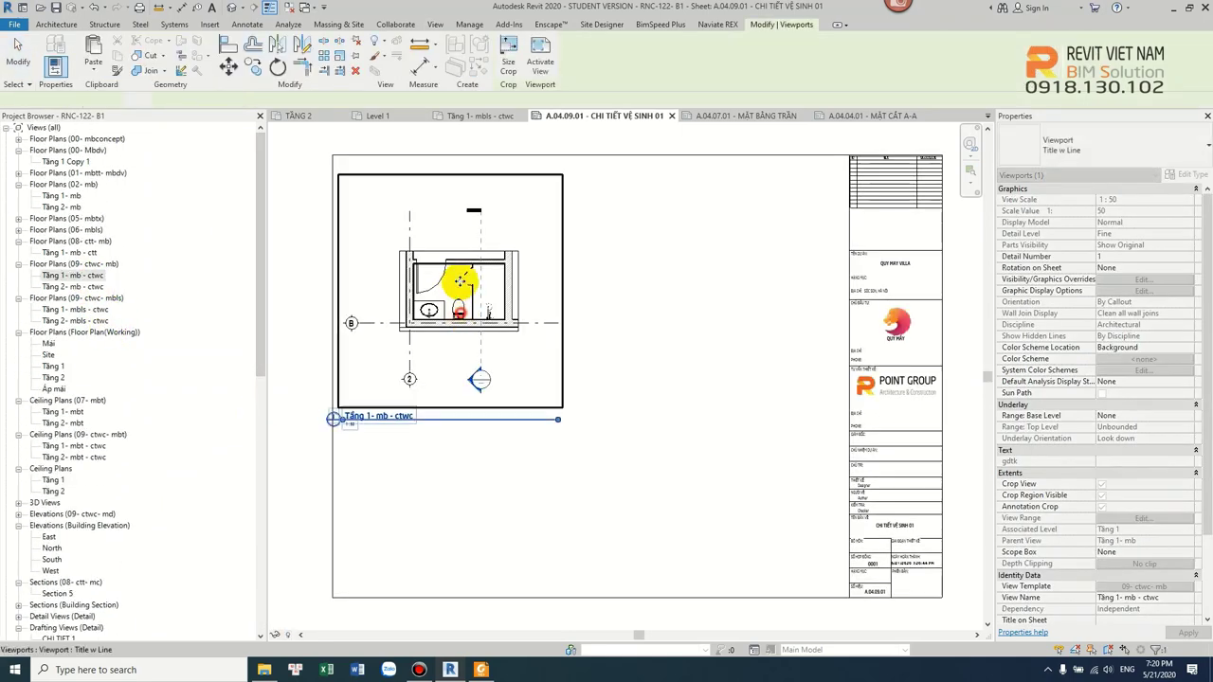
click(460, 249)
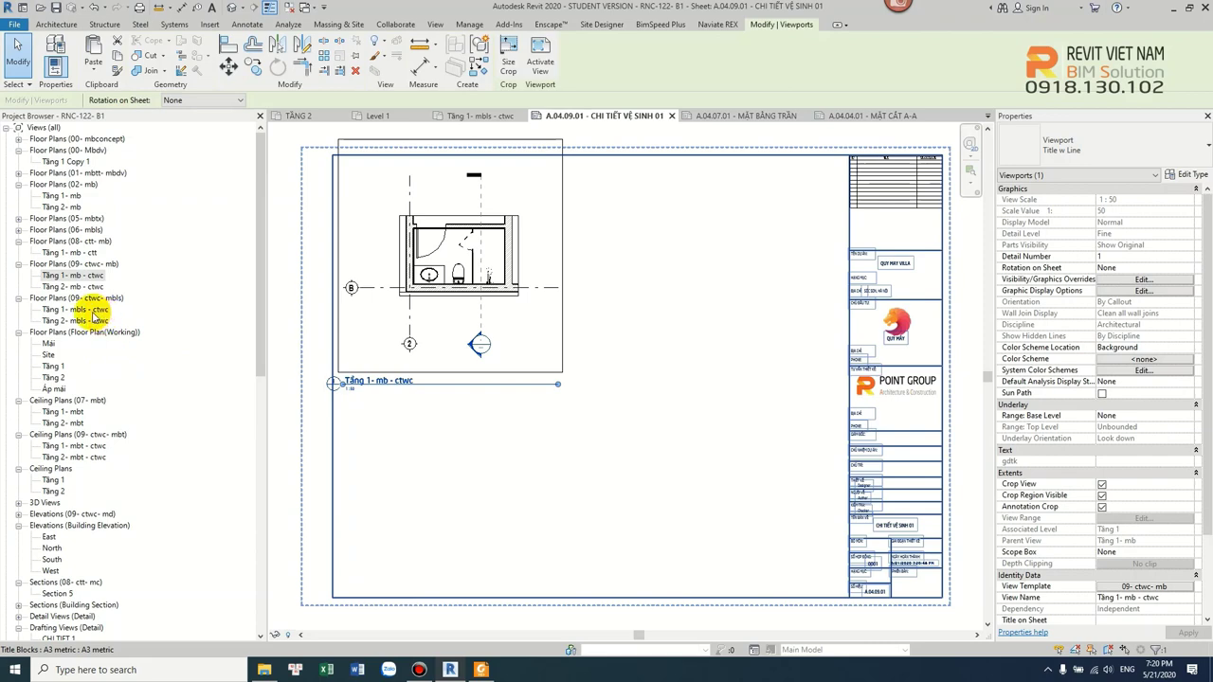
drag(95, 316, 672, 306)
click(677, 331)
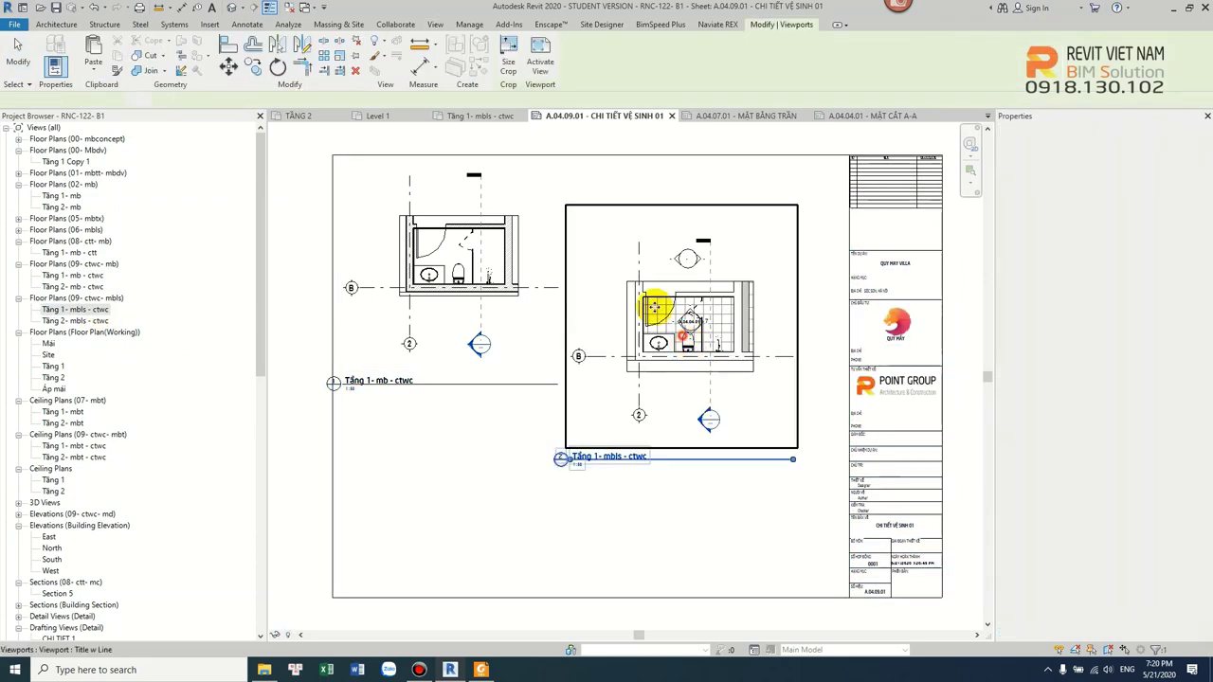
click(637, 265)
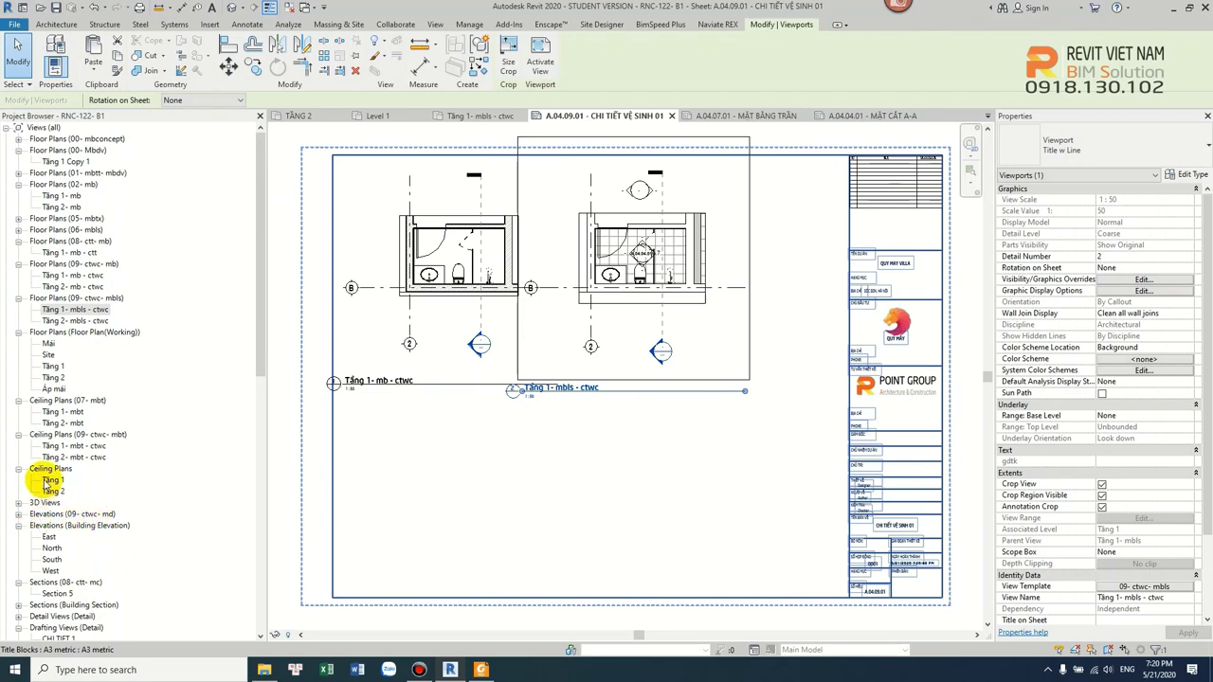
drag(76, 445, 609, 442)
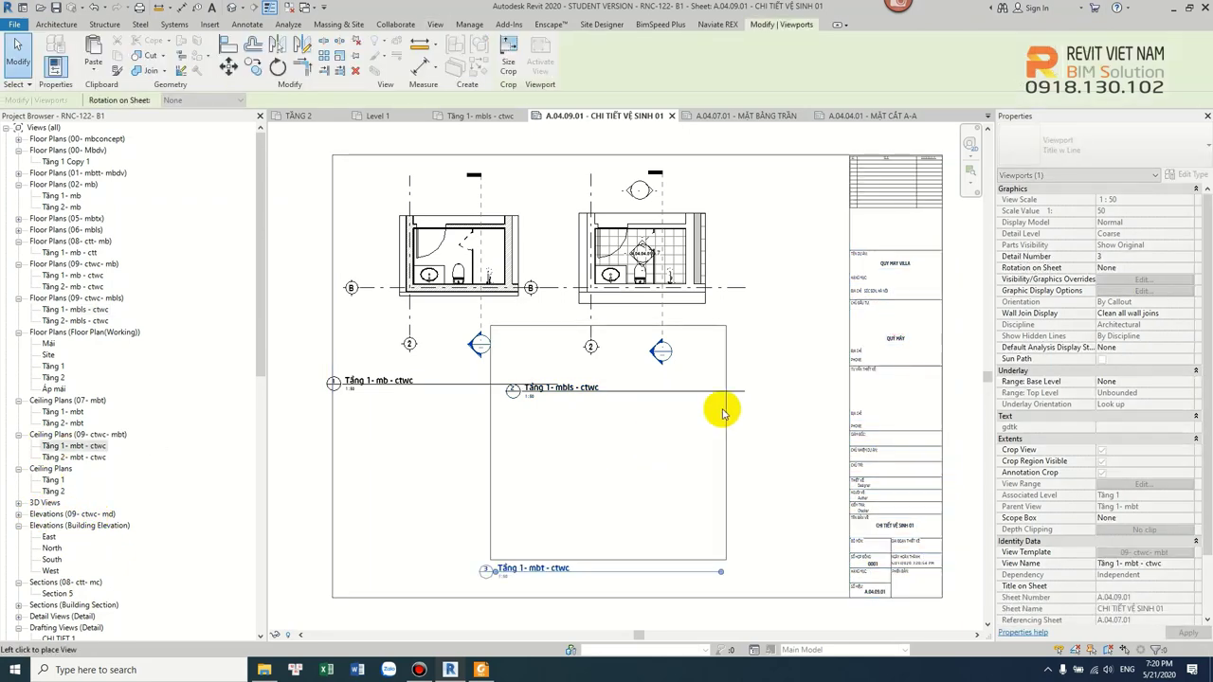
click(815, 263)
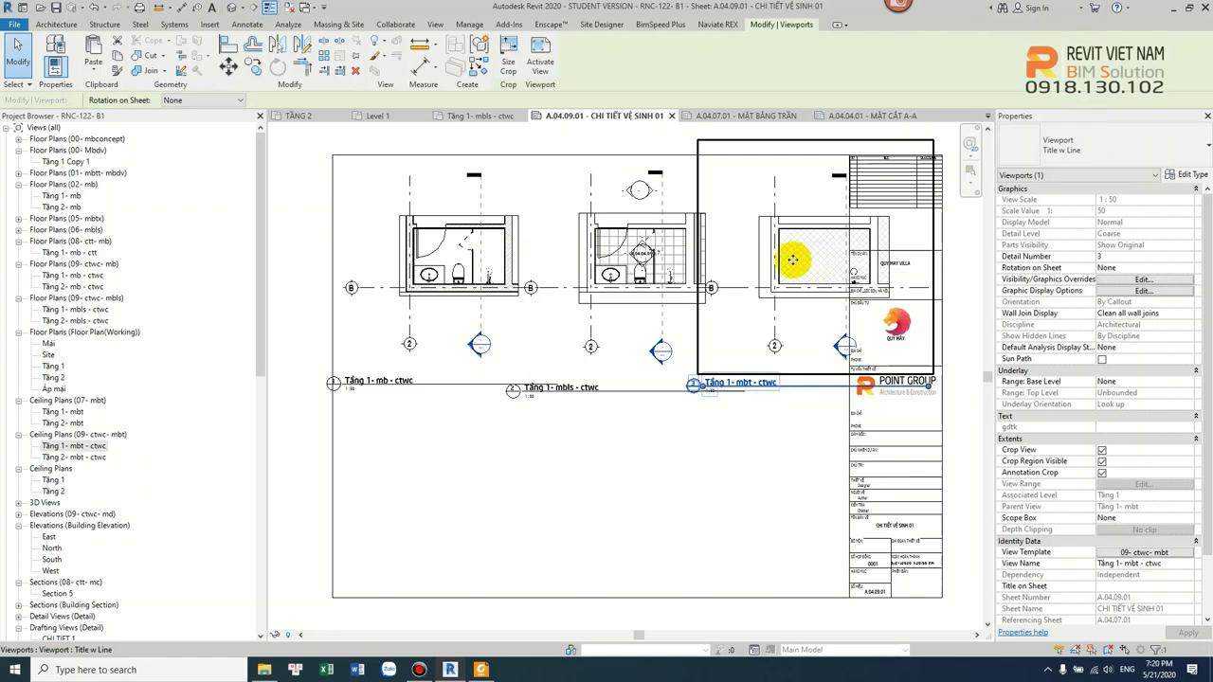
scroll(435, 257, up, 2)
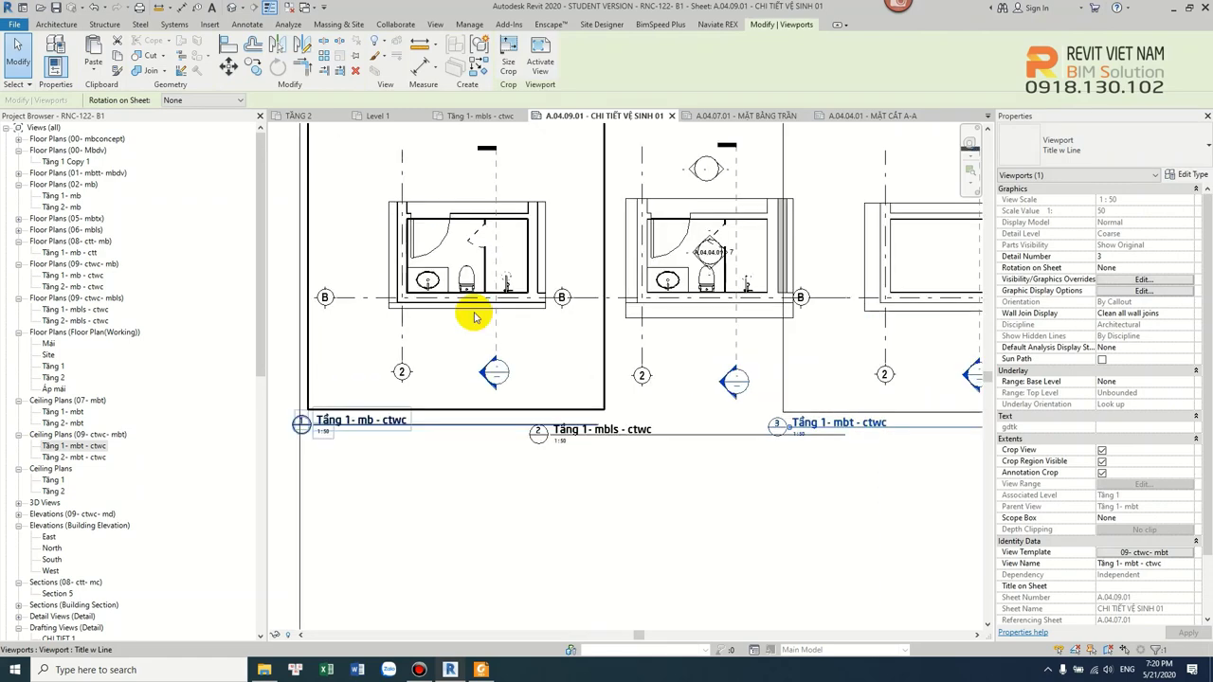
- Activate the left mb plan viewport, select its crop region, then deactivate it
double_click(427, 280)
scroll(316, 452, up, 3)
scroll(407, 426, down, 3)
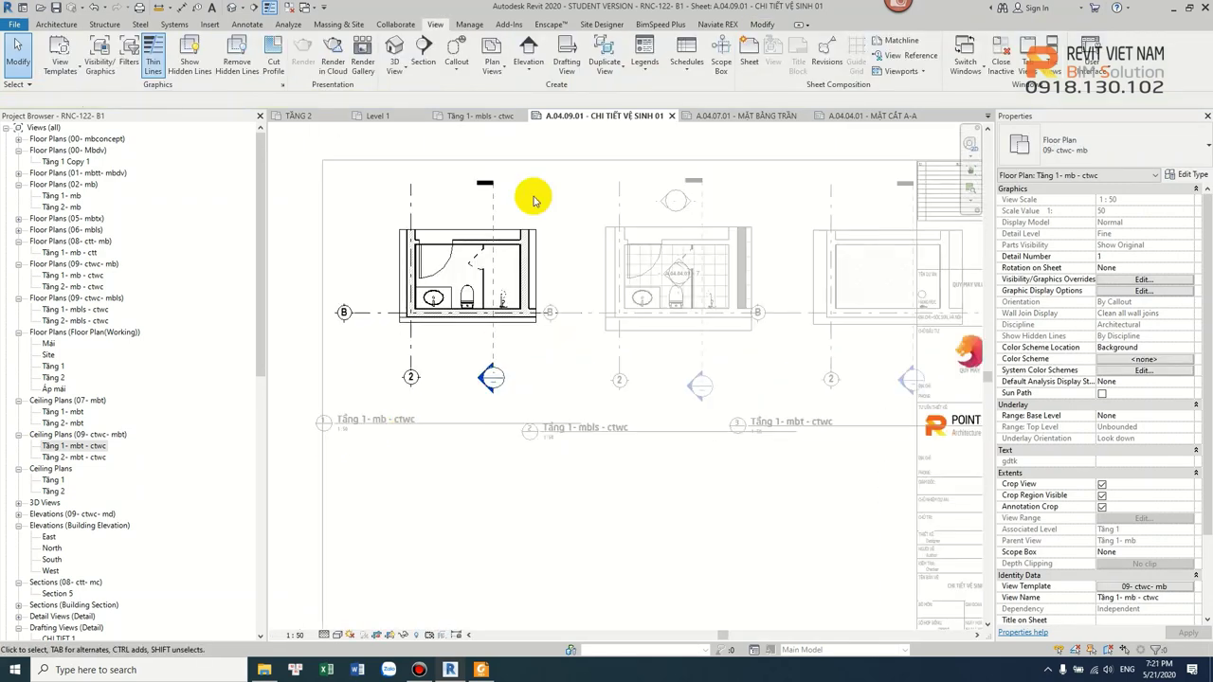
scroll(535, 200, up, 2)
scroll(588, 246, up, 1)
scroll(579, 266, up, 1)
click(575, 270)
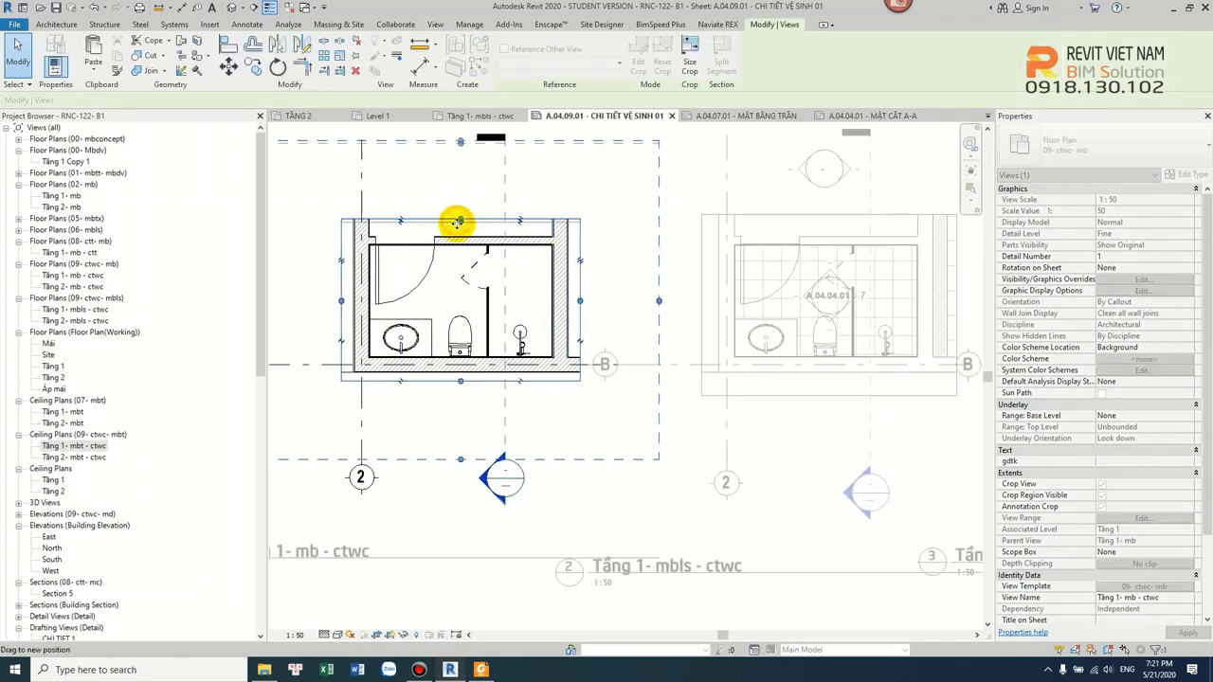
right_click(597, 280)
key(Escape)
scroll(614, 248, down, 2)
right_click(602, 365)
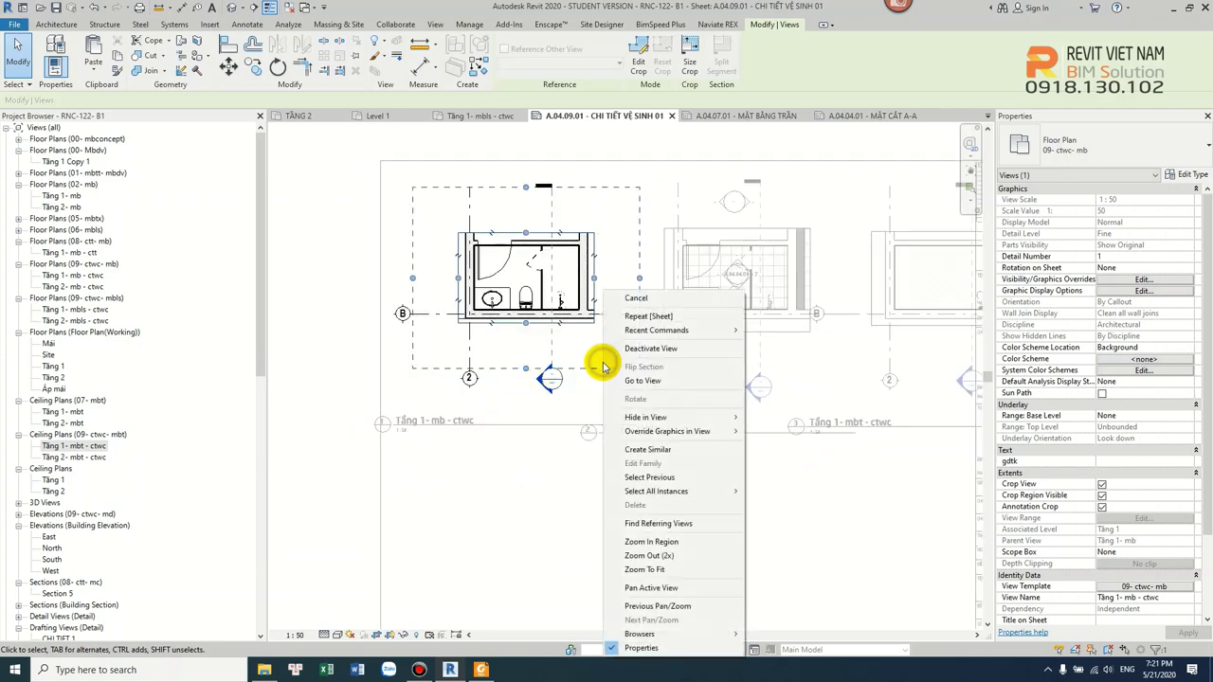
click(652, 348)
scroll(493, 342, up, 3)
- Pull grid lines 2 and B in toward the WC, then deactivate the viewport
double_click(507, 355)
click(455, 384)
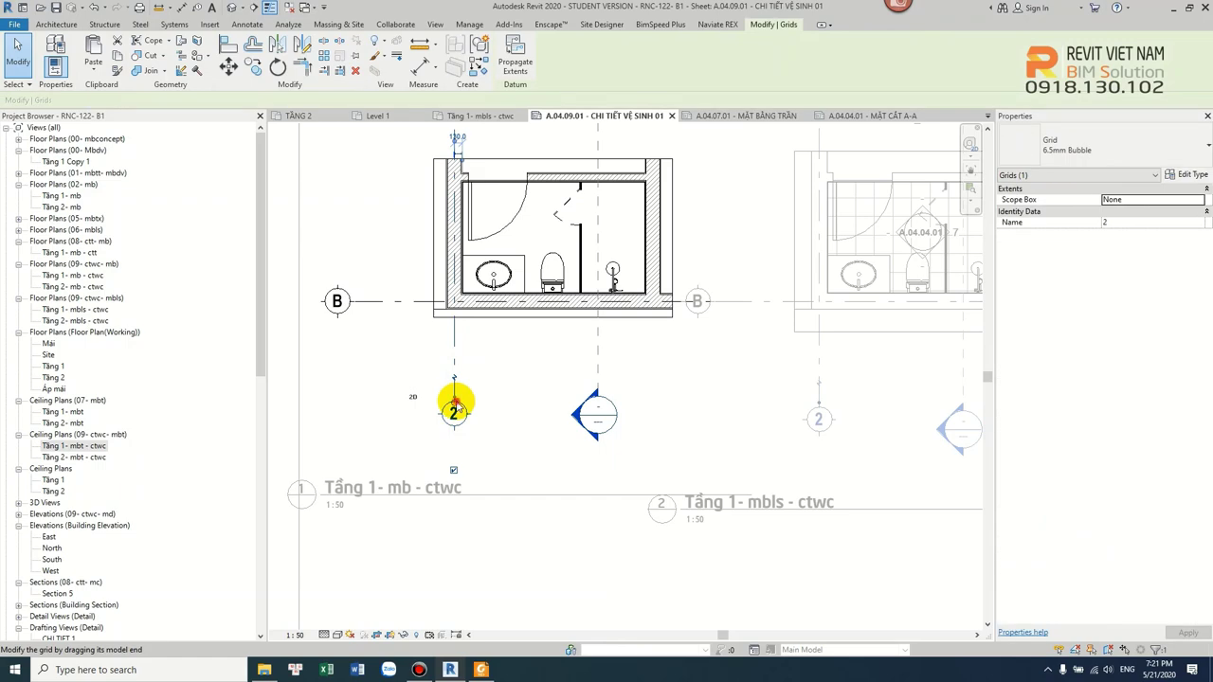
drag(455, 408, 455, 377)
click(363, 306)
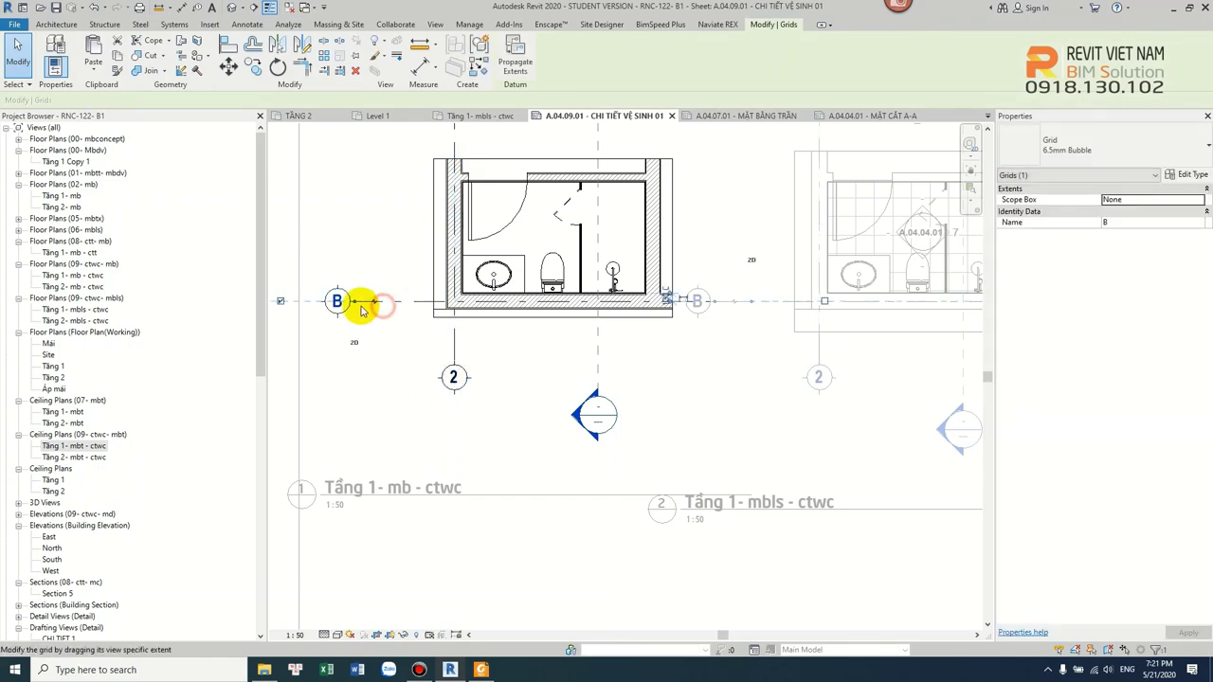
click(509, 344)
scroll(644, 235, down, 2)
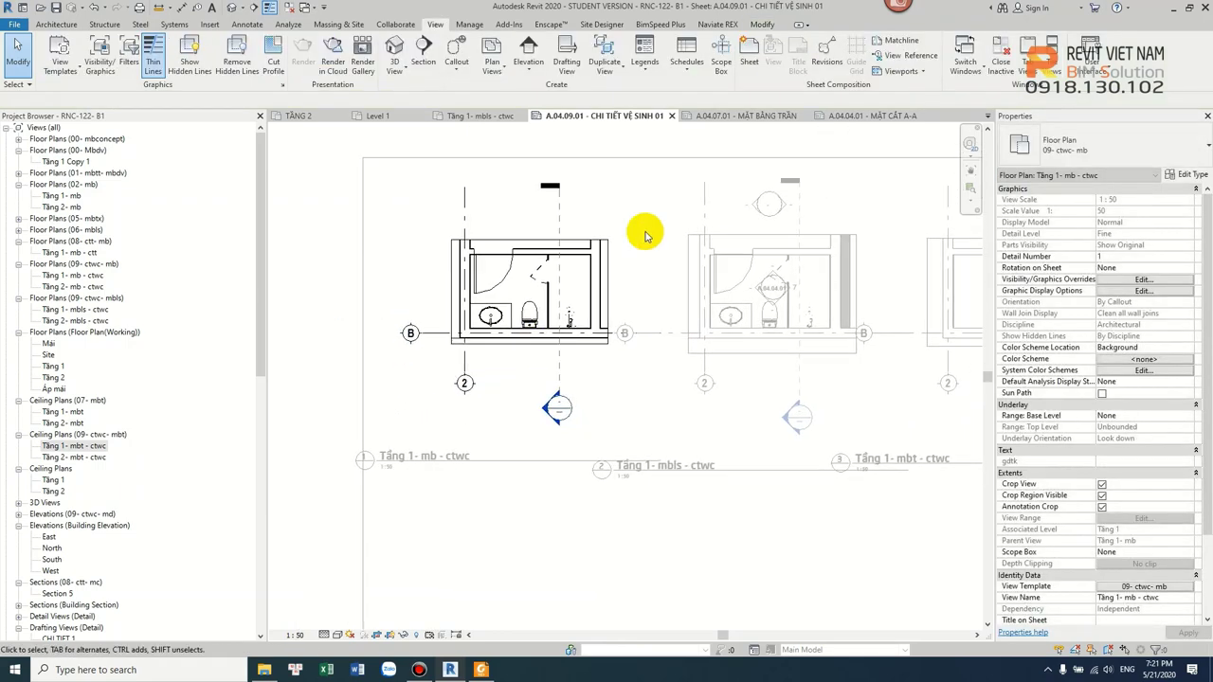
scroll(555, 361, up, 2)
scroll(651, 219, down, 3)
right_click(651, 219)
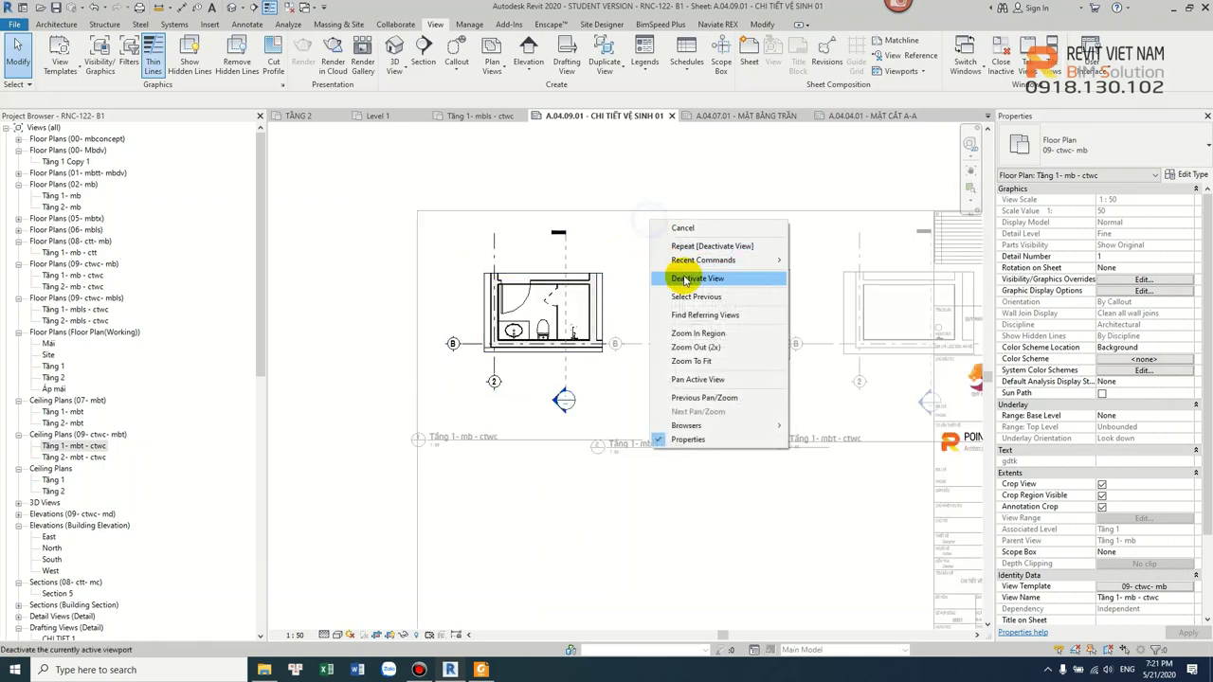
click(685, 279)
scroll(729, 311, down, 1)
- Hide the Sections category in the left mb plan's view template
click(420, 325)
click(1144, 587)
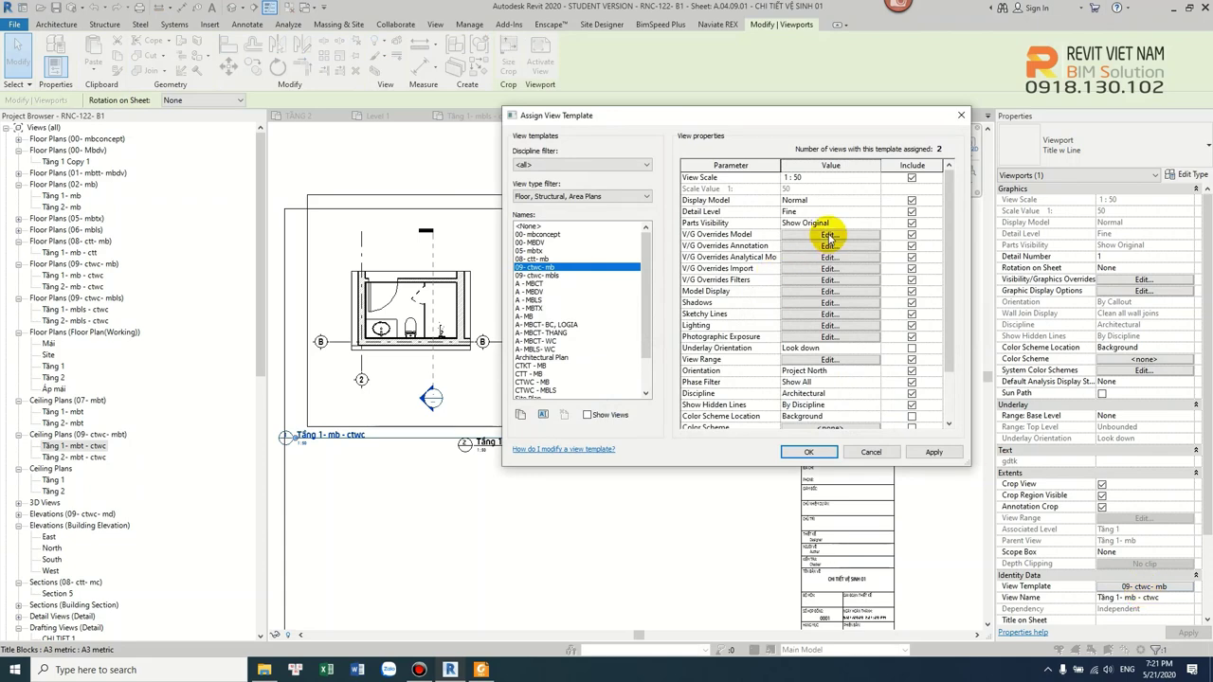
click(828, 245)
click(698, 260)
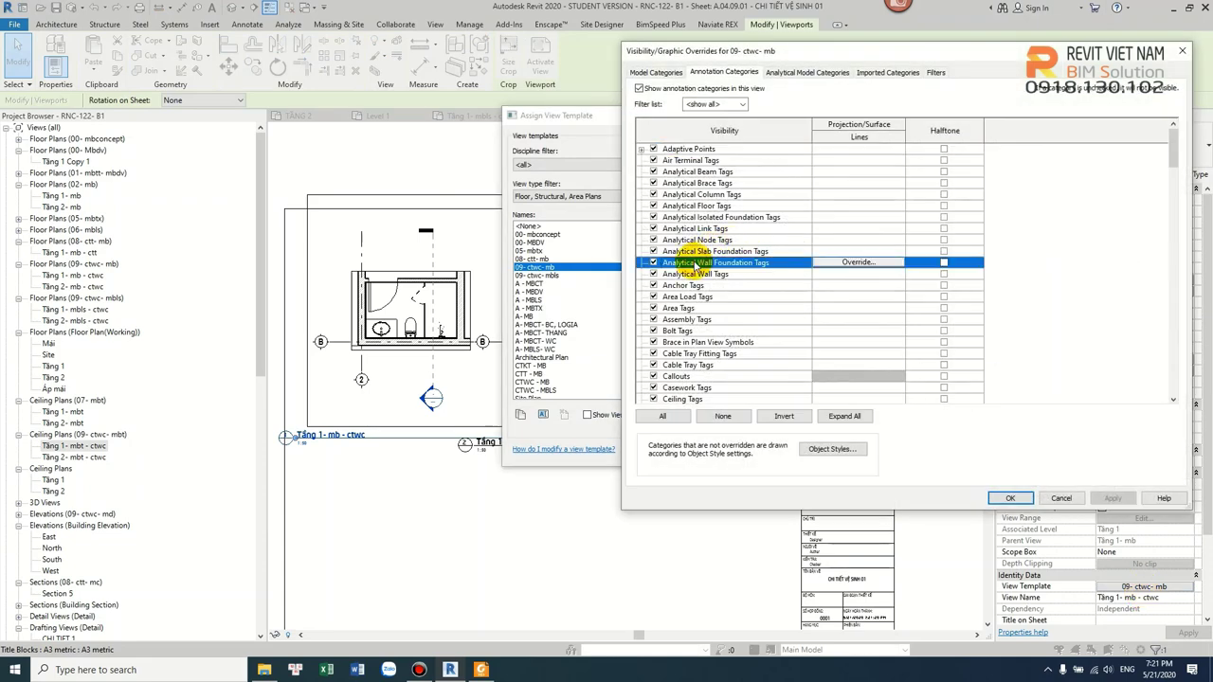
key(s)
click(653, 353)
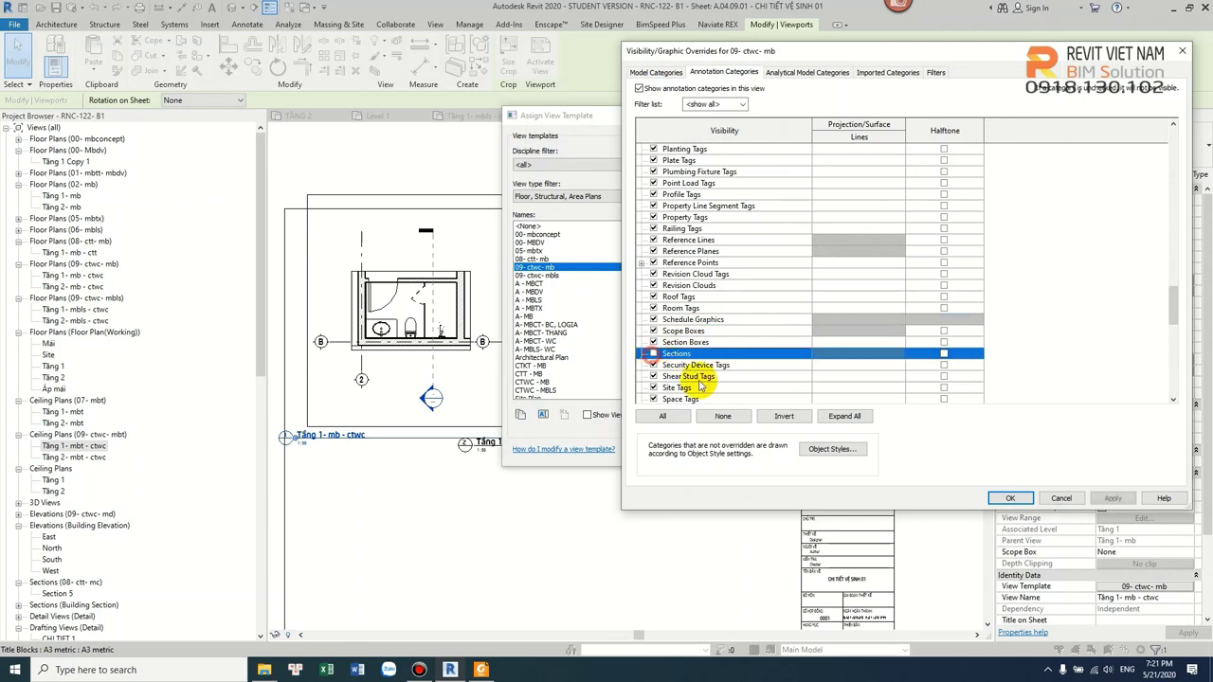
click(1010, 499)
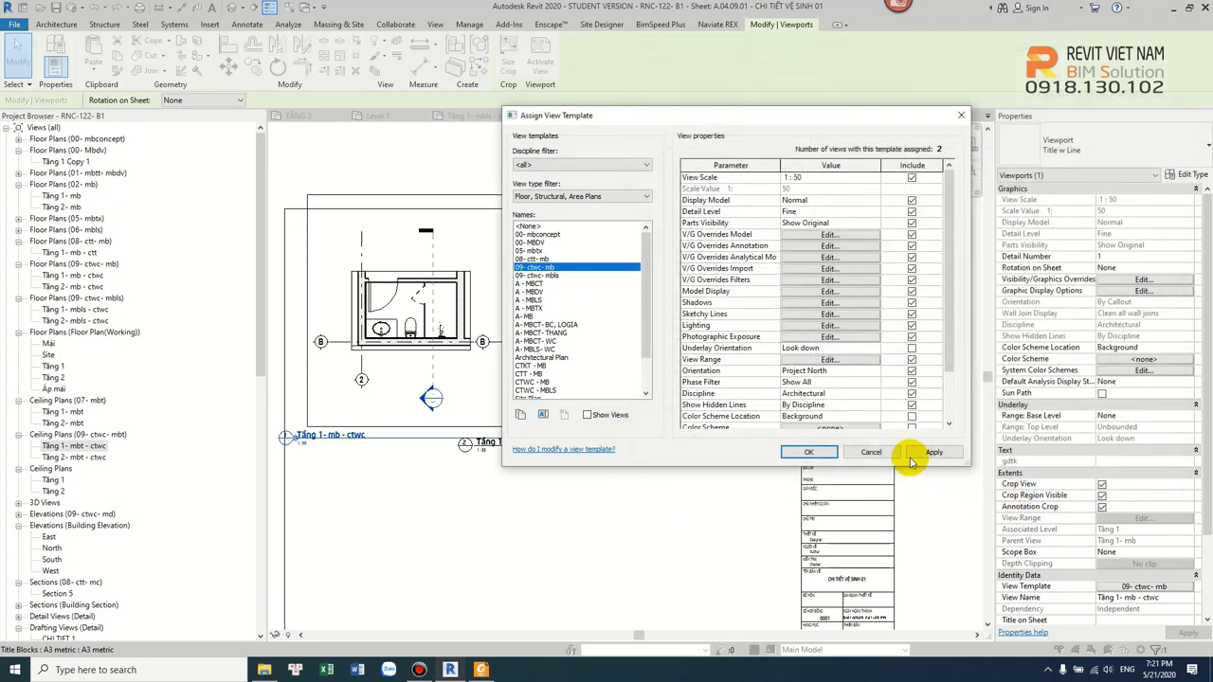
click(811, 453)
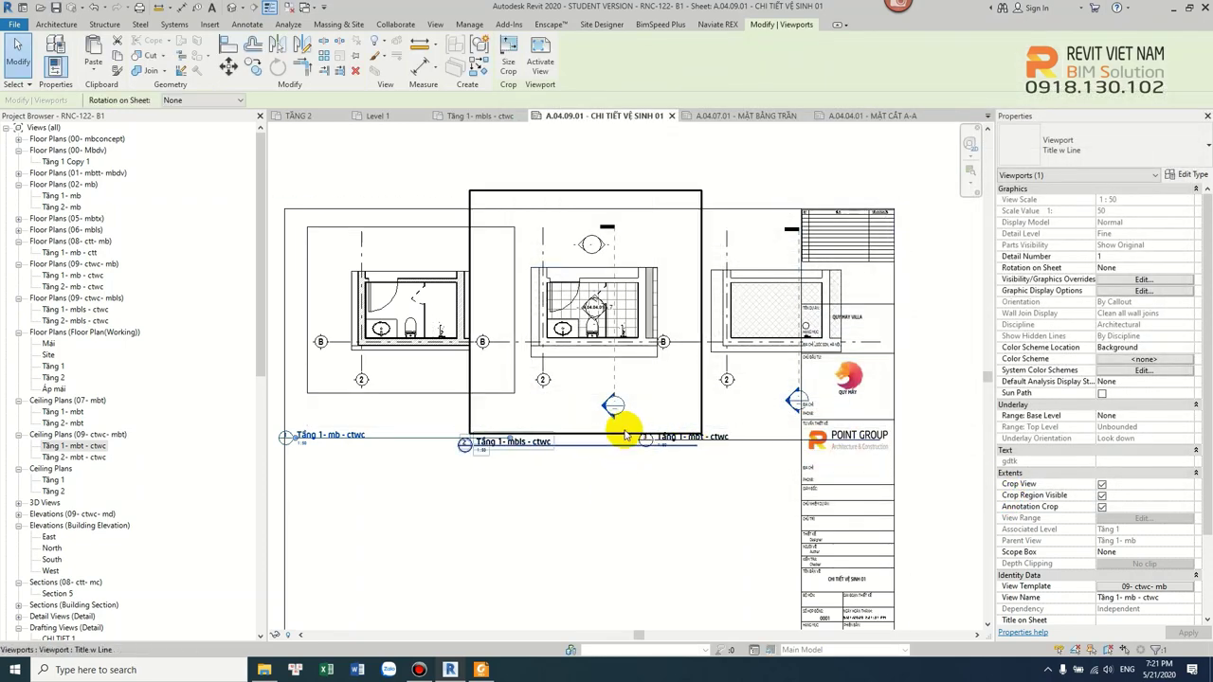
- Hide Sections in the middle mbls plan's view template and deactivate the viewport
click(485, 354)
scroll(578, 347, up, 4)
double_click(577, 338)
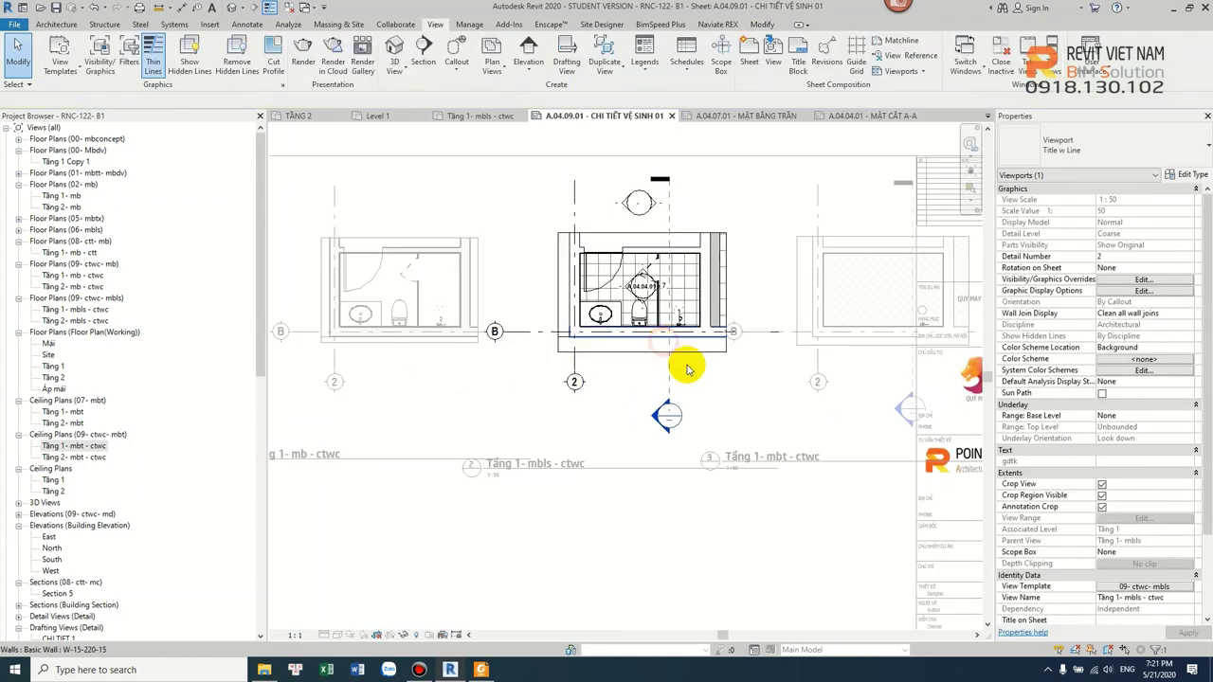
click(1145, 587)
click(817, 248)
click(697, 297)
key(s)
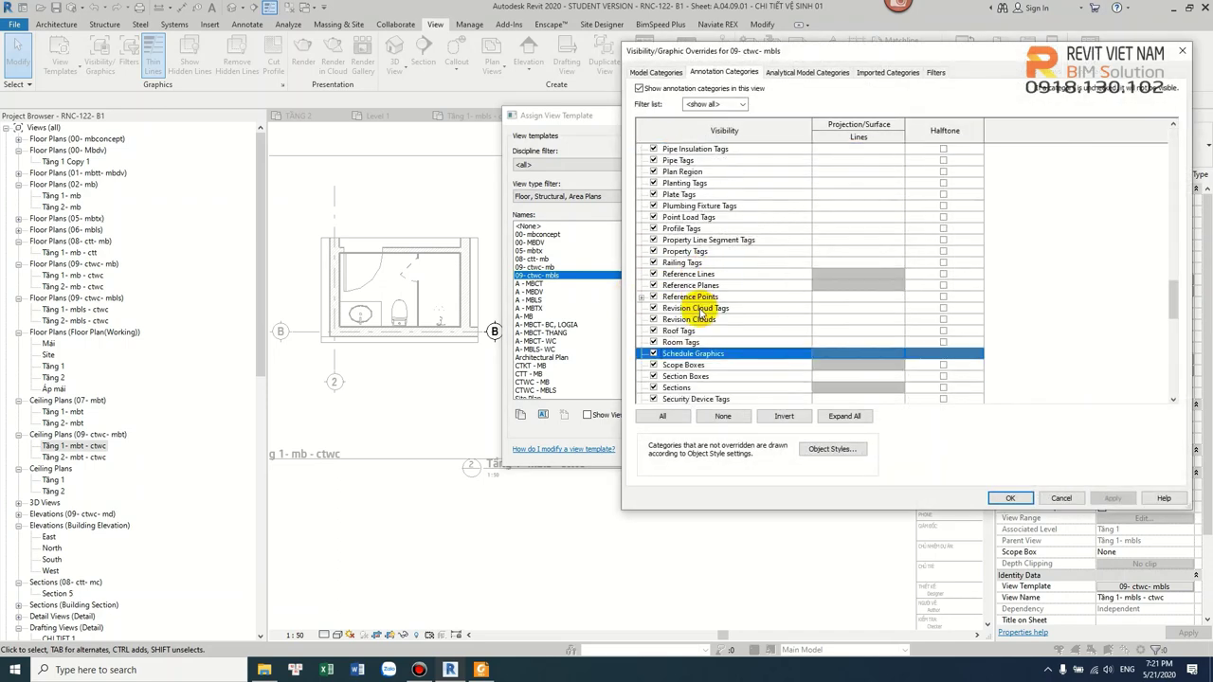
scroll(675, 355, down, 1)
click(654, 355)
click(1011, 497)
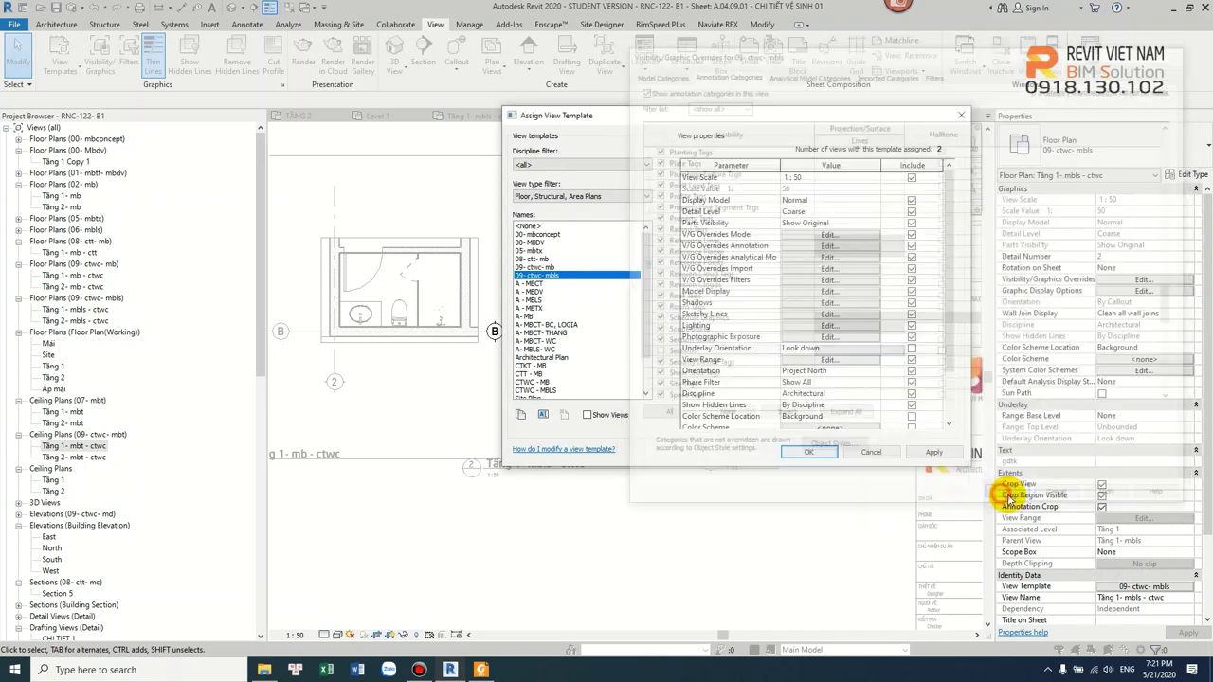
click(823, 451)
scroll(825, 345, down, 2)
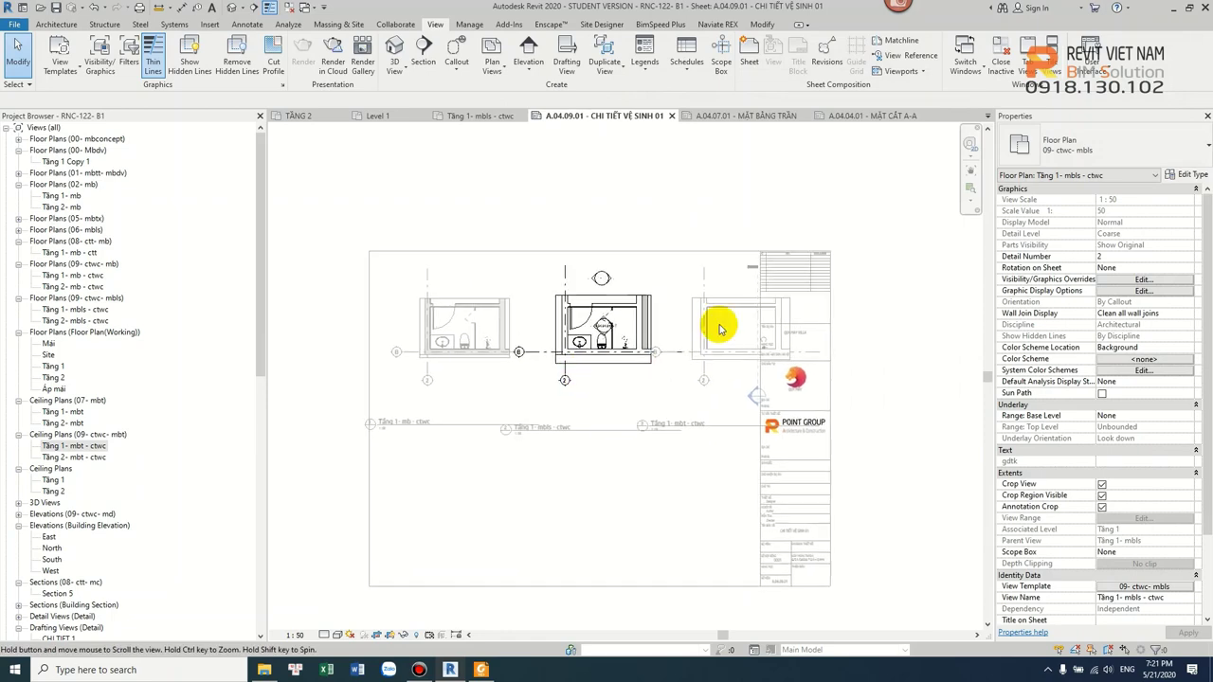
right_click(750, 193)
click(801, 251)
- Adjust Sections visibility in the ceiling plan's 09- ctwc- mbt template and return to the sheet
click(804, 325)
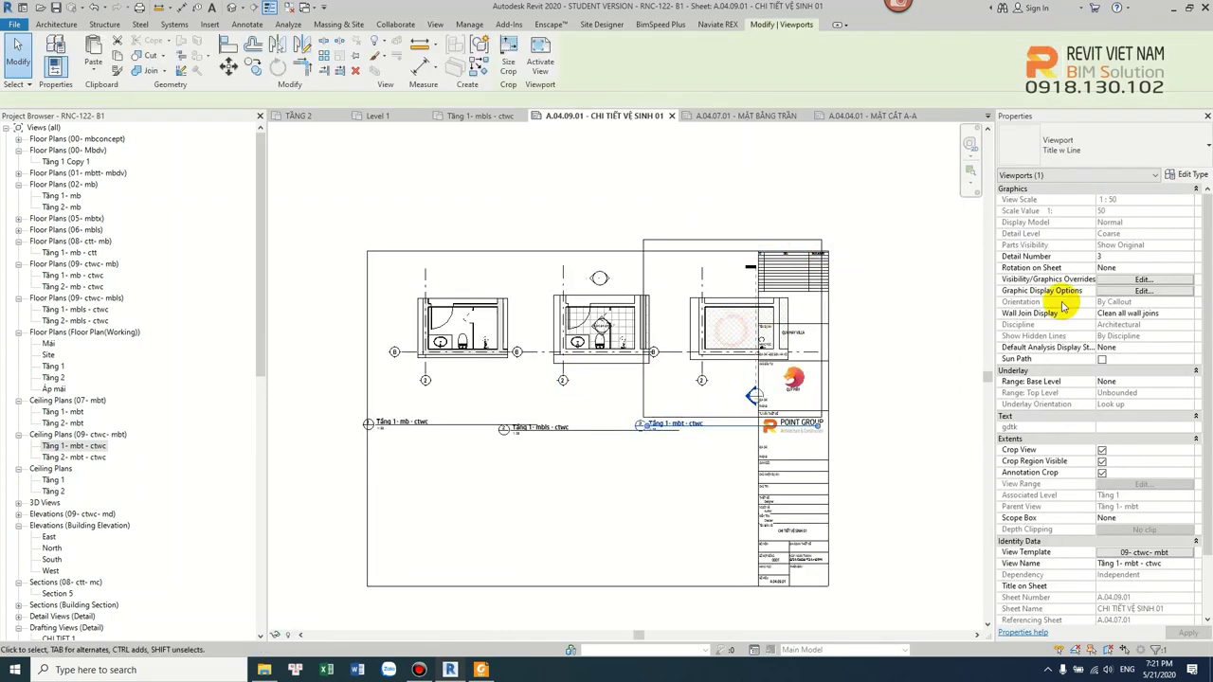
click(1187, 175)
key(Escape)
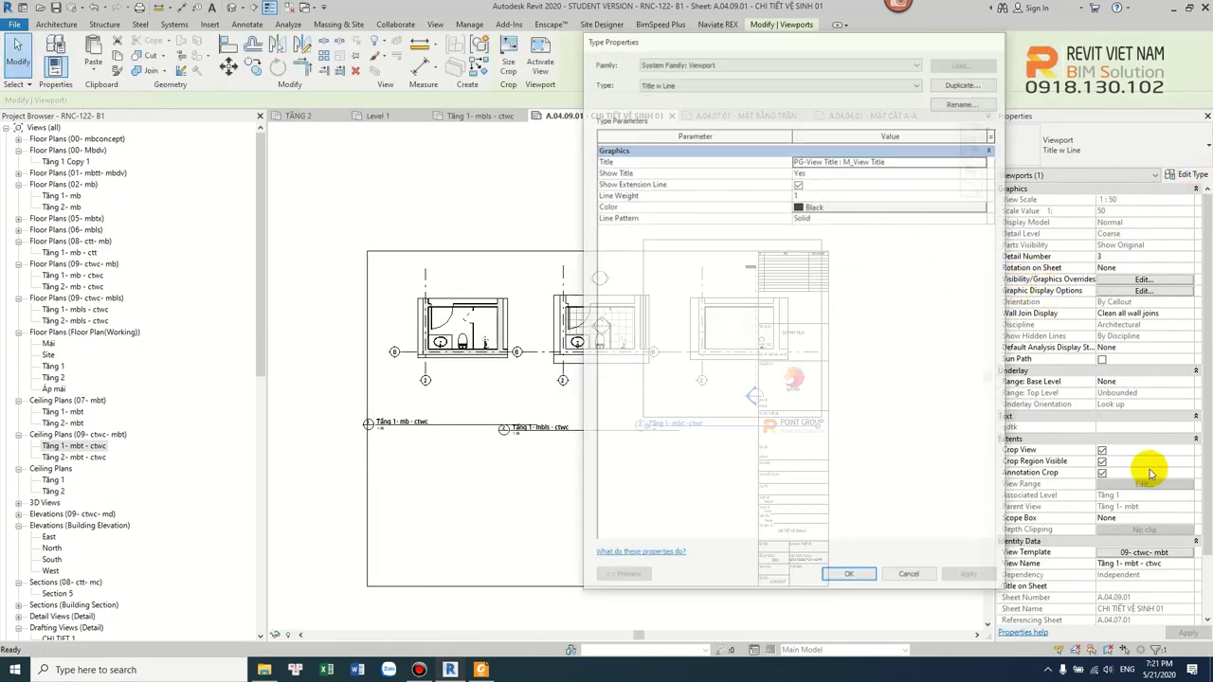
click(1162, 552)
click(851, 248)
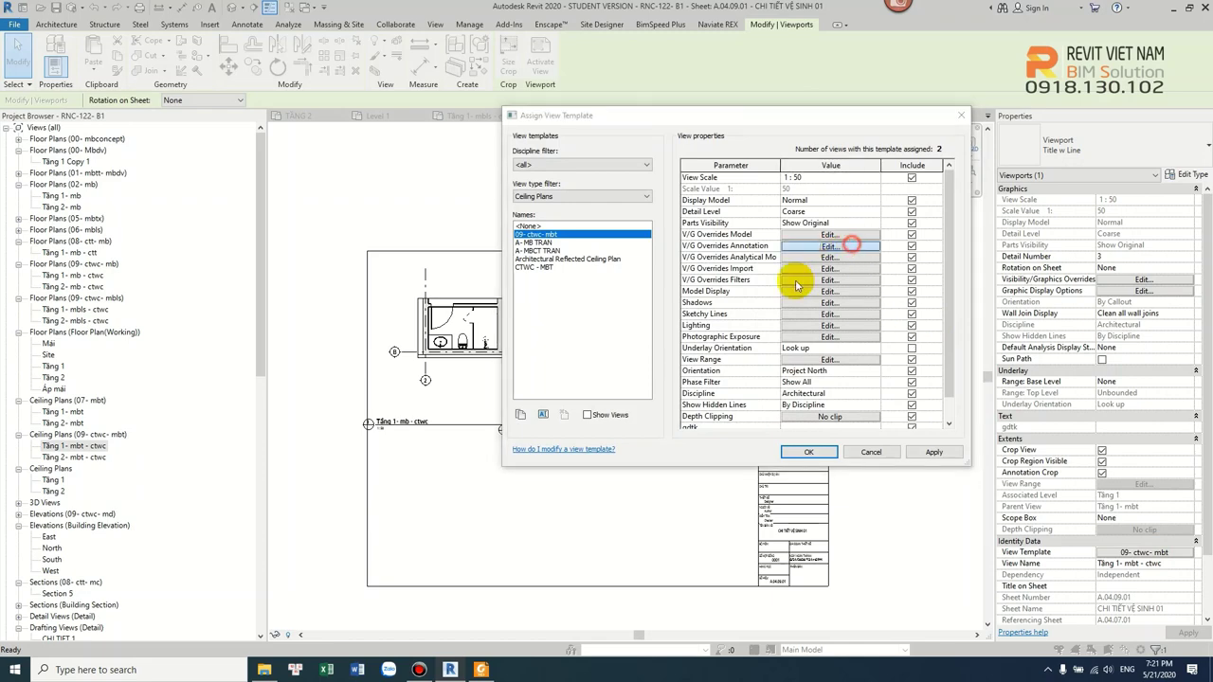
click(706, 308)
scroll(692, 327, down, 15)
click(653, 343)
click(1008, 499)
click(819, 454)
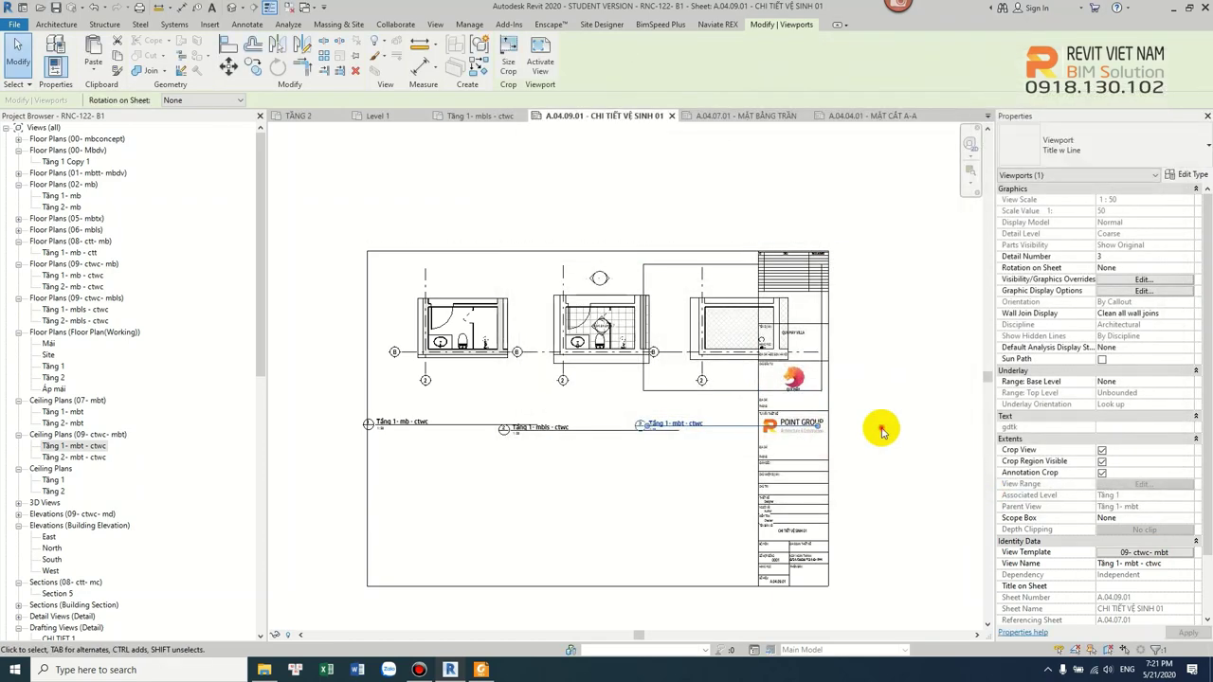
click(875, 425)
scroll(616, 351, up, 3)
middle_drag(616, 351, 665, 347)
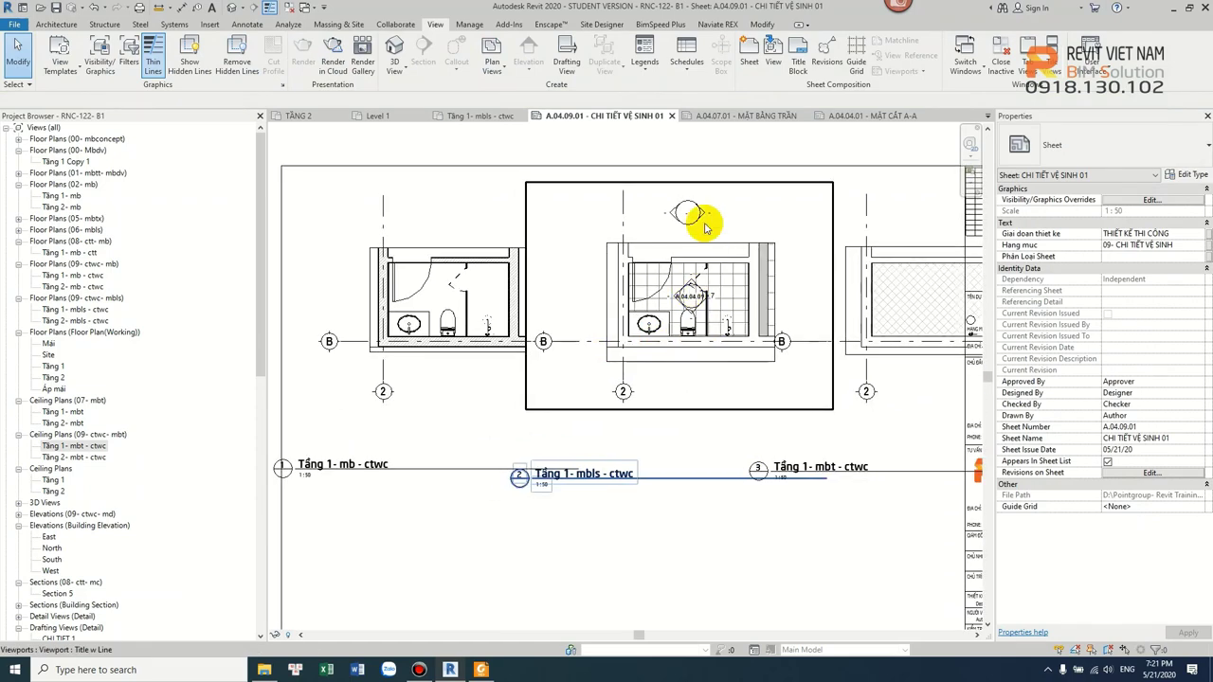
- Delete the stray elevation marker above the WC together with its elevation views
double_click(733, 217)
scroll(699, 333, up, 3)
scroll(664, 339, up, 2)
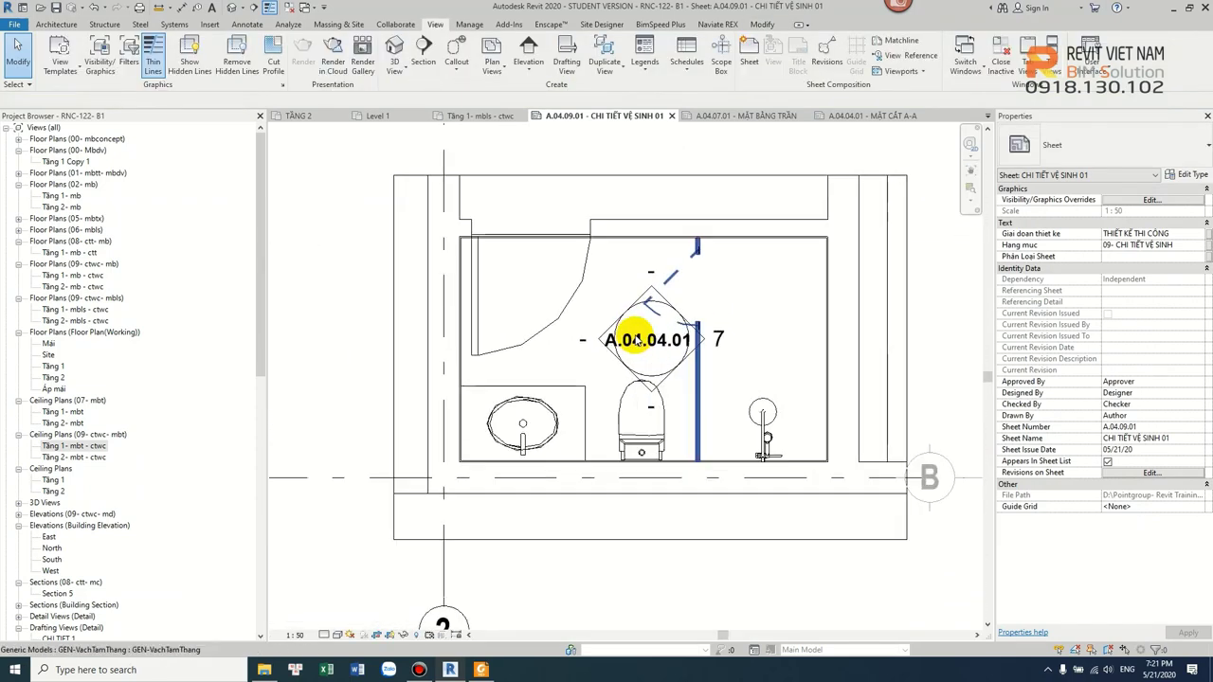
scroll(663, 318, down, 1)
middle_drag(658, 211, 628, 268)
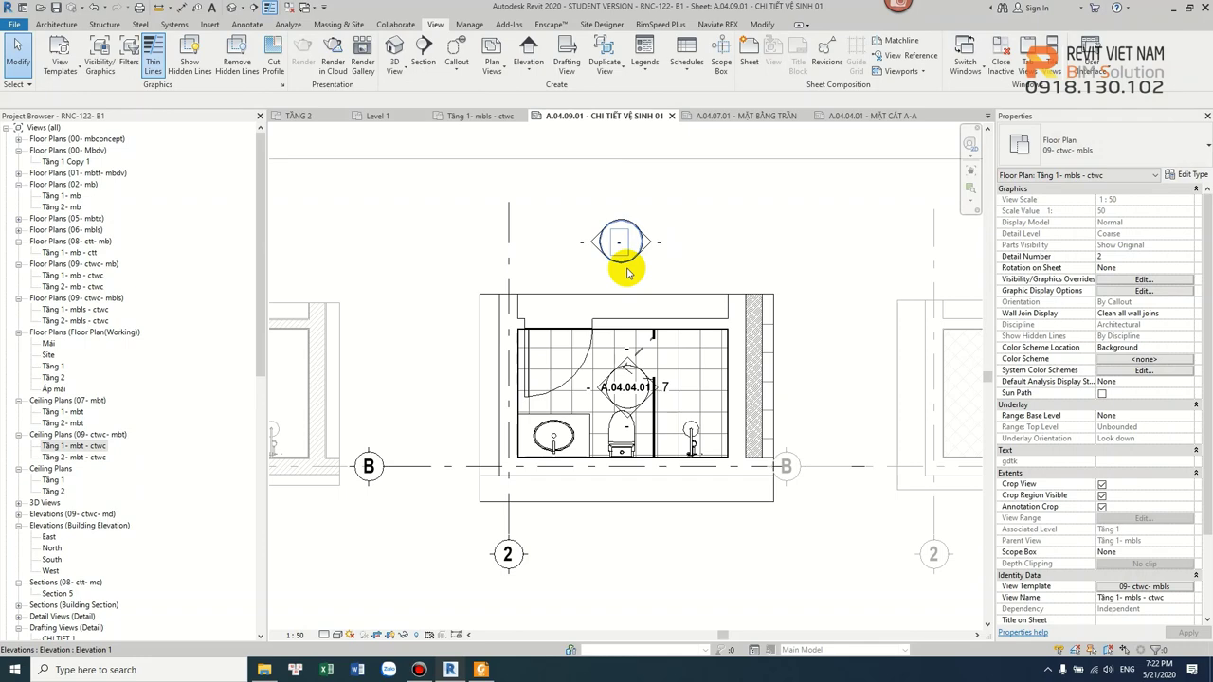
click(626, 273)
key(Delete)
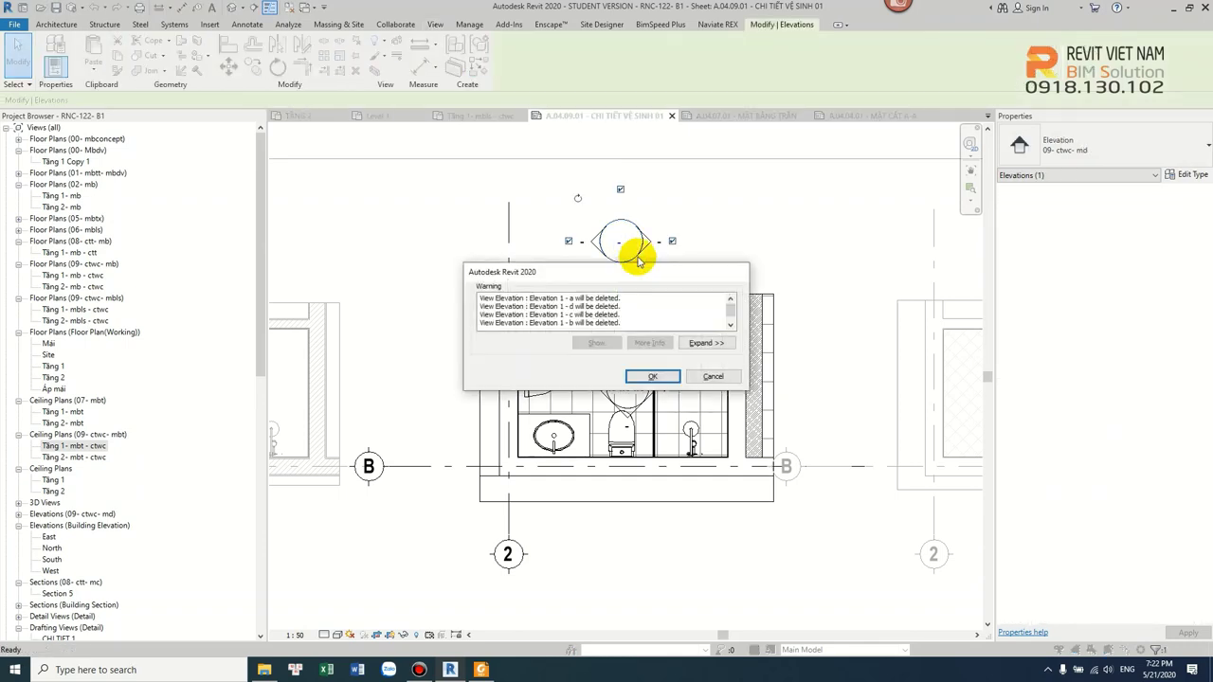
click(656, 376)
- Deactivate the viewport and shorten the first viewport's title line
scroll(643, 431, up, 2)
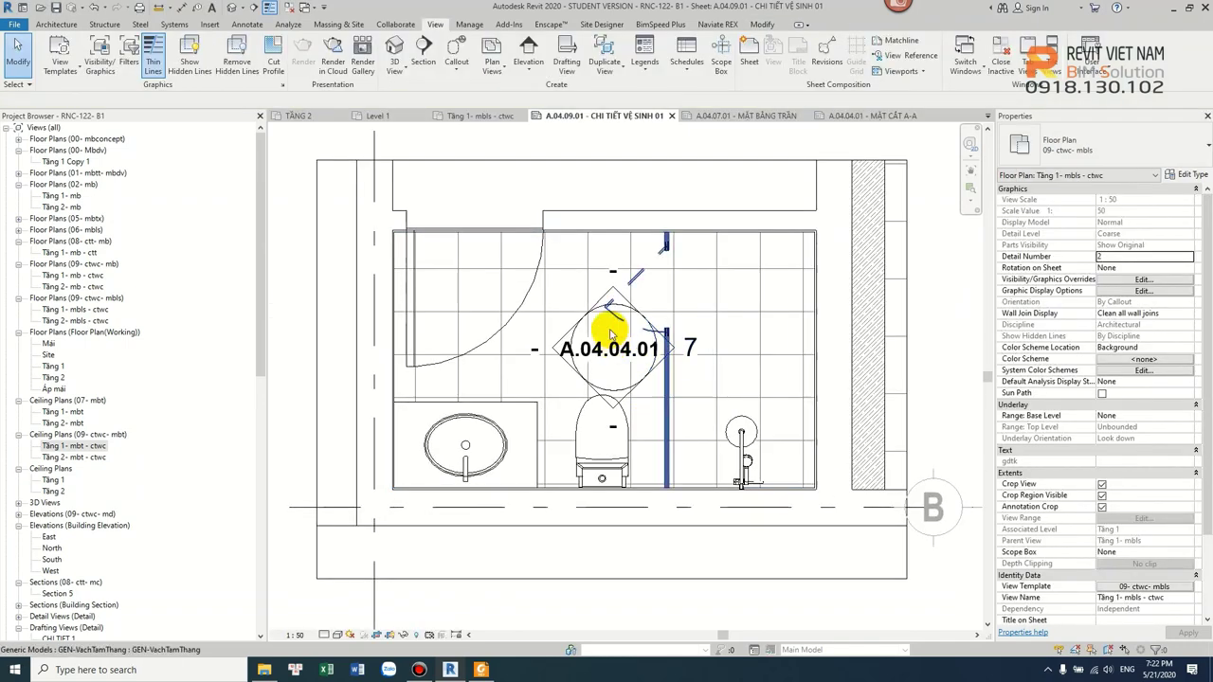
scroll(675, 372, down, 2)
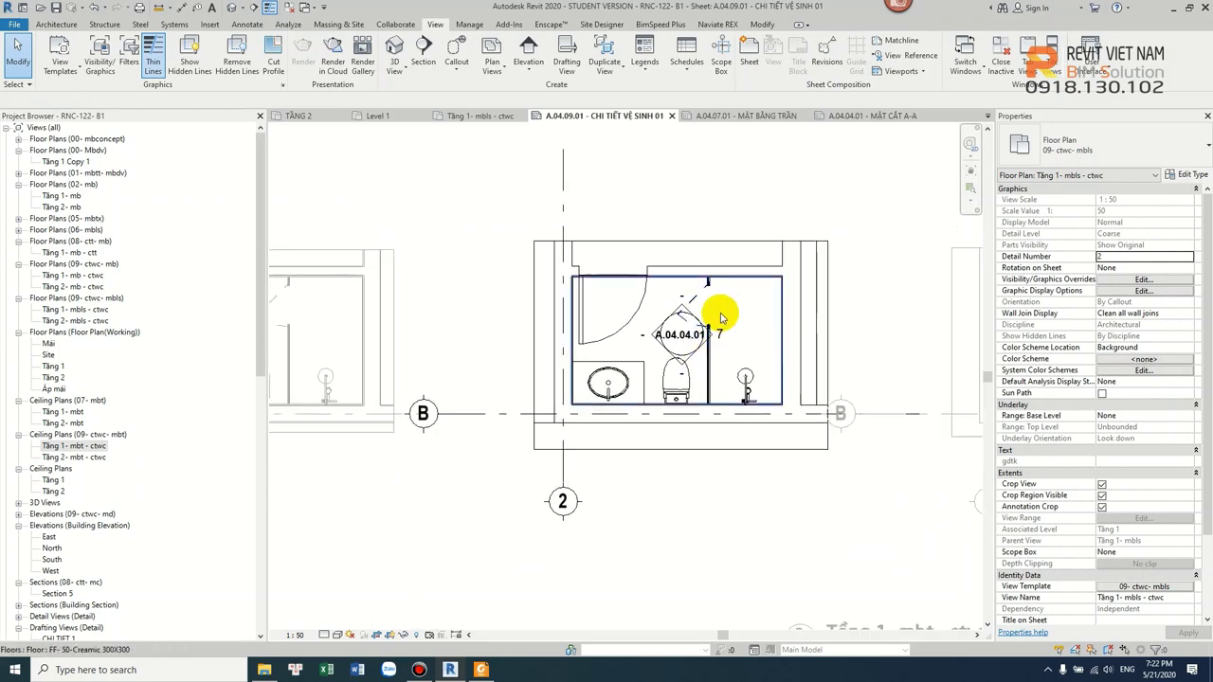
scroll(706, 313, down, 3)
right_click(557, 235)
click(577, 302)
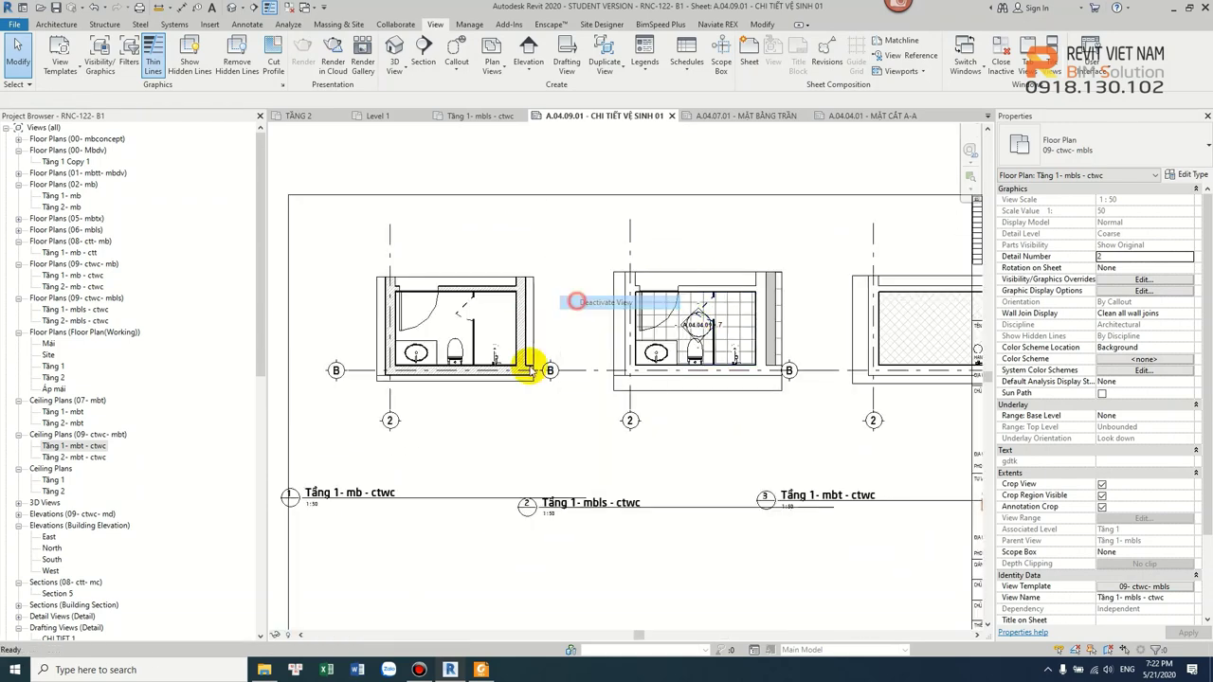
click(610, 388)
drag(693, 465, 520, 464)
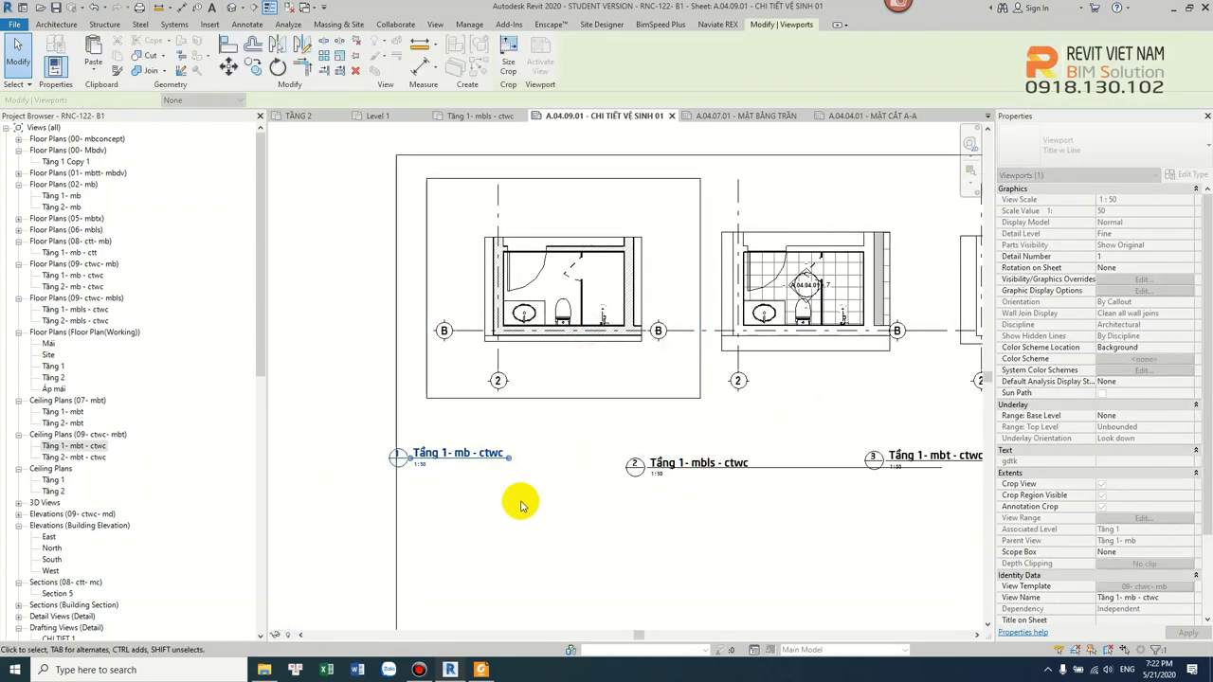
- Set the first viewport's Title on Sheet to 'MẶT BẰNG NỘI THẤT WC1' and raise its label under the plan
click(515, 501)
scroll(515, 501, up, 3)
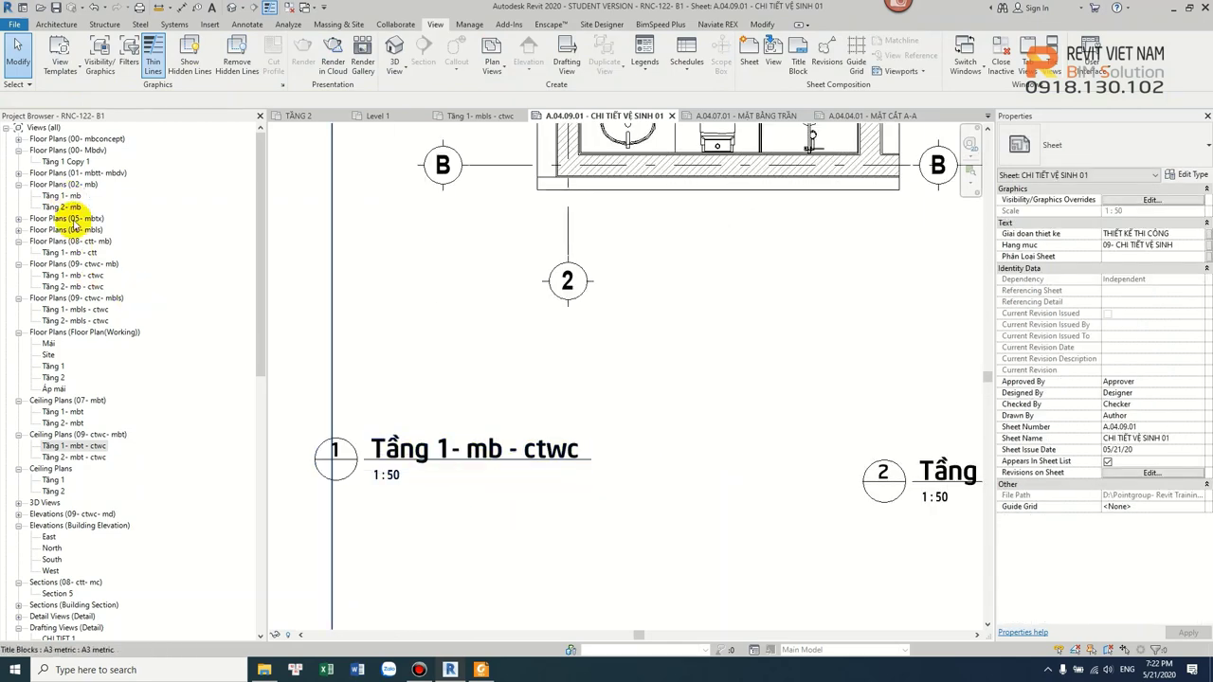
scroll(474, 336, down, 2)
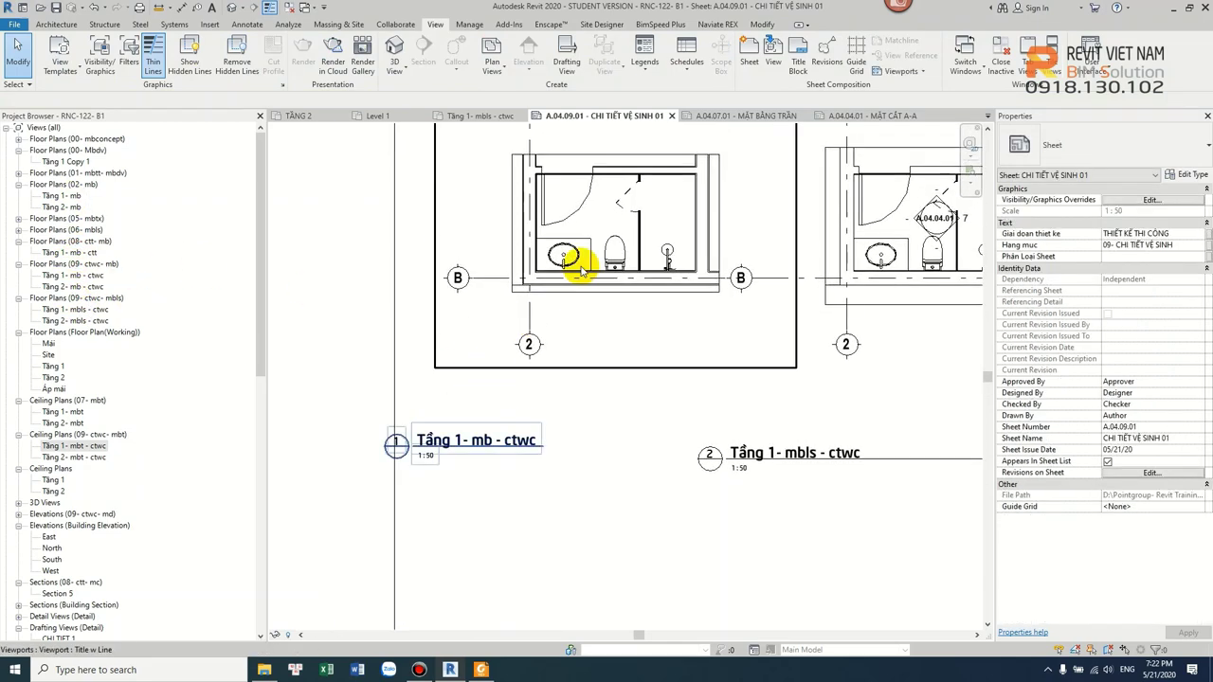
click(588, 258)
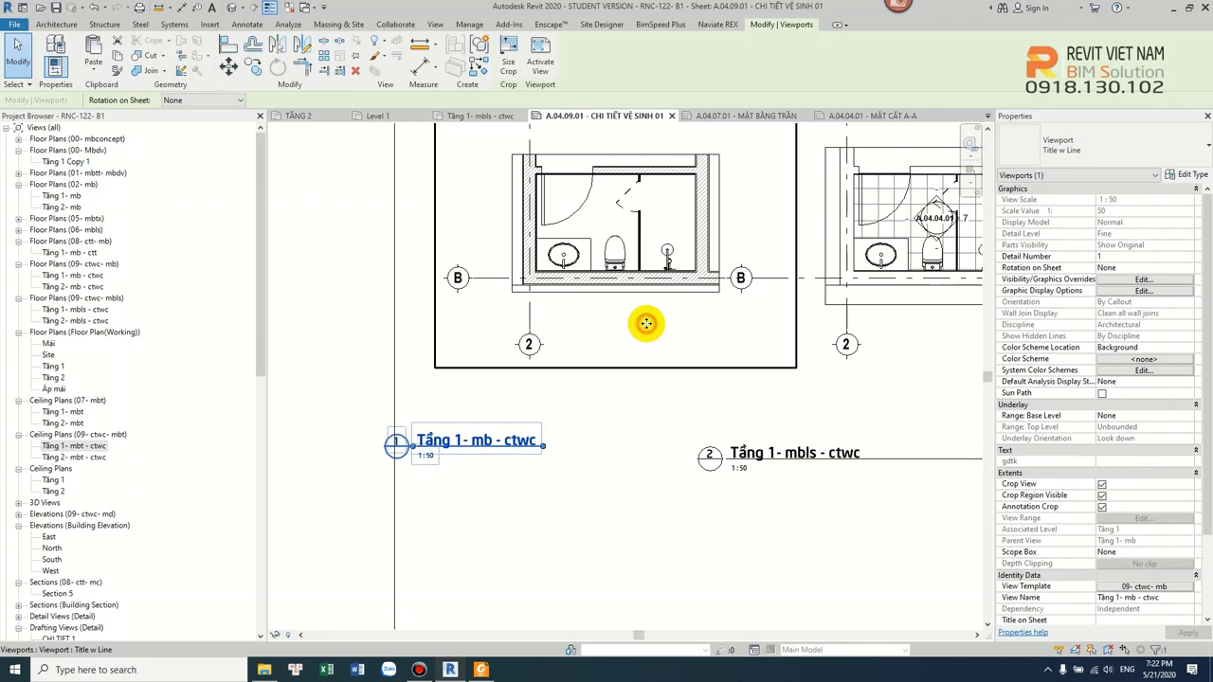
scroll(1209, 483, down, 3)
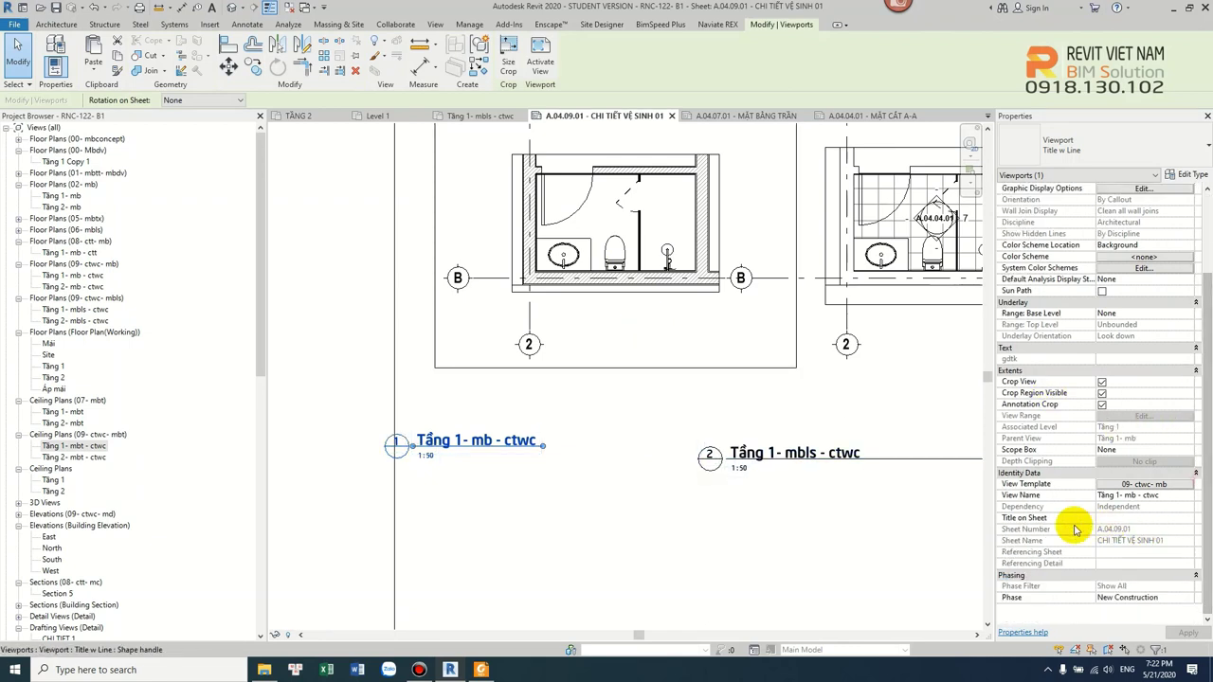
click(1111, 521)
text(ẶT BẰNG NỘI THẤT WC1)
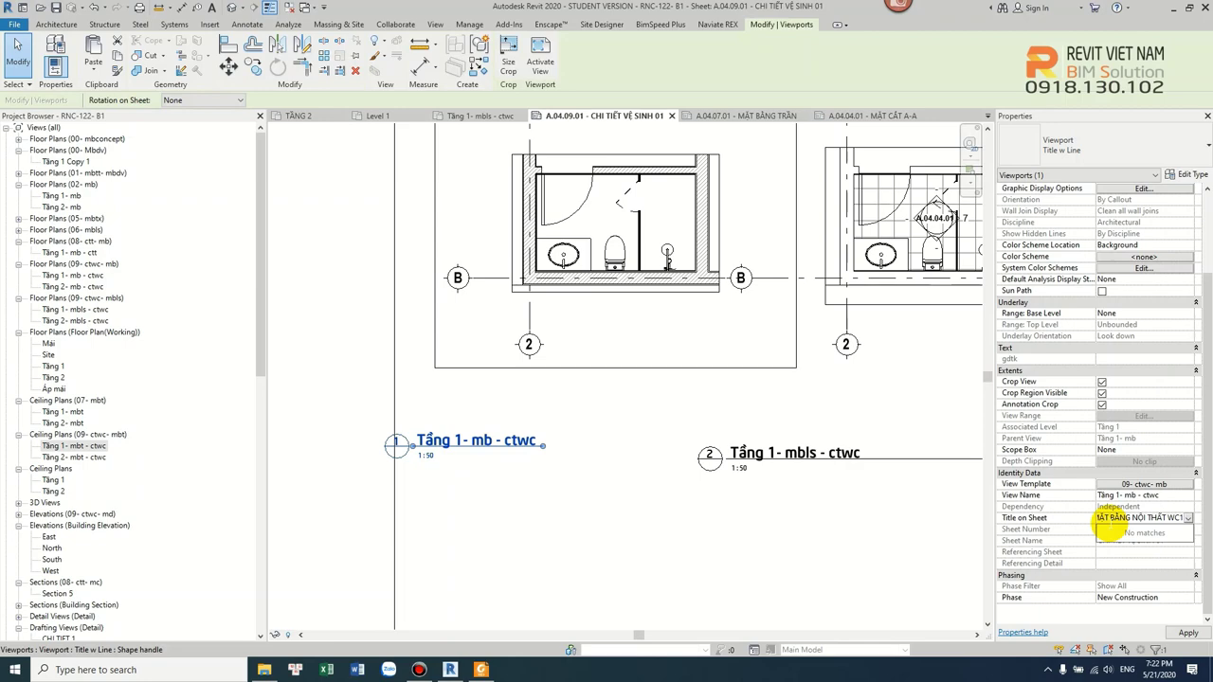
click(548, 453)
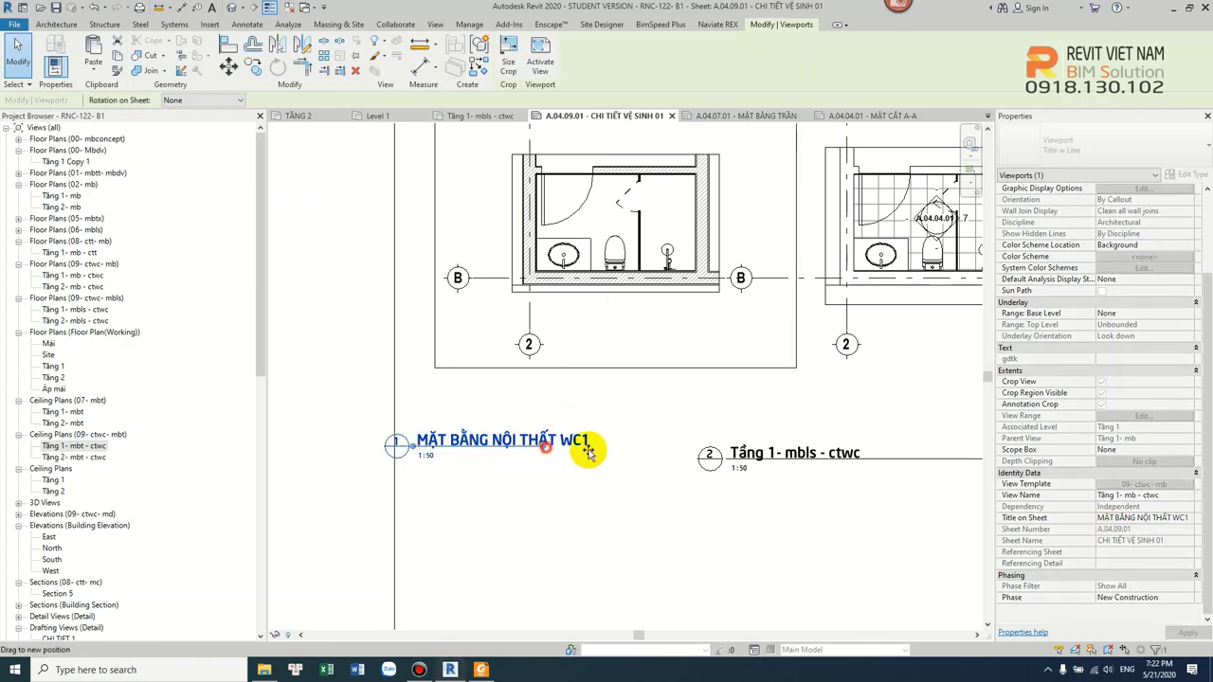
mouse_move(481, 443)
mouse_down()
mouse_move(623, 399)
mouse_move(663, 326)
mouse_up()
scroll(556, 474, down, 3)
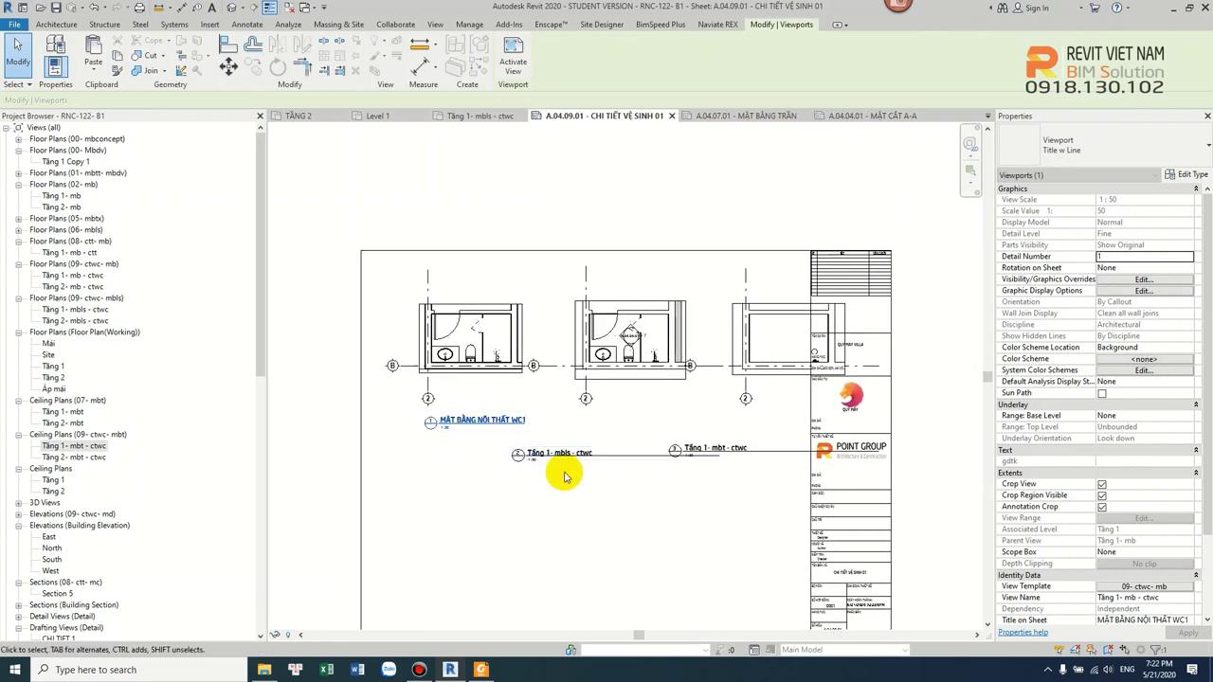
- Title the middle viewport 'MẶT BẰNG LÁT SÀN WC1', shorten its title line and place it under the drawing
click(623, 408)
drag(1204, 406, 1205, 487)
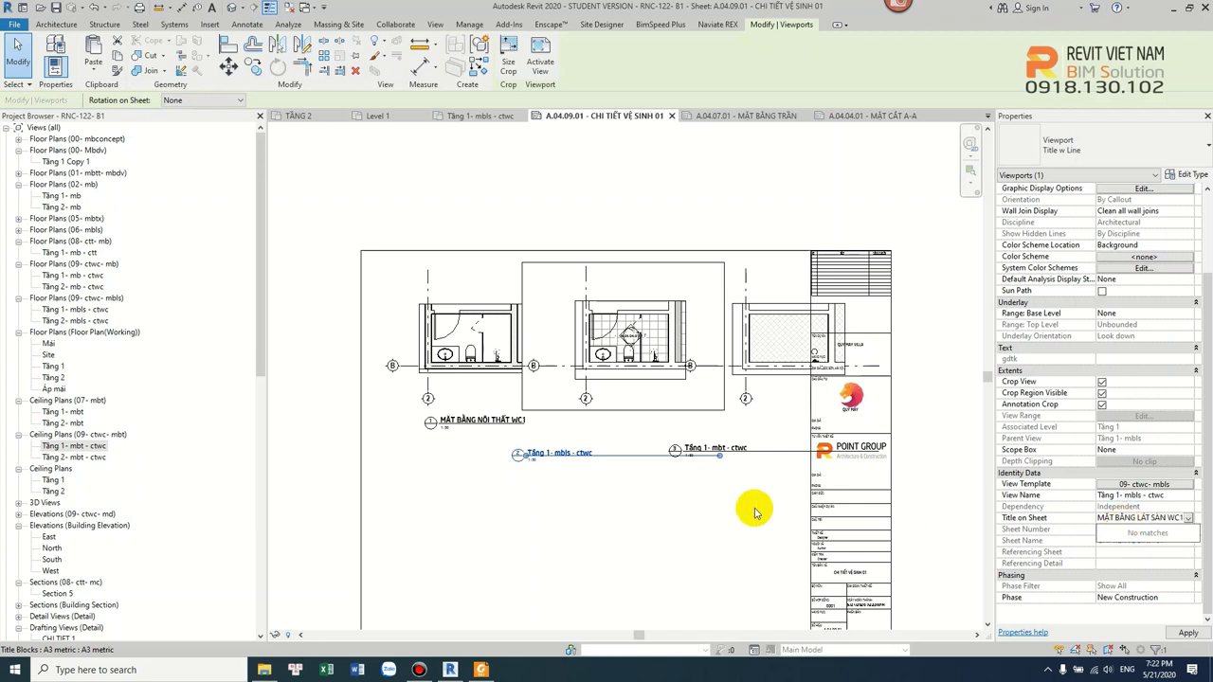
key(Return)
drag(720, 463, 629, 460)
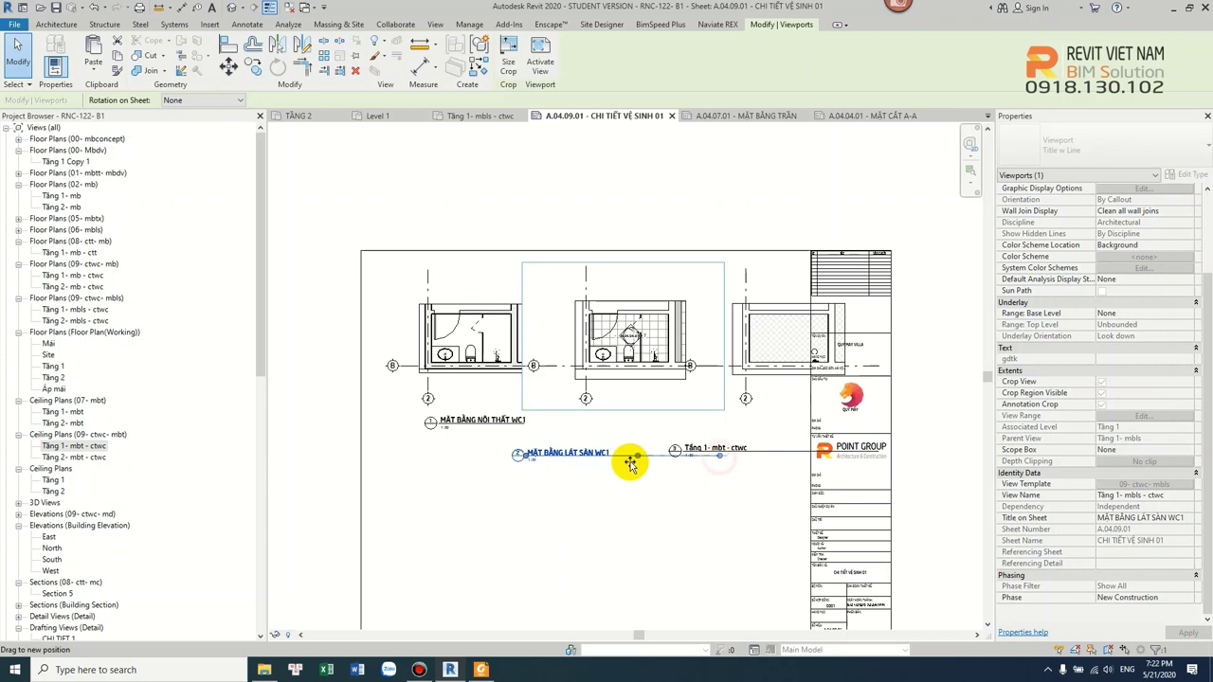
scroll(616, 469, up, 2)
drag(507, 446, 628, 404)
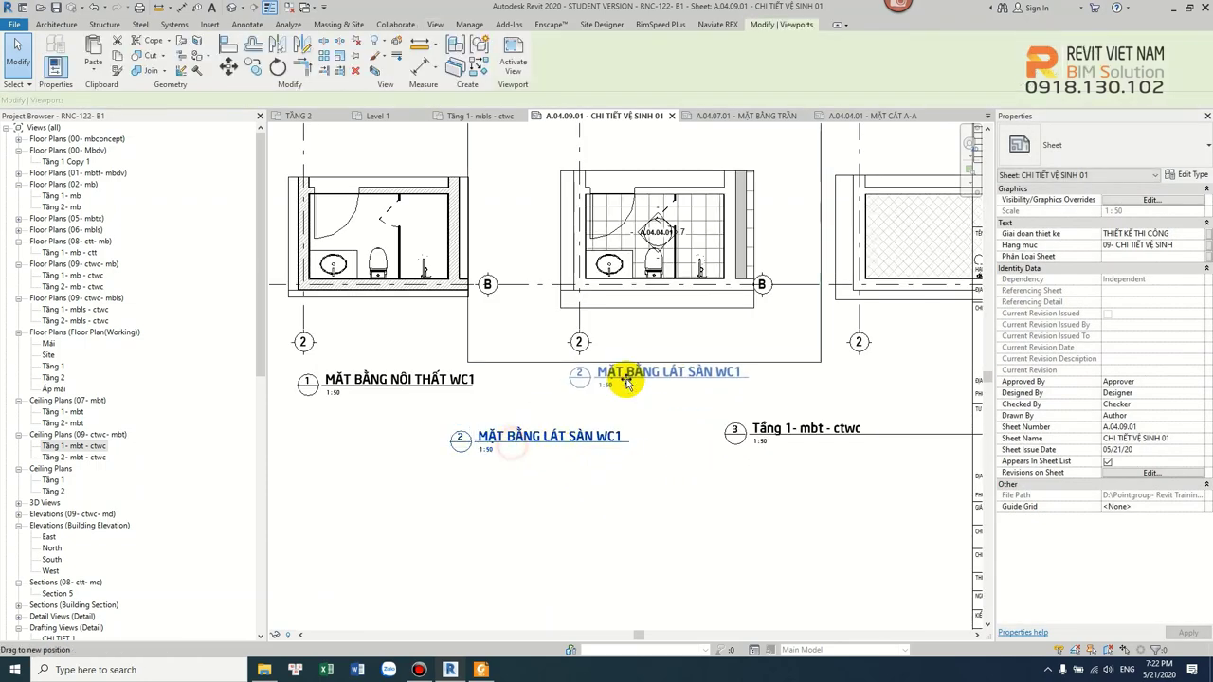
scroll(672, 379, down, 2)
- Title the right-hand ceiling plan viewport 'MẶT BẰNG TRẦN WC1' and shorten its title line
click(671, 379)
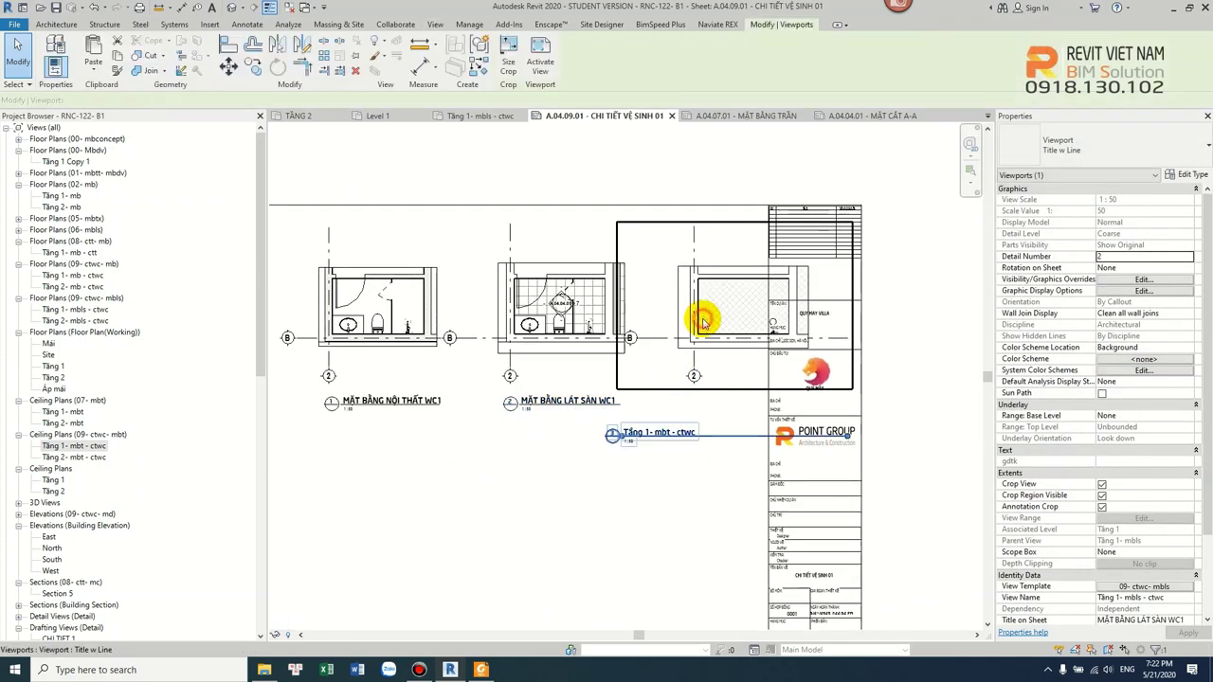
click(1160, 558)
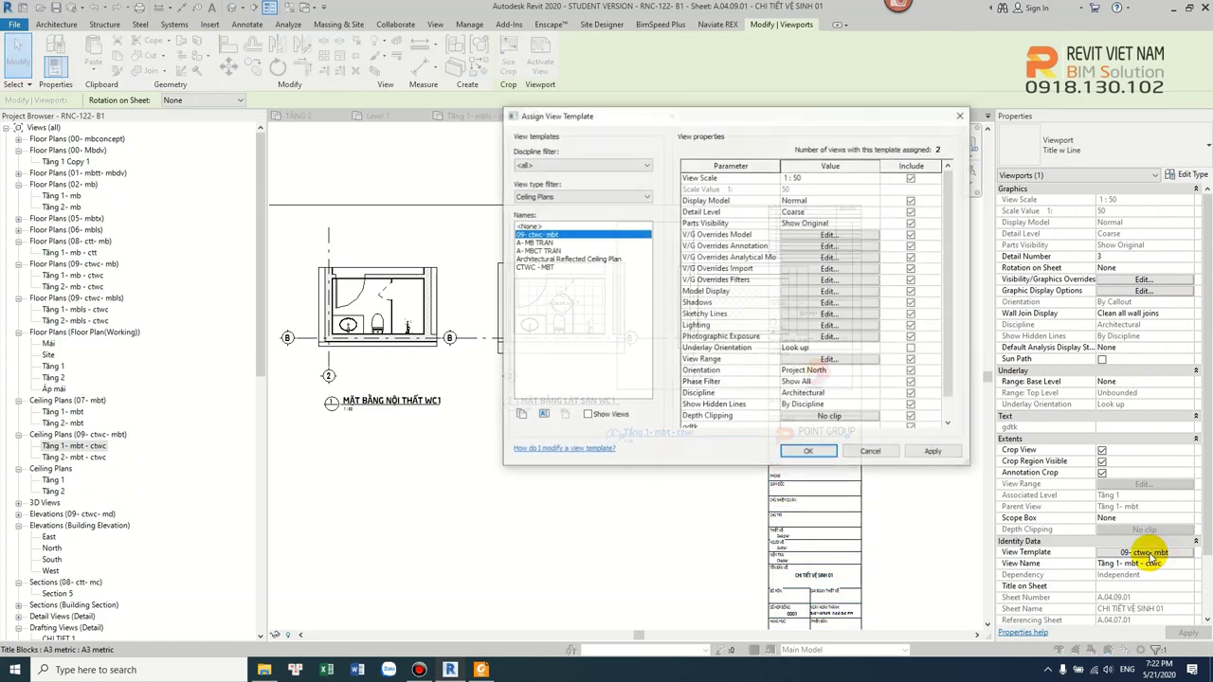
key(Escape)
click(1132, 588)
text(MẶT BẰNG TRẦN WC1)
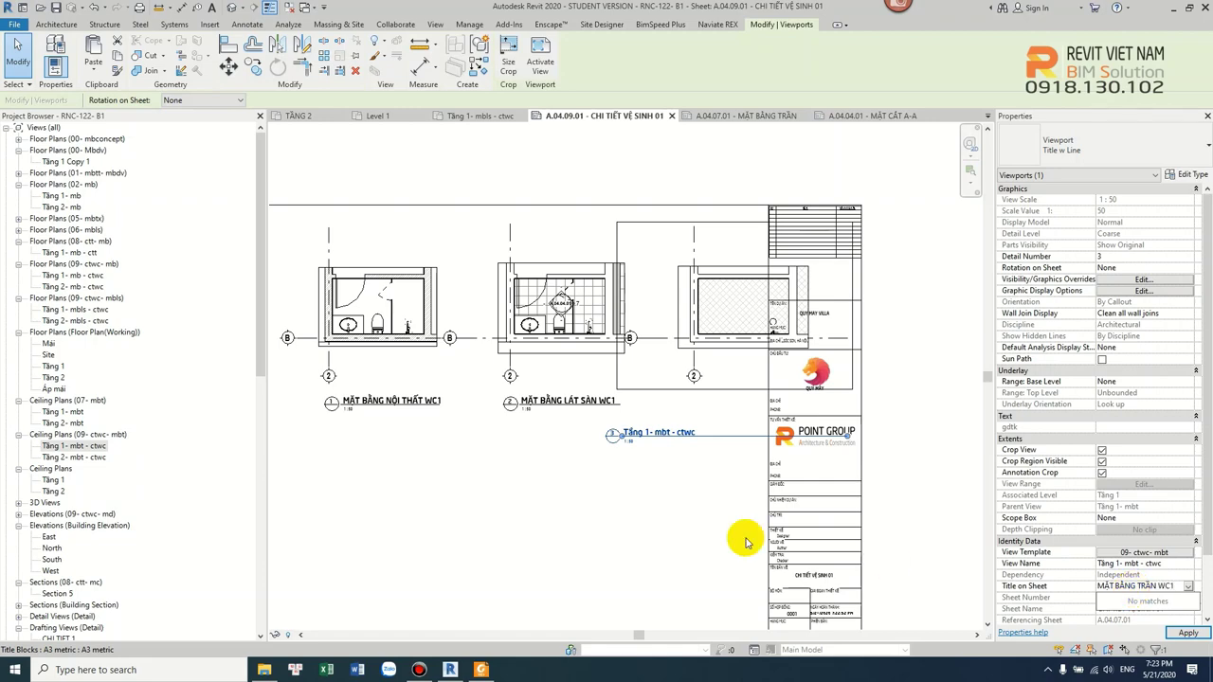
scroll(745, 407, up, 2)
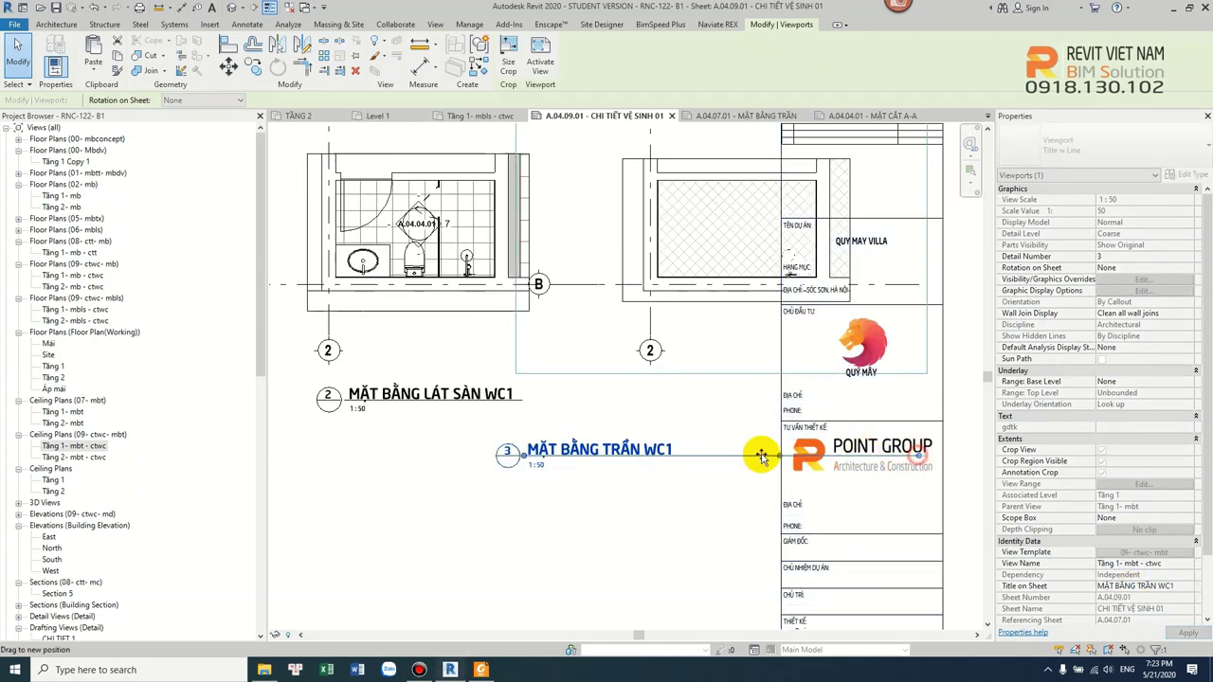
drag(764, 458, 676, 461)
click(677, 480)
scroll(563, 449, down, 2)
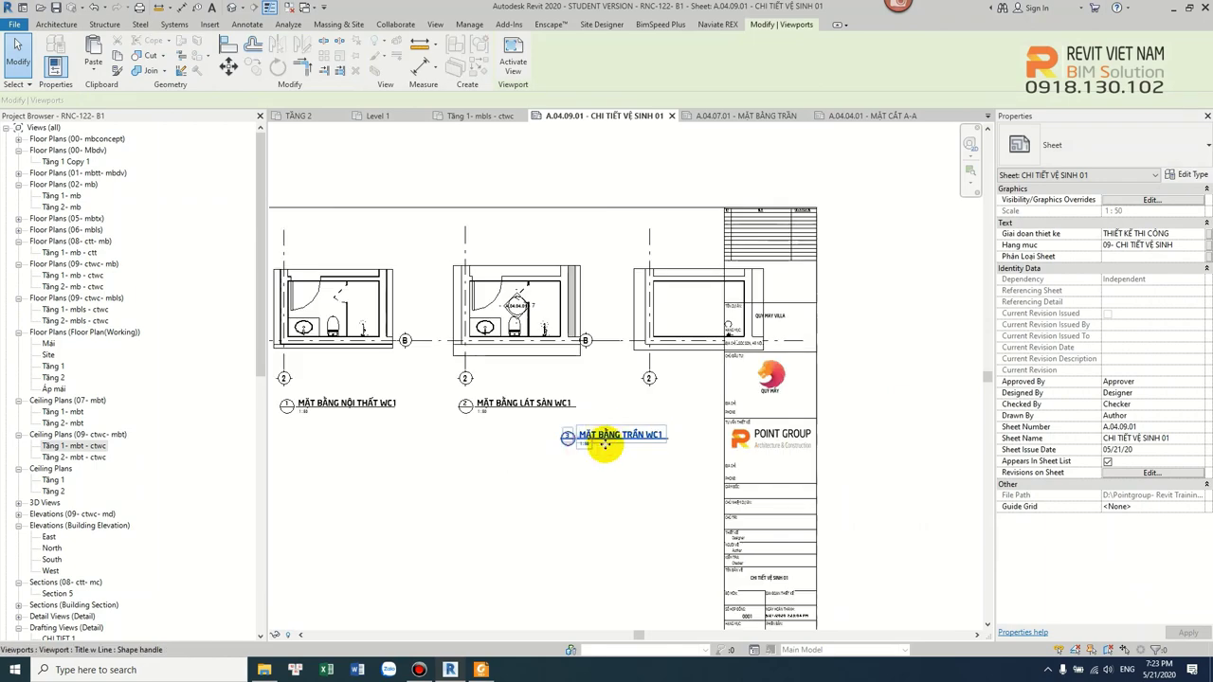
- Move the third viewport up and reposition the first viewport in line with it
click(603, 433)
mouse_move(601, 436)
mouse_down()
mouse_move(671, 409)
mouse_move(585, 373)
mouse_move(617, 352)
mouse_up()
scroll(563, 347, down, 2)
scroll(612, 385, up, 3)
click(652, 484)
scroll(667, 511, down, 1)
scroll(569, 466, down, 2)
scroll(575, 446, down, 1)
scroll(575, 446, up, 3)
- Shift the second and third viewports left into a row beside the first
click(649, 384)
drag(650, 384, 633, 375)
mouse_move(825, 320)
mouse_down()
mouse_move(673, 379)
mouse_move(638, 379)
mouse_up()
drag(777, 381, 748, 384)
key(Escape)
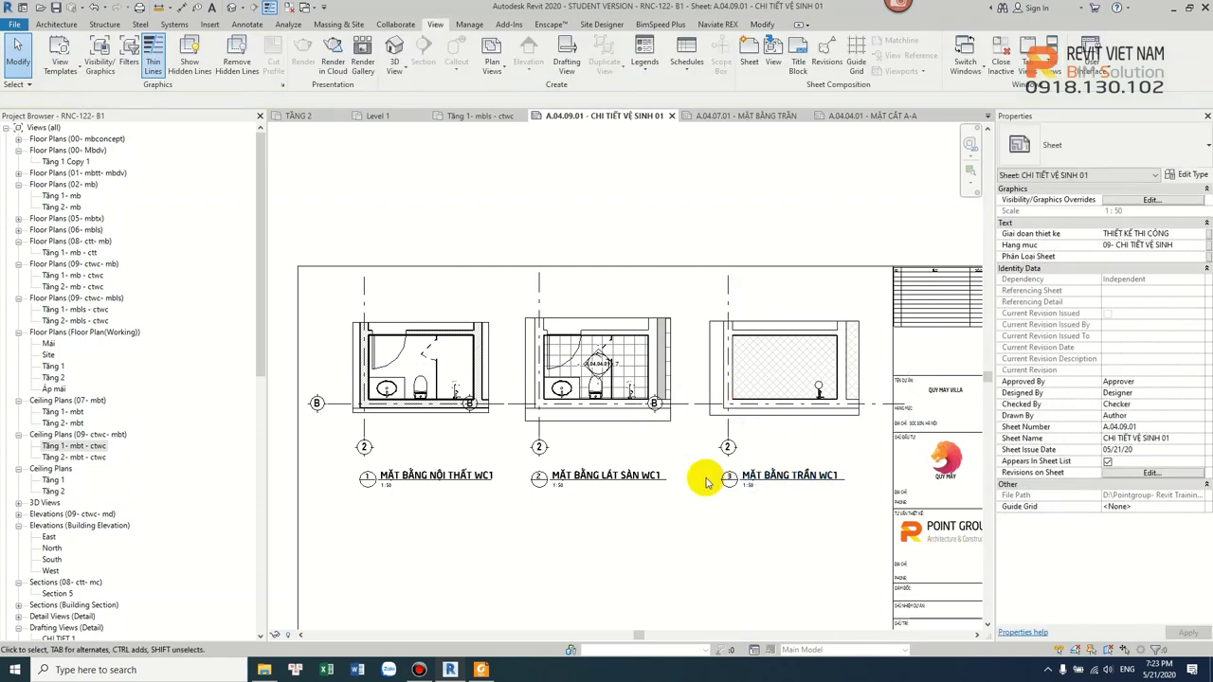
- Pull all four crop edges of the floor-finish plan in toward the WC
scroll(673, 370, up, 5)
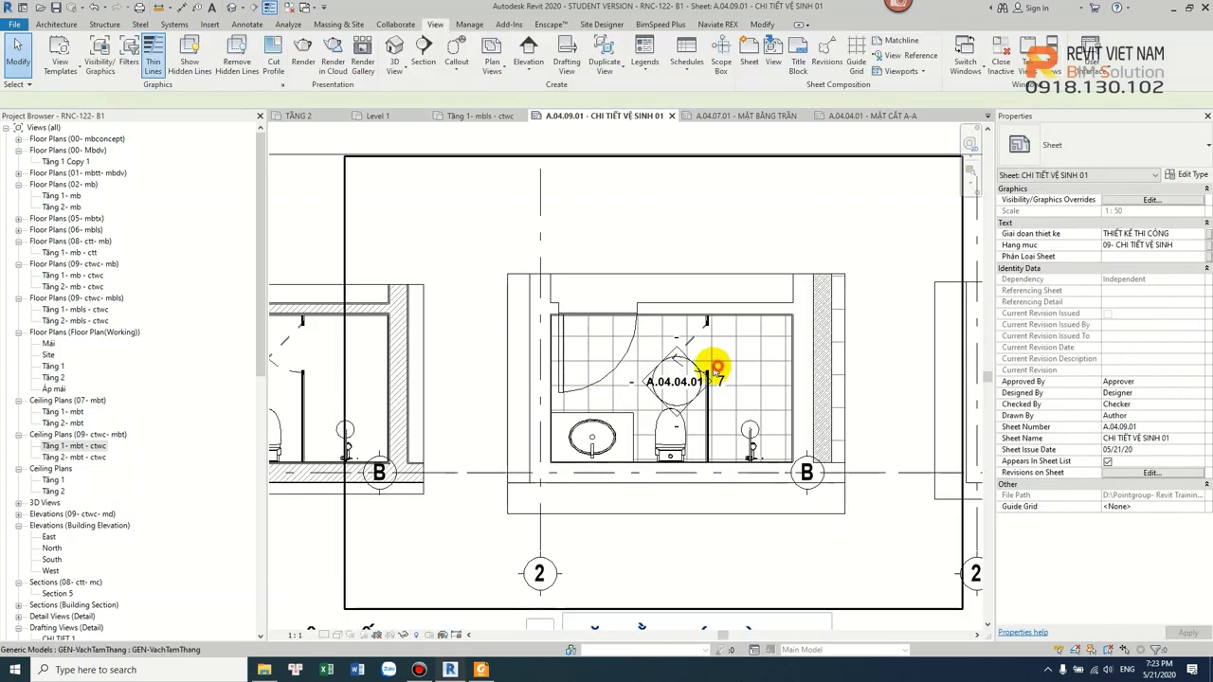
click(711, 360)
drag(676, 276, 678, 286)
drag(676, 514, 675, 495)
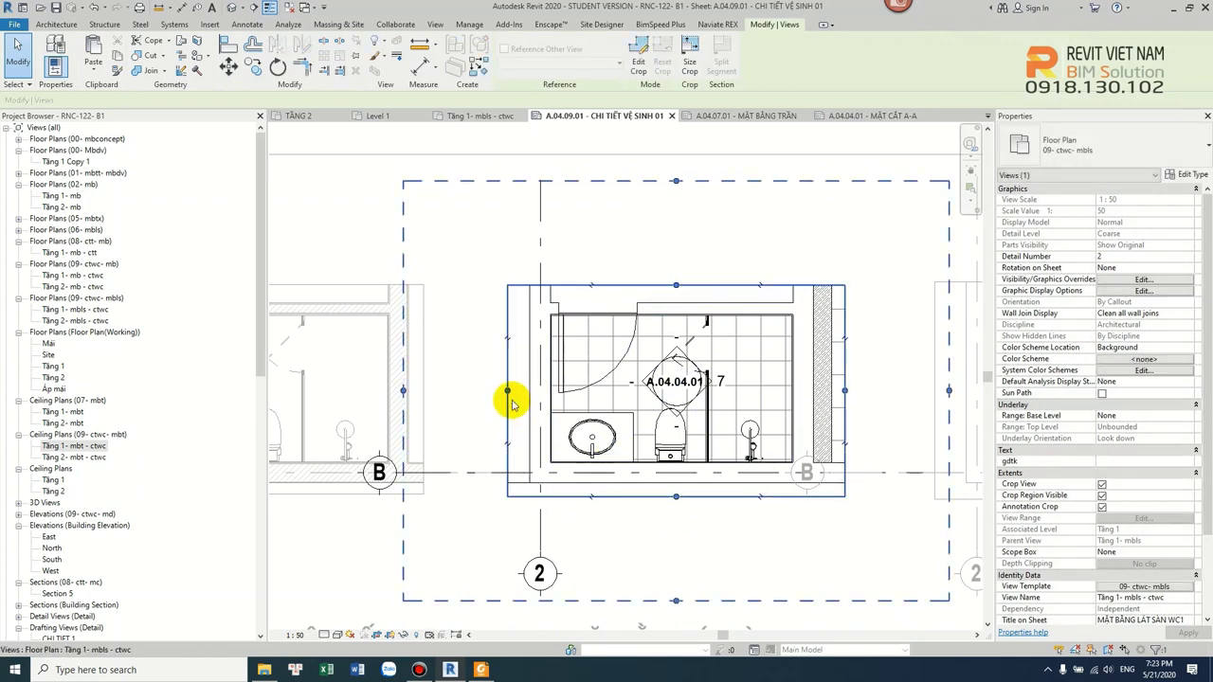
drag(509, 392, 517, 391)
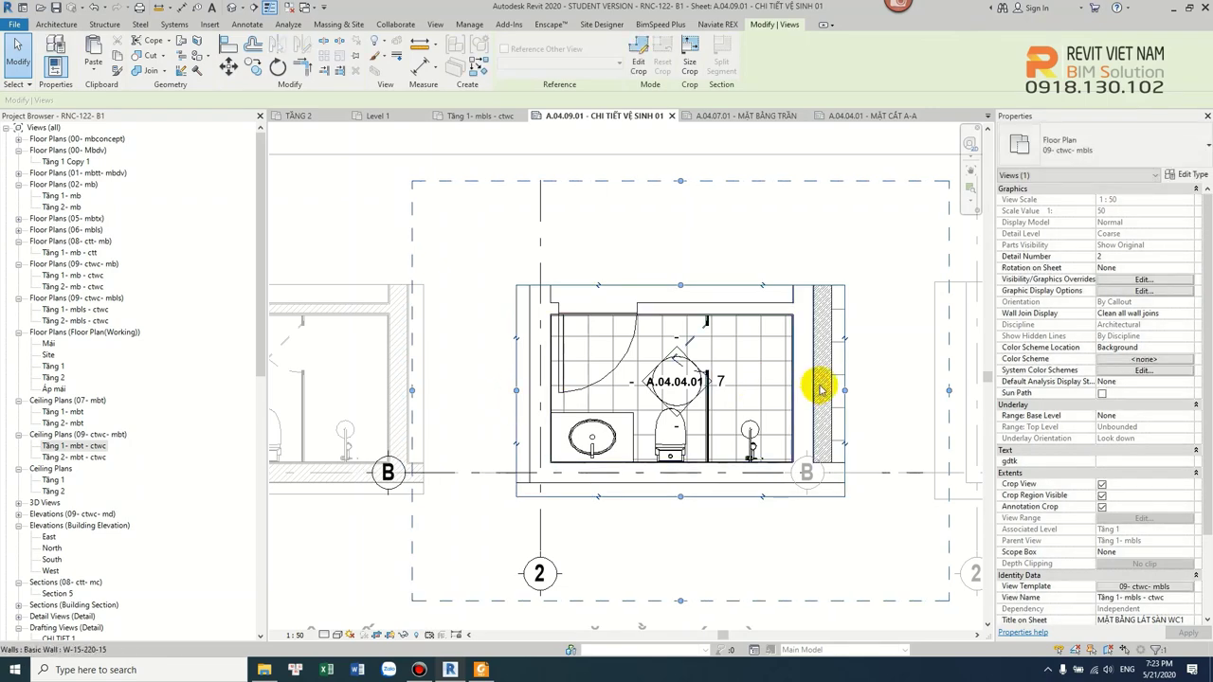
mouse_move(844, 391)
mouse_down()
mouse_move(814, 394)
mouse_move(853, 392)
mouse_up()
- Back on the sheet, tighten the ceiling plan's crop boundary and activate that viewport
double_click(860, 385)
right_click(797, 340)
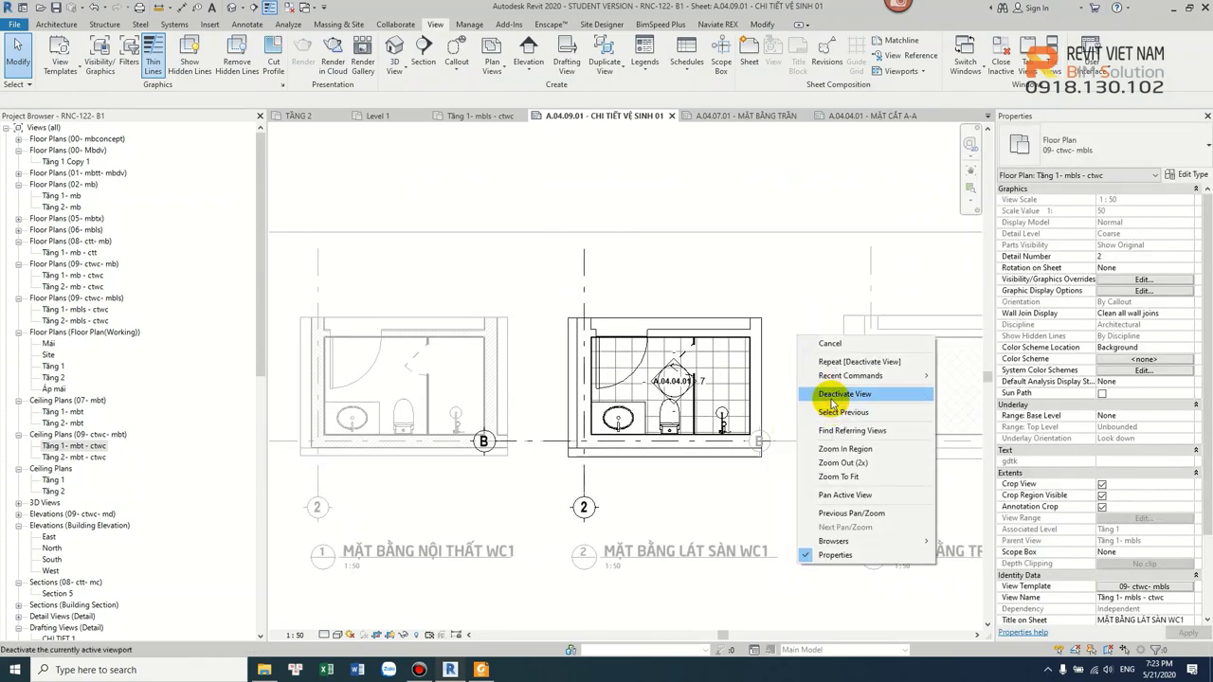
click(833, 395)
scroll(749, 398, up, 2)
scroll(785, 388, up, 2)
click(839, 382)
drag(587, 370, 594, 388)
drag(709, 469, 709, 464)
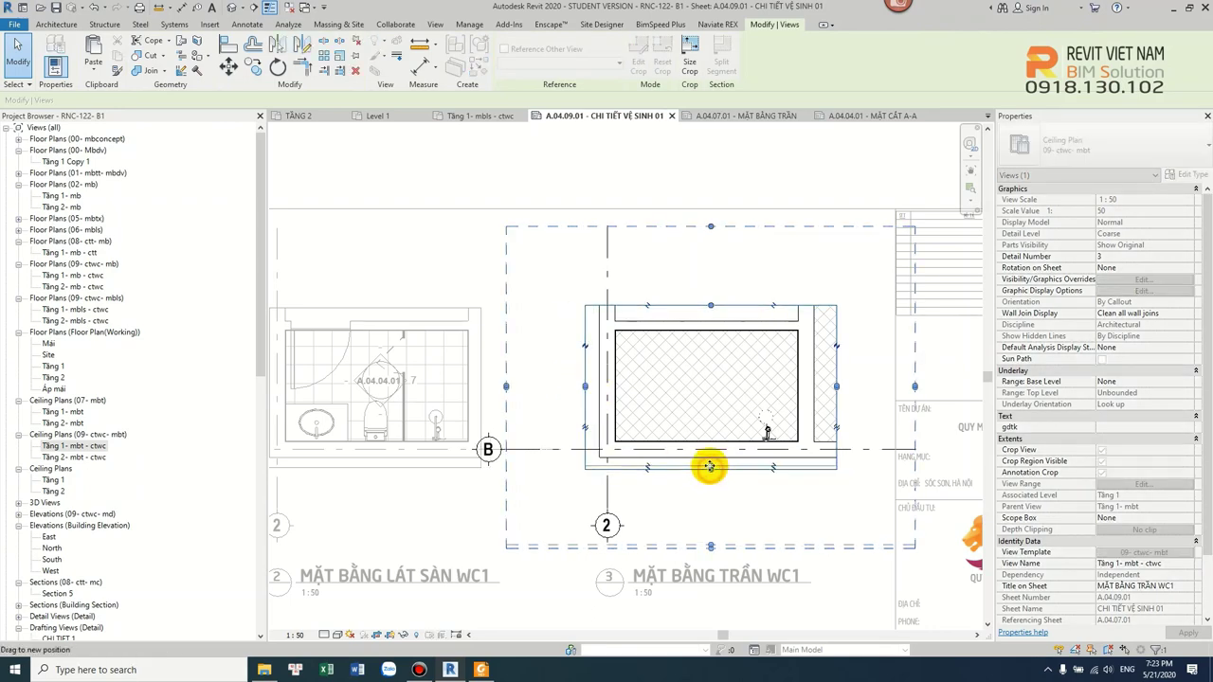
double_click(851, 377)
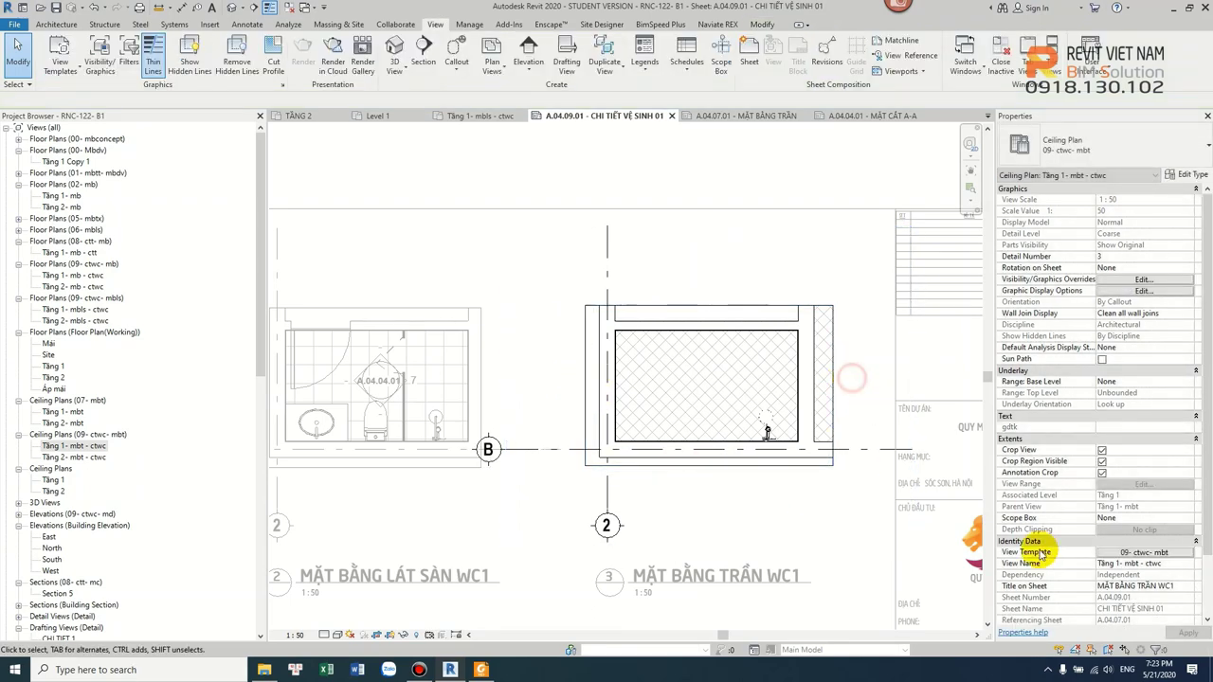
- Set the ceiling plan's view template (09- ctwc- mbt) to Fine detail level
click(1152, 553)
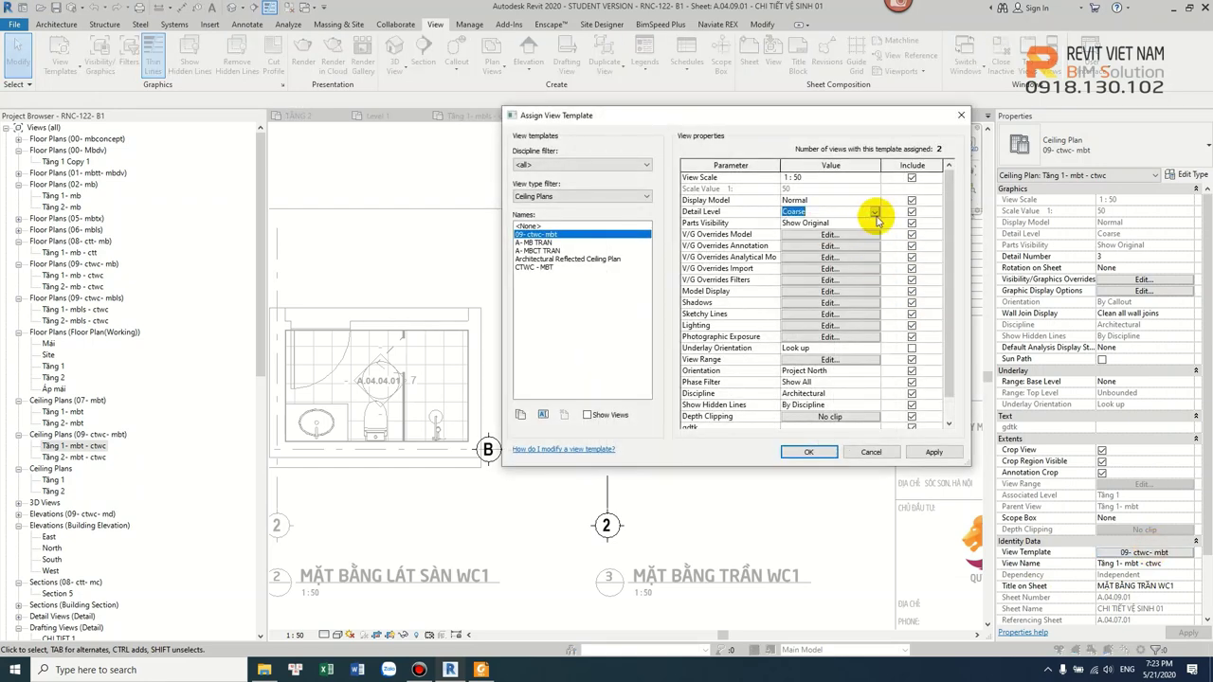
click(824, 453)
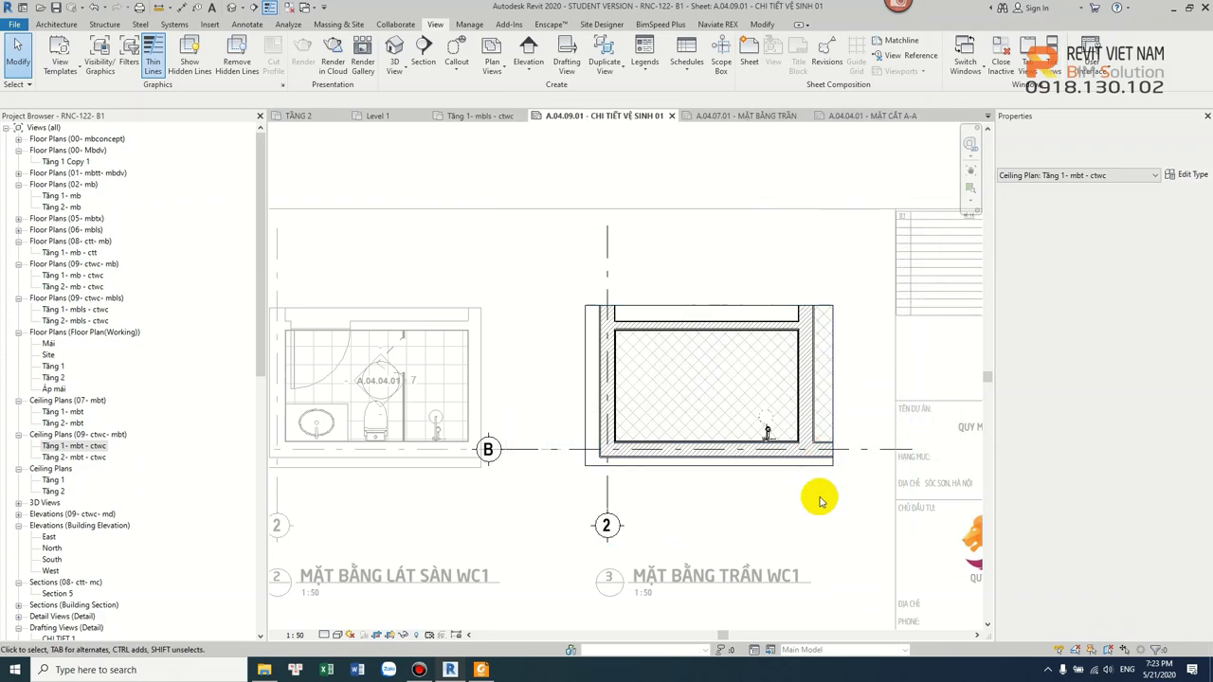
scroll(813, 503, down, 2)
right_click(645, 322)
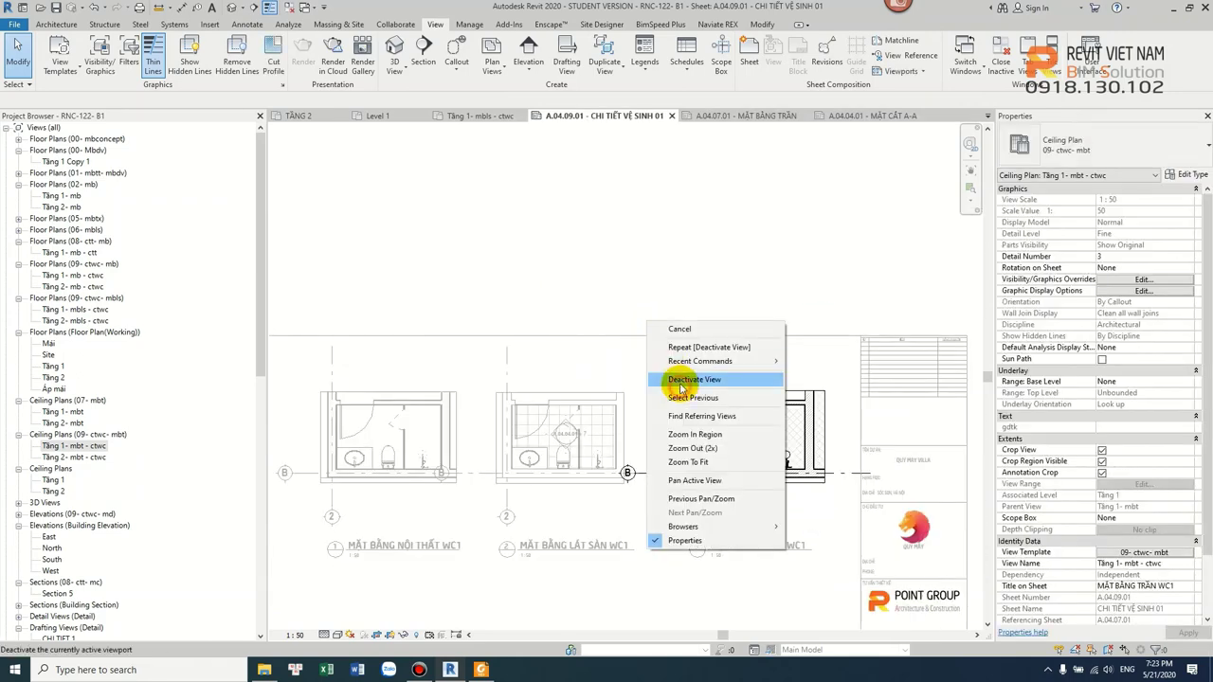
click(694, 379)
- Give the floor tiling plan's template (09- ctwc- mbls) a Fine detail level
click(607, 479)
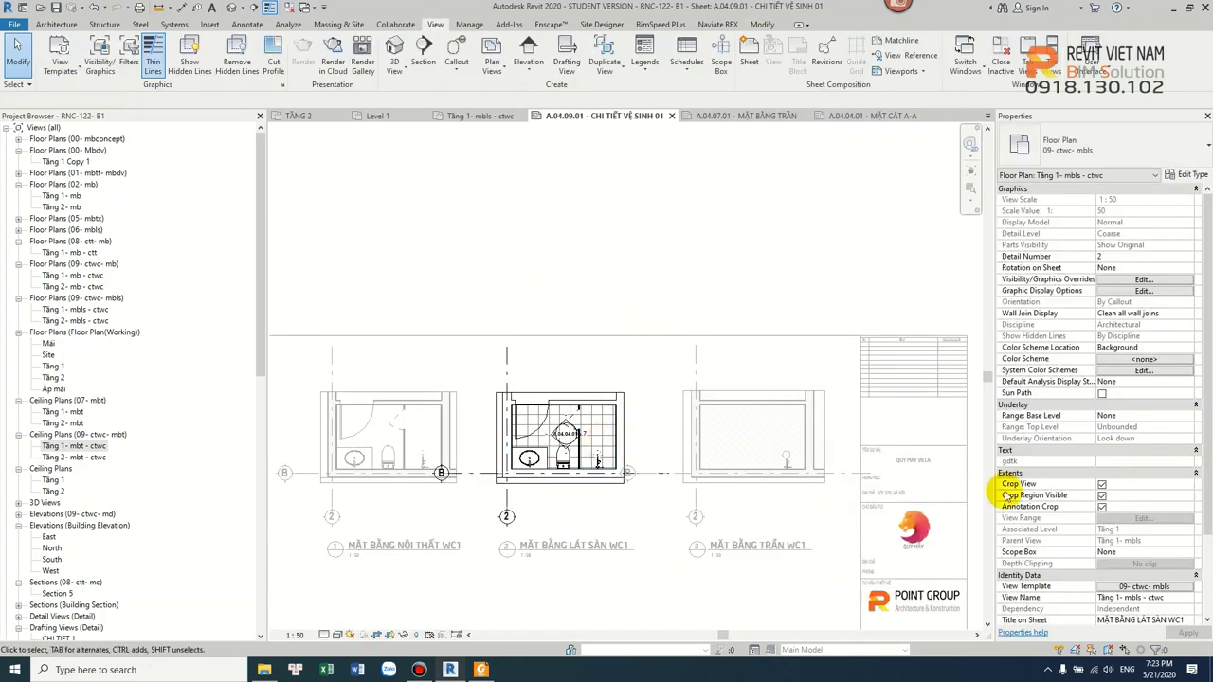
click(1147, 588)
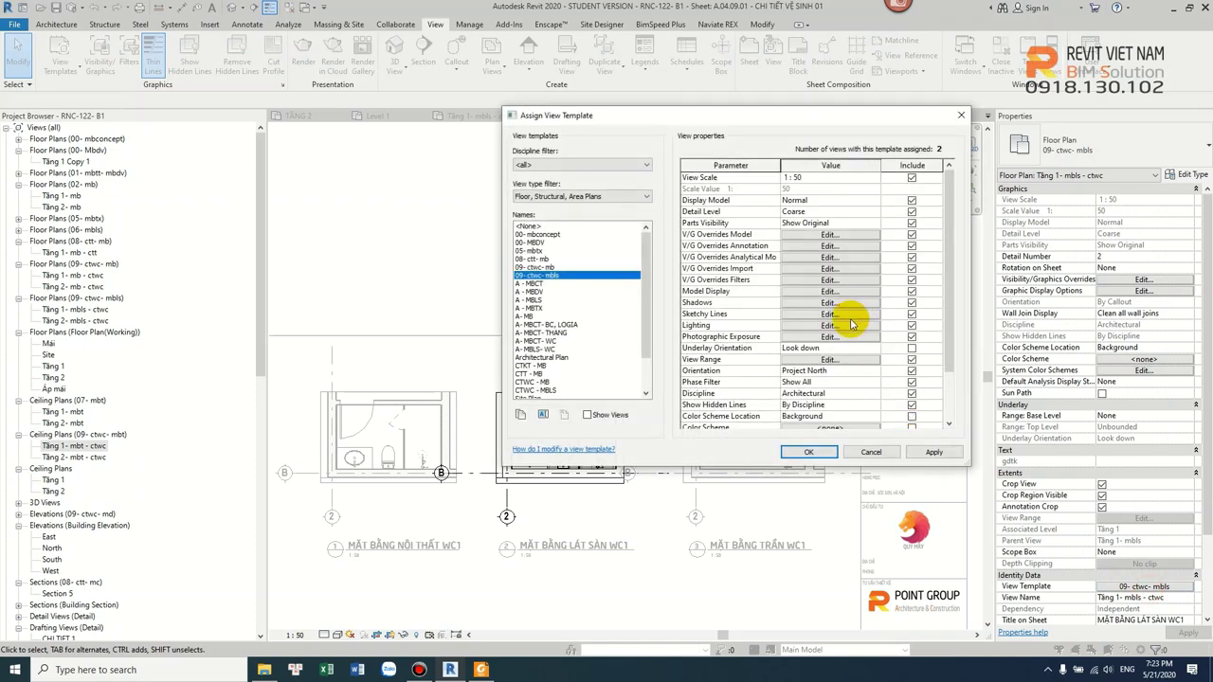
click(873, 211)
click(792, 243)
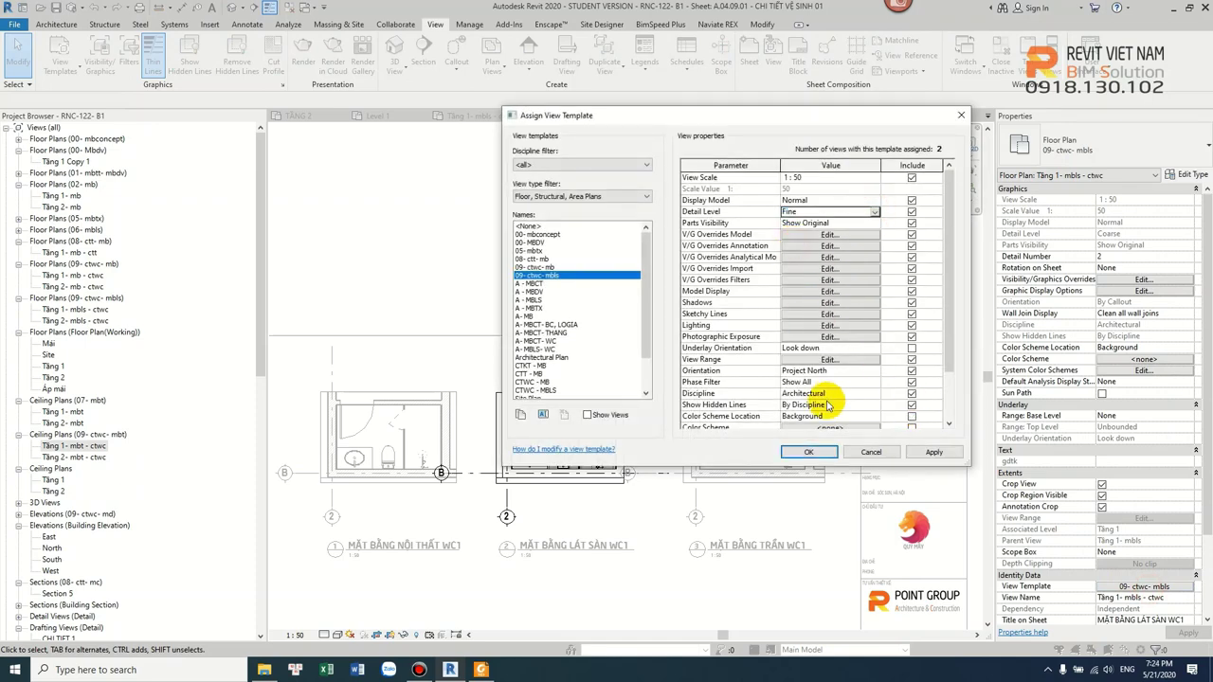
click(812, 452)
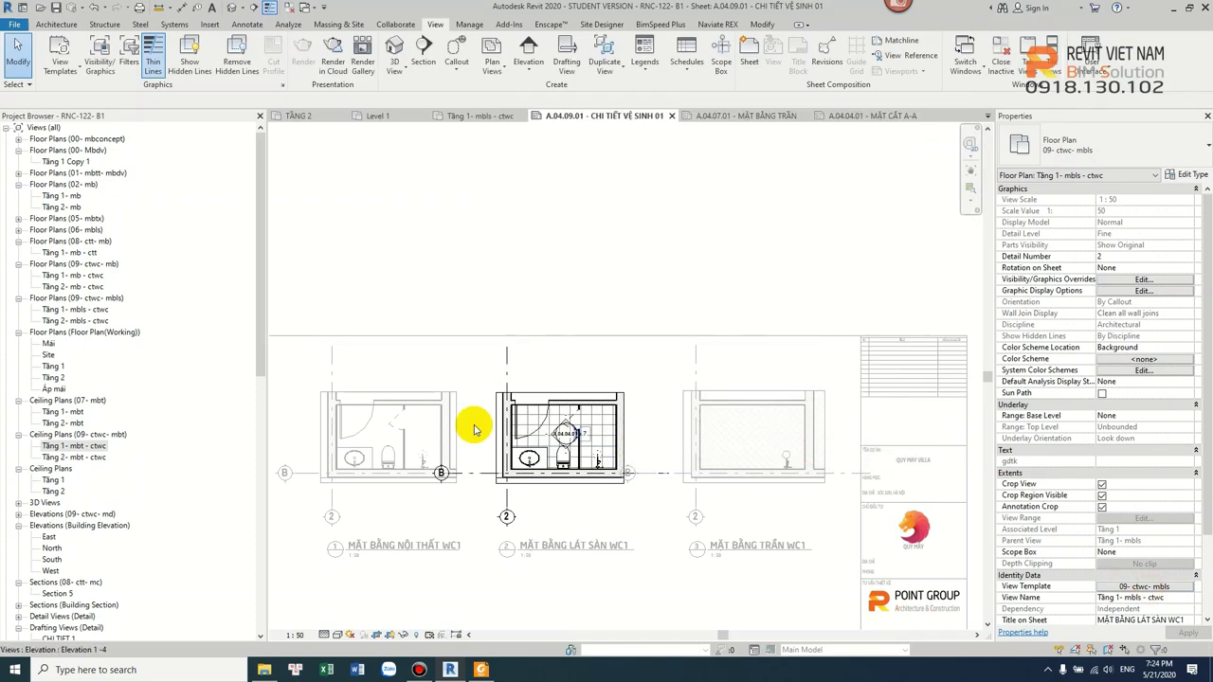
scroll(474, 420, up, 3)
scroll(590, 446, down, 1)
right_click(625, 306)
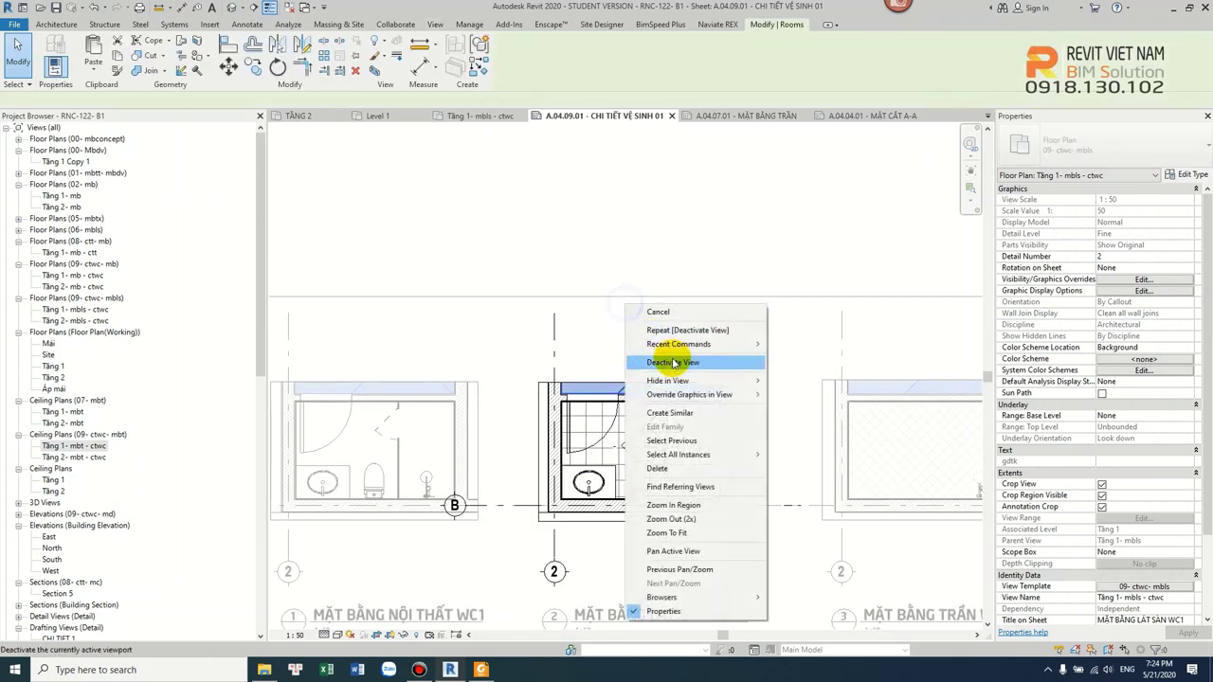
- Adjust where grid line B ends in the WC1 plan viewports
click(675, 363)
scroll(540, 417, down, 2)
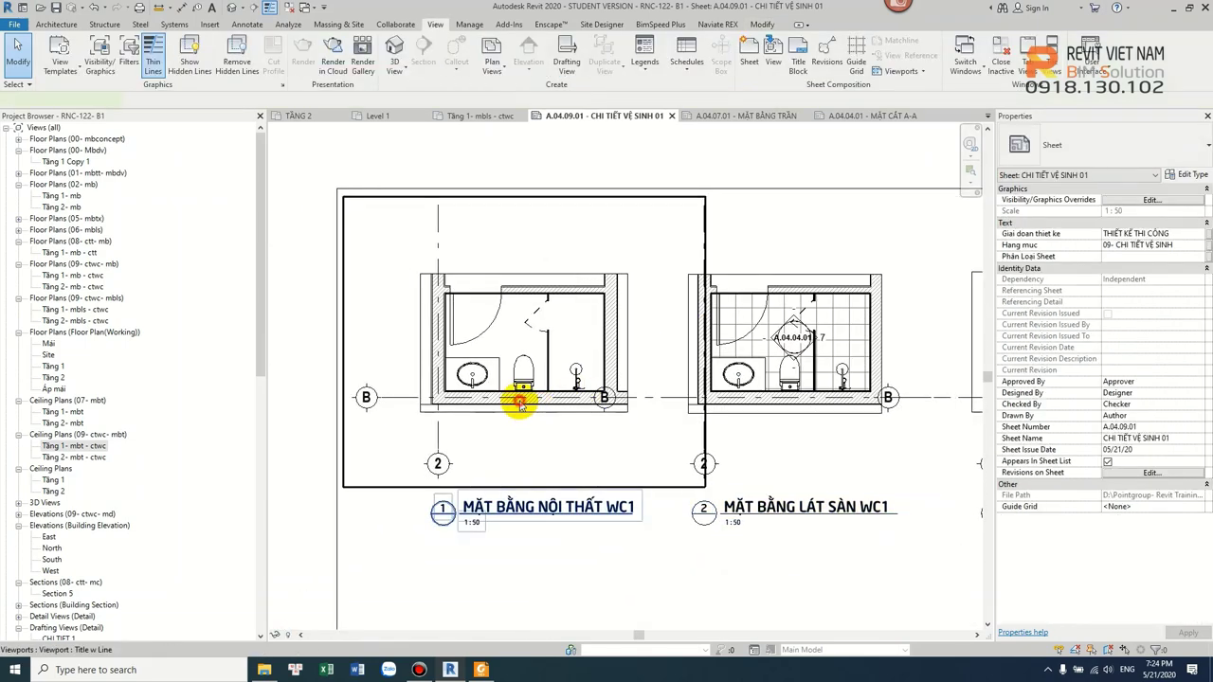
scroll(578, 399, up, 1)
click(591, 398)
scroll(597, 401, up, 2)
right_click(675, 290)
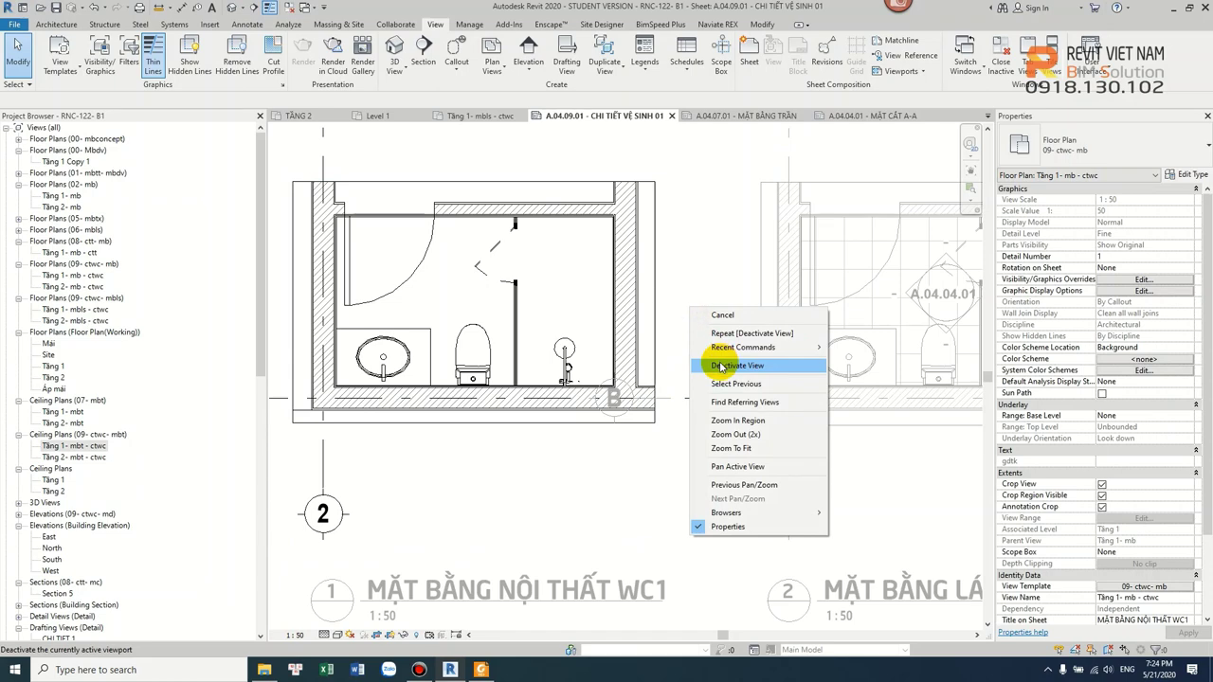
click(722, 364)
click(695, 397)
mouse_move(654, 398)
mouse_down()
mouse_move(697, 398)
mouse_move(672, 400)
mouse_up()
click(628, 460)
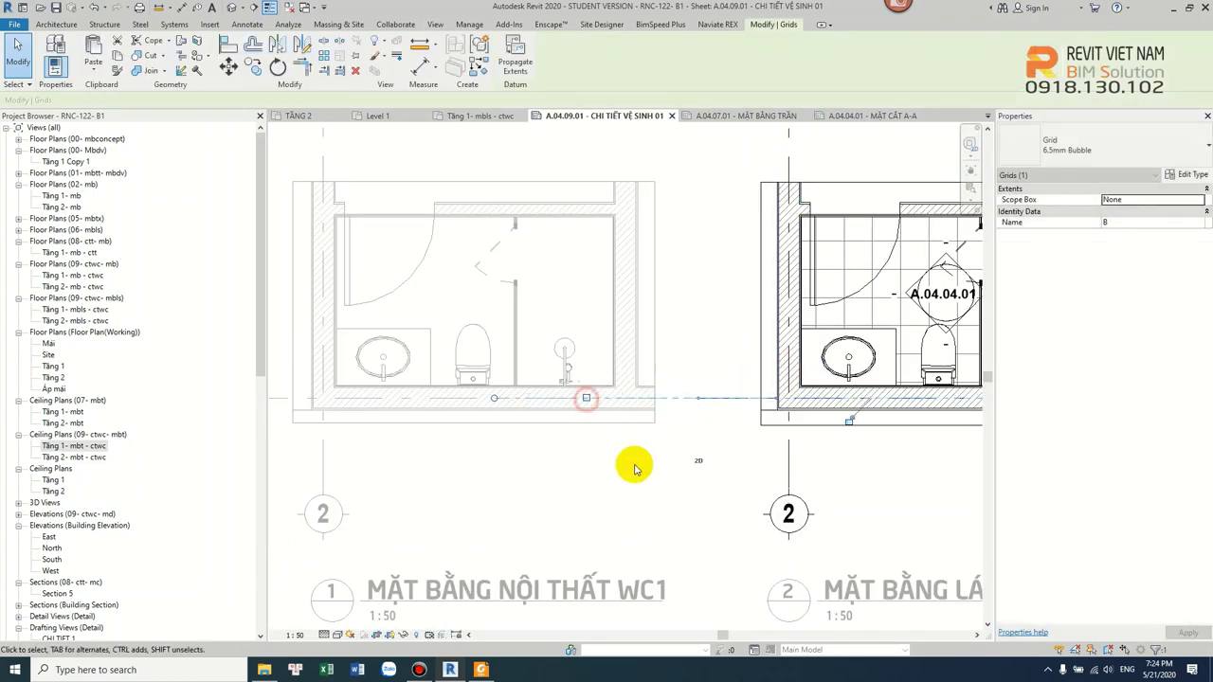
scroll(635, 455, down, 3)
right_click(744, 359)
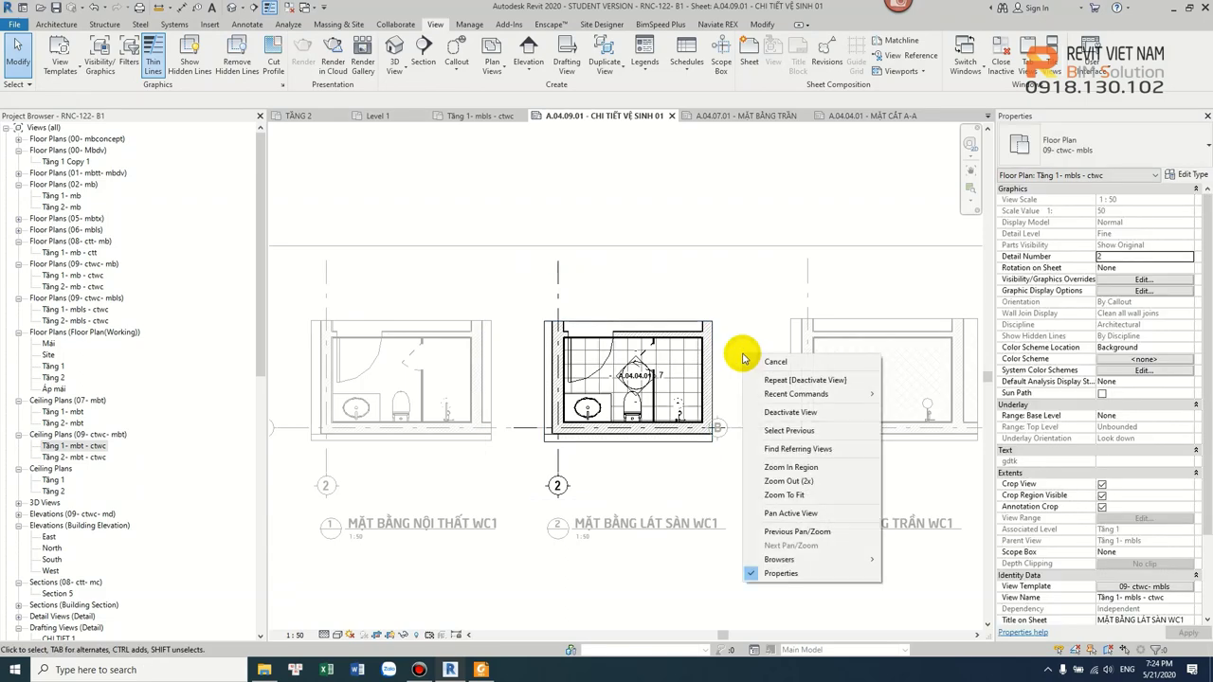
click(789, 412)
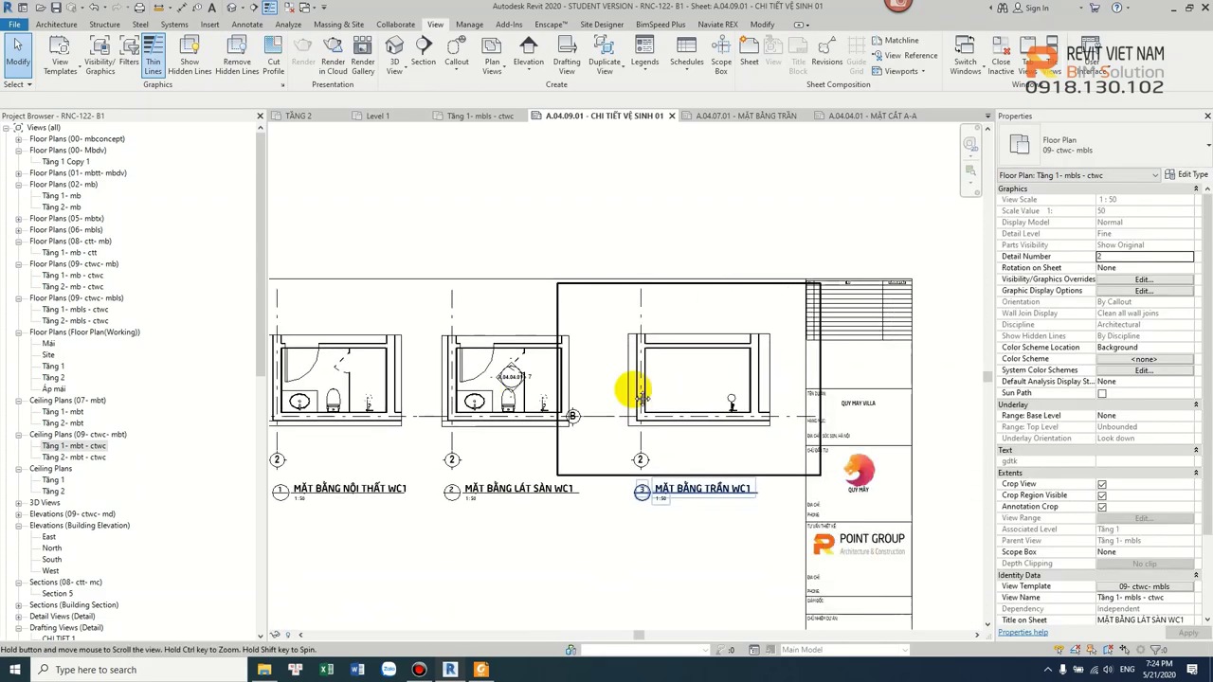
- Adjust grid B and detail number 3 in the ceiling plan, then nudge that viewport left
scroll(711, 388, up, 2)
double_click(791, 426)
click(890, 429)
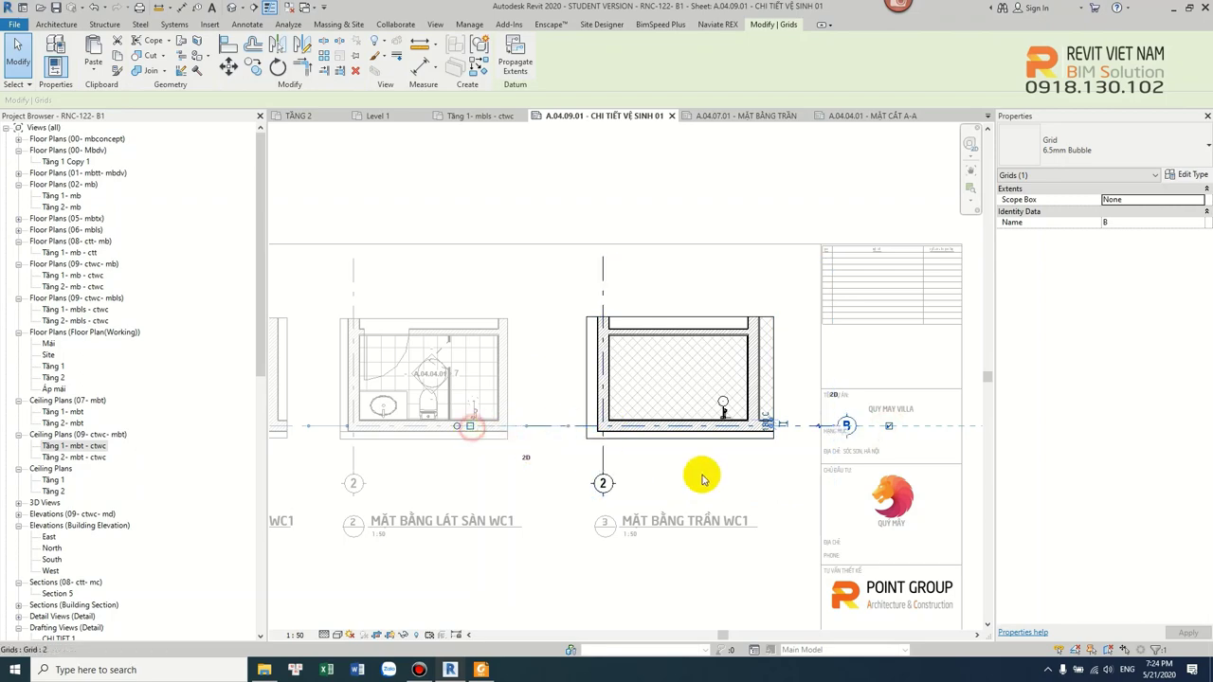
scroll(842, 428, up, 2)
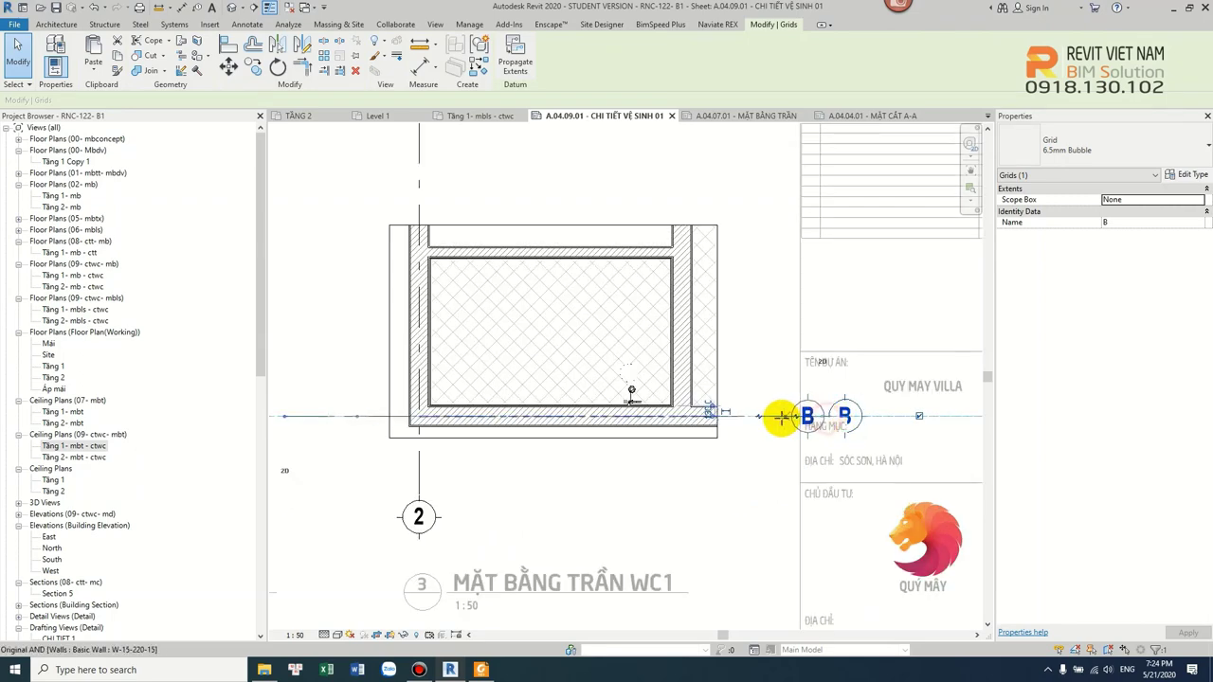
key(Escape)
scroll(753, 320, down, 1)
scroll(597, 360, down, 2)
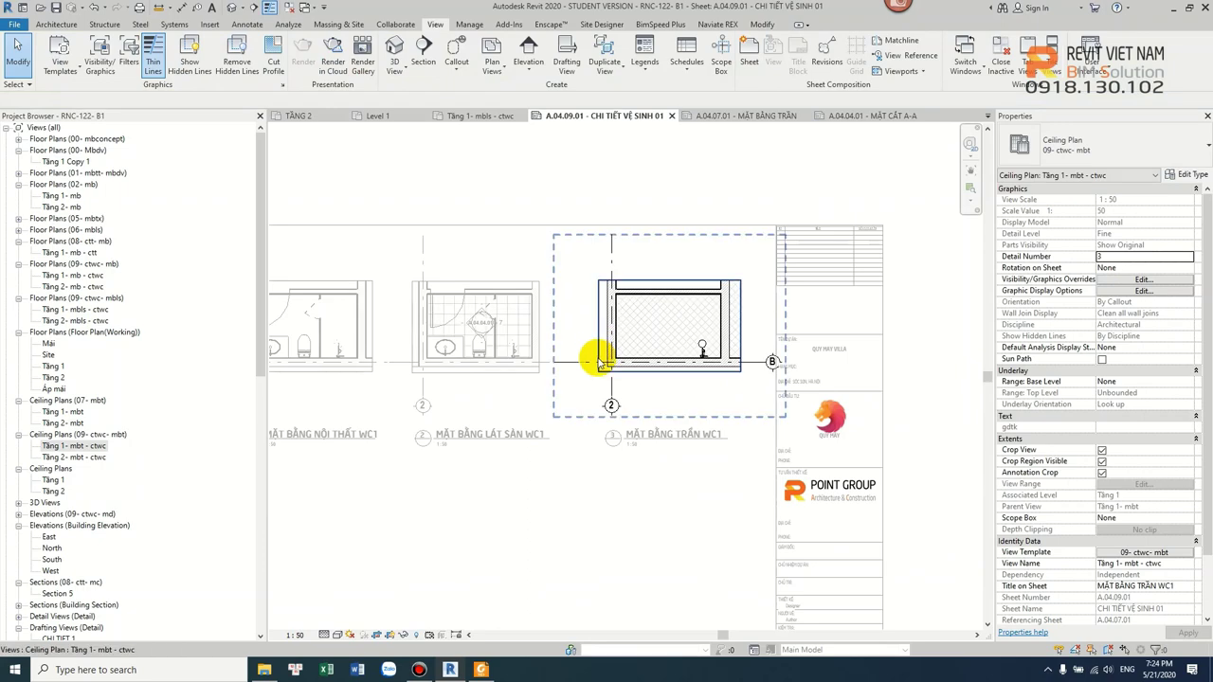
click(559, 359)
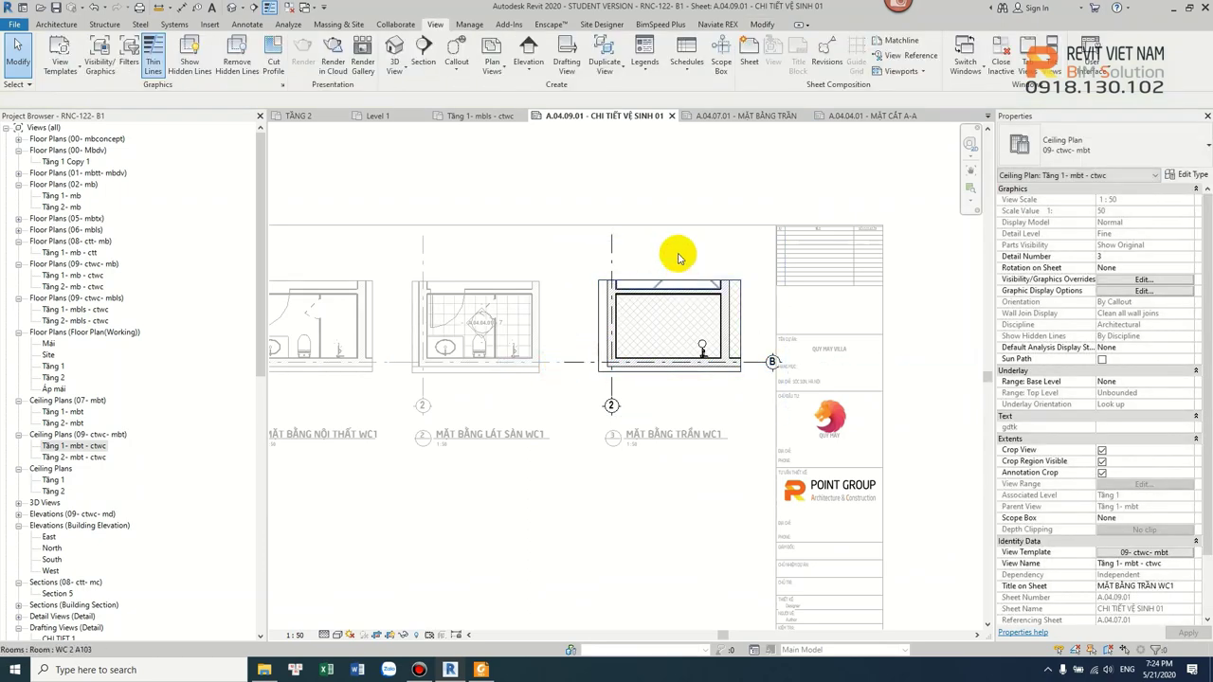
right_click(679, 258)
click(706, 312)
key(Left)
key(Left)
key(Left)
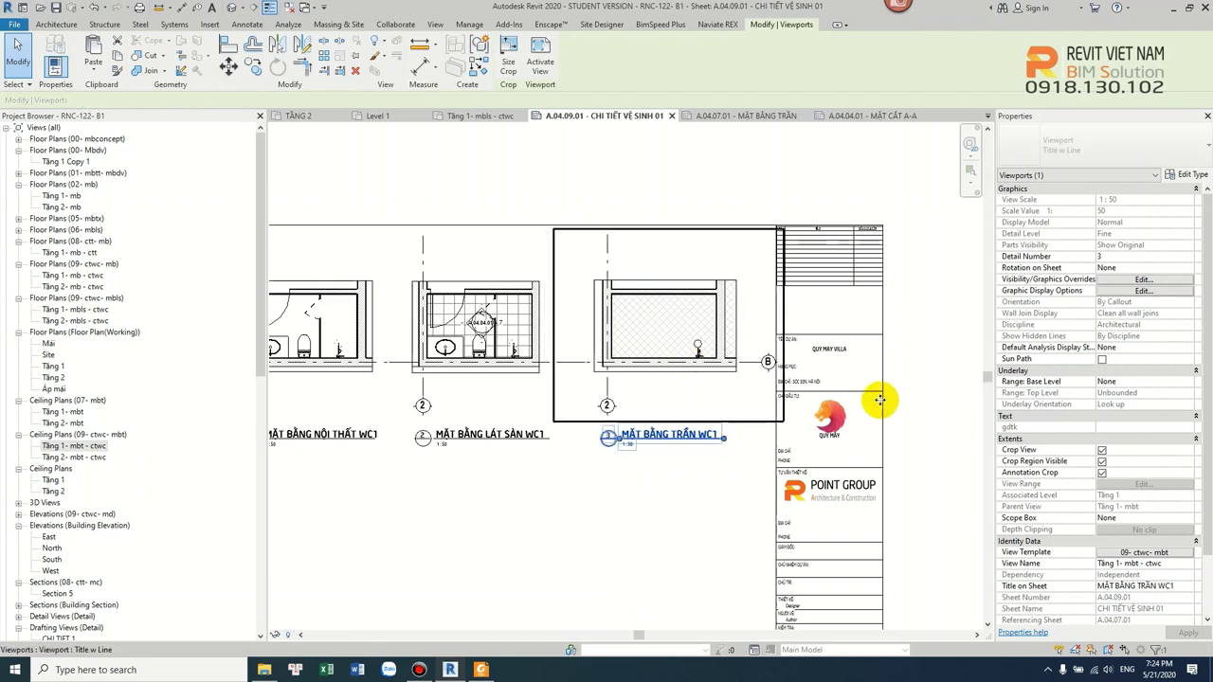
click(900, 417)
- Adjust grid line 2 in the ceiling plan viewport
scroll(900, 417, down, 1)
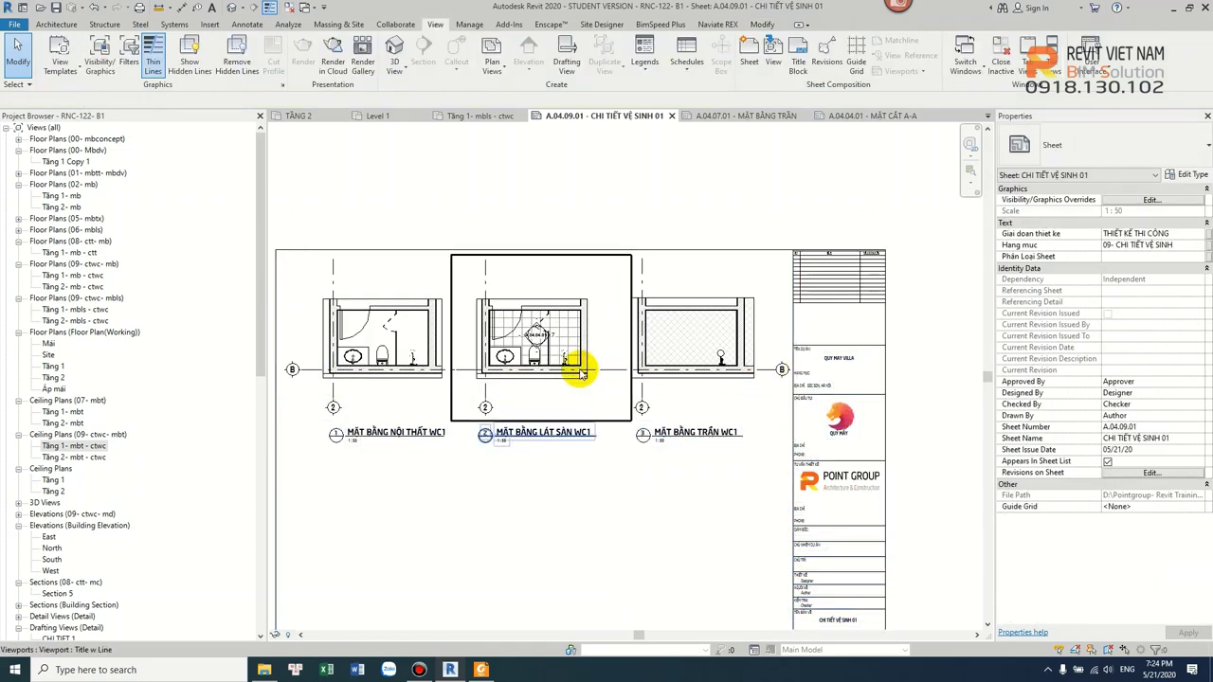
middle_drag(581, 373, 617, 371)
double_click(677, 263)
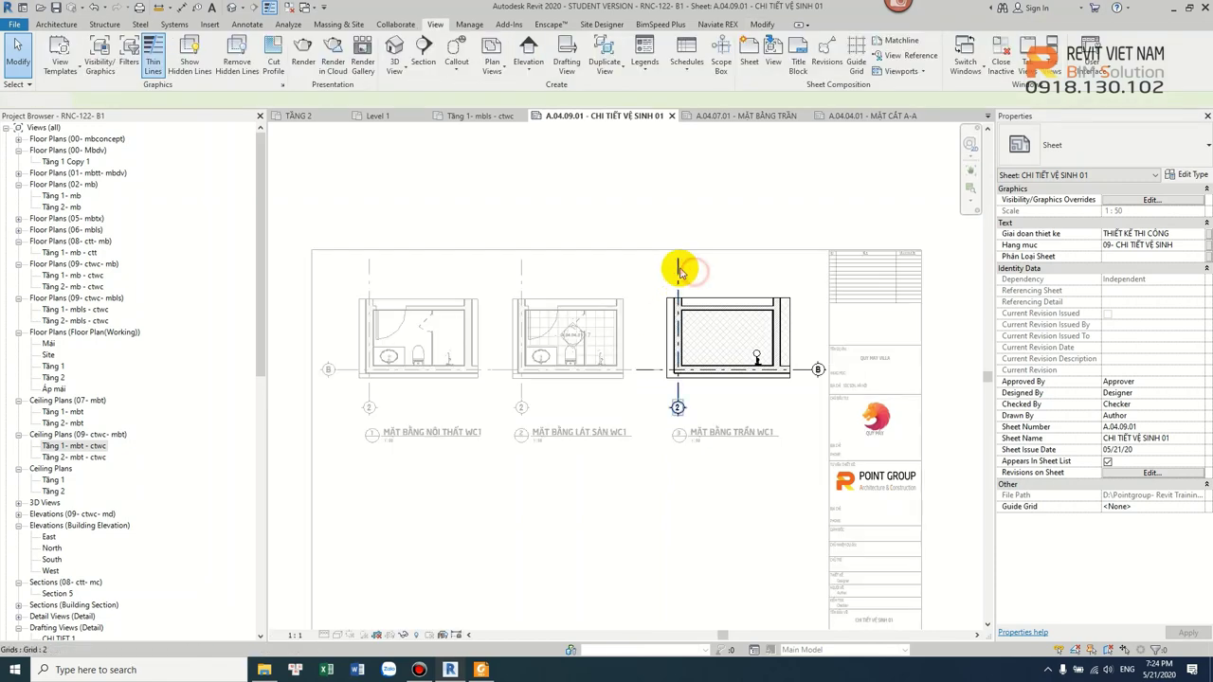
scroll(677, 263, up, 1)
click(676, 265)
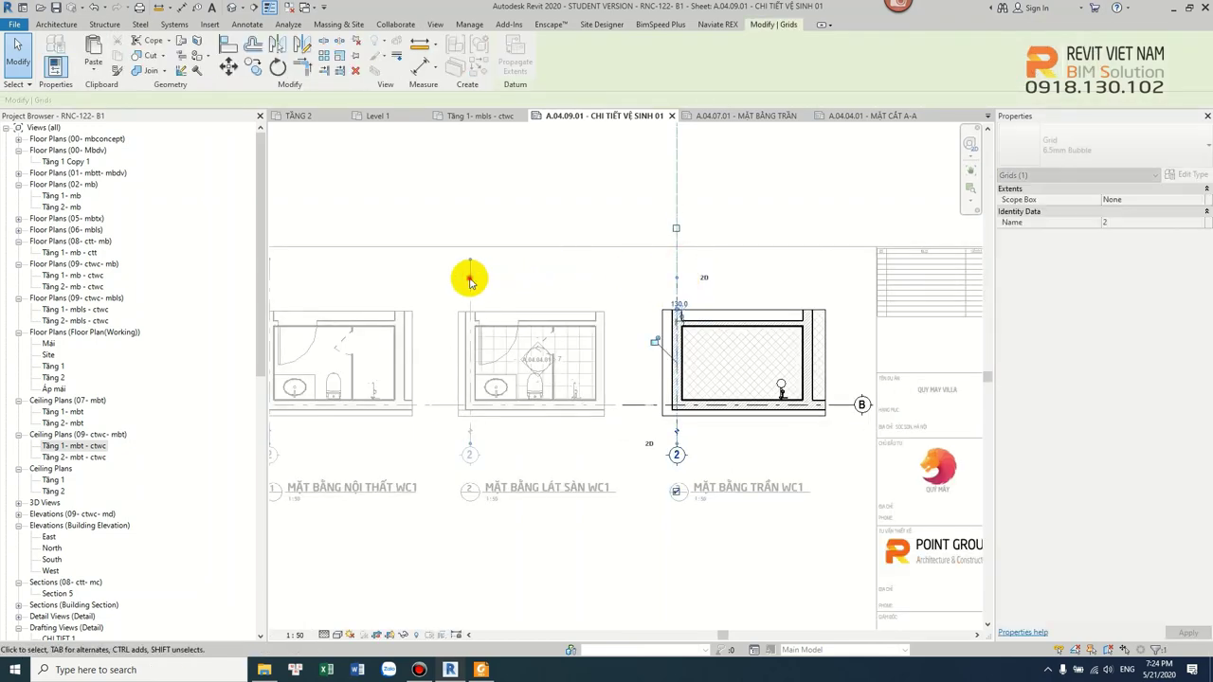
click(476, 275)
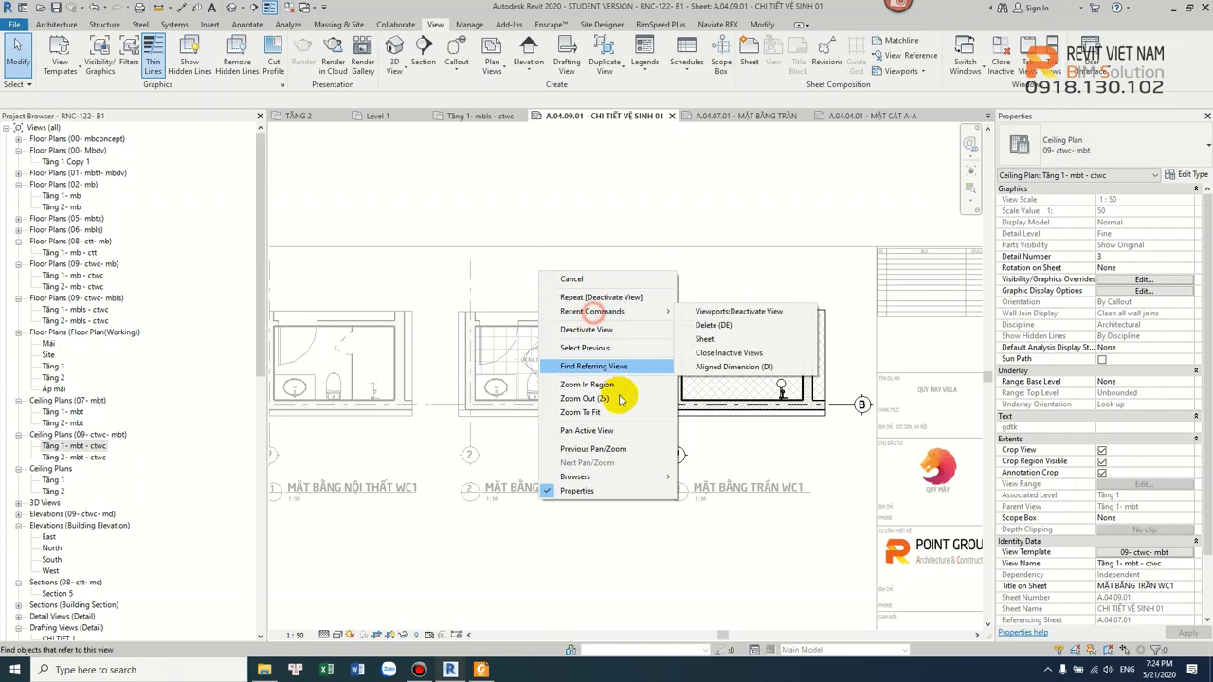
click(590, 332)
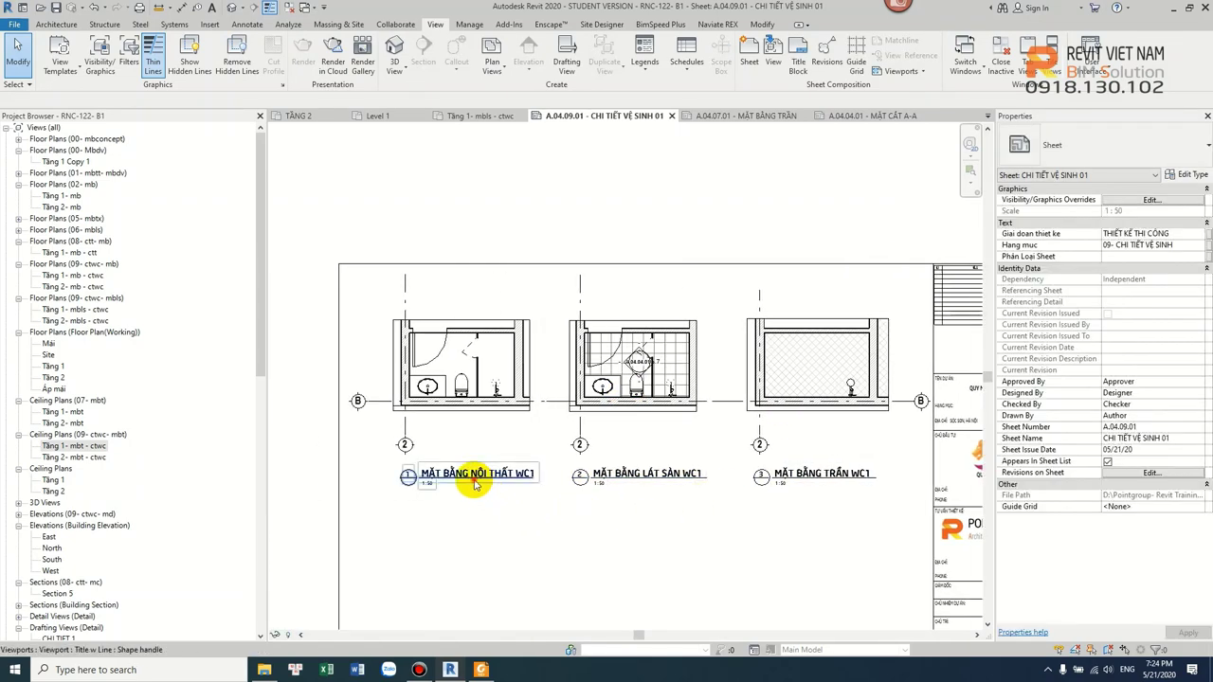
- Align the titles MẶT BẰNG NỘI THẤT WC1, MẶT BẰNG LÁT SÀN WC1 and MẶT BẰNG TRẦN WC1
click(433, 466)
drag(433, 466, 449, 471)
drag(617, 479, 631, 461)
click(787, 473)
drag(826, 473, 840, 464)
click(794, 506)
scroll(786, 506, down, 2)
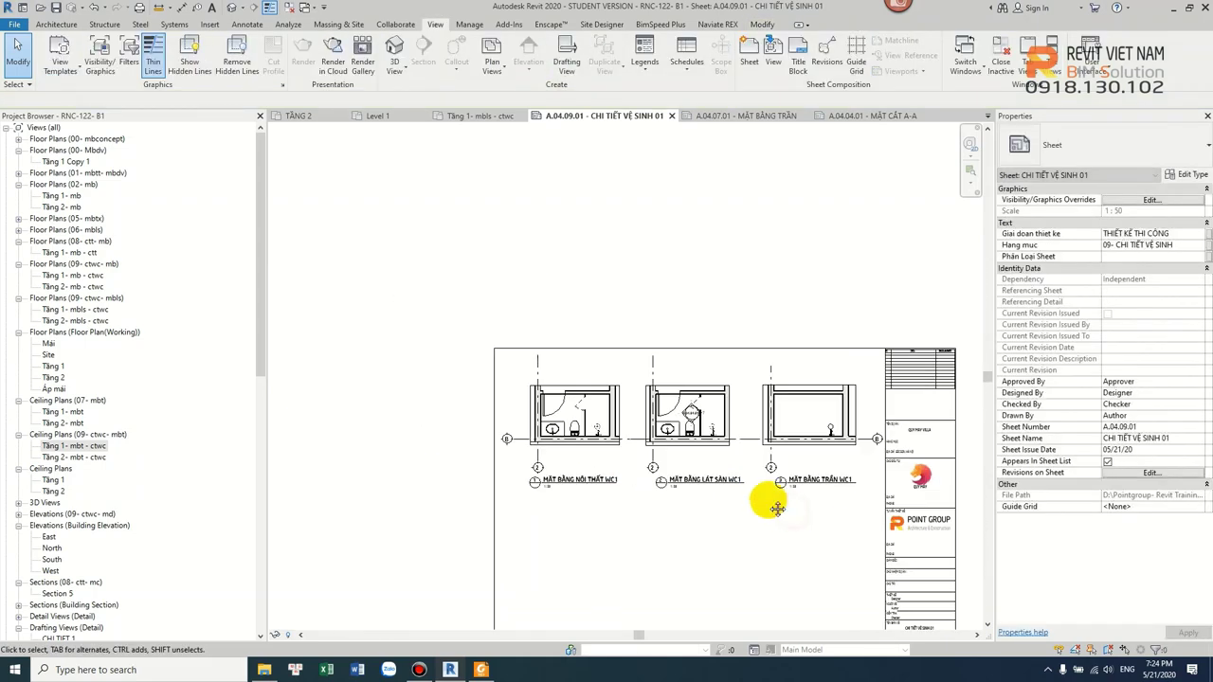
- Draw a horizontal detail line (DL) from the sheet's left border to the title block edge
key(d)
key(l)
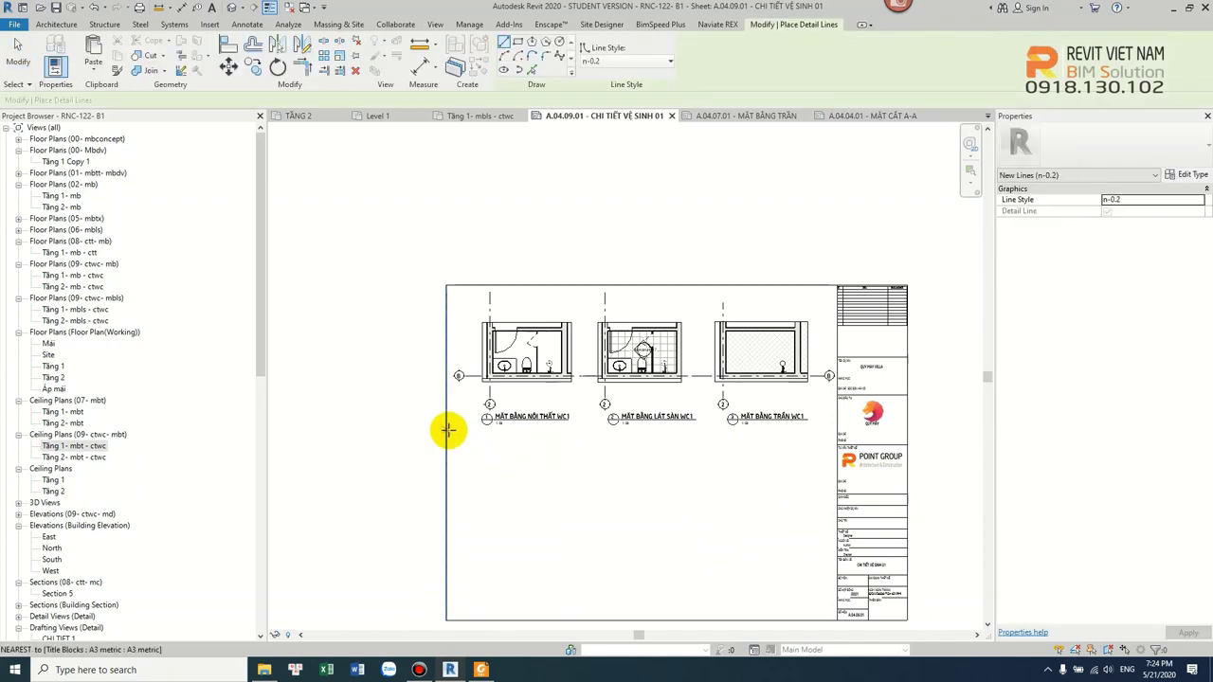
click(448, 430)
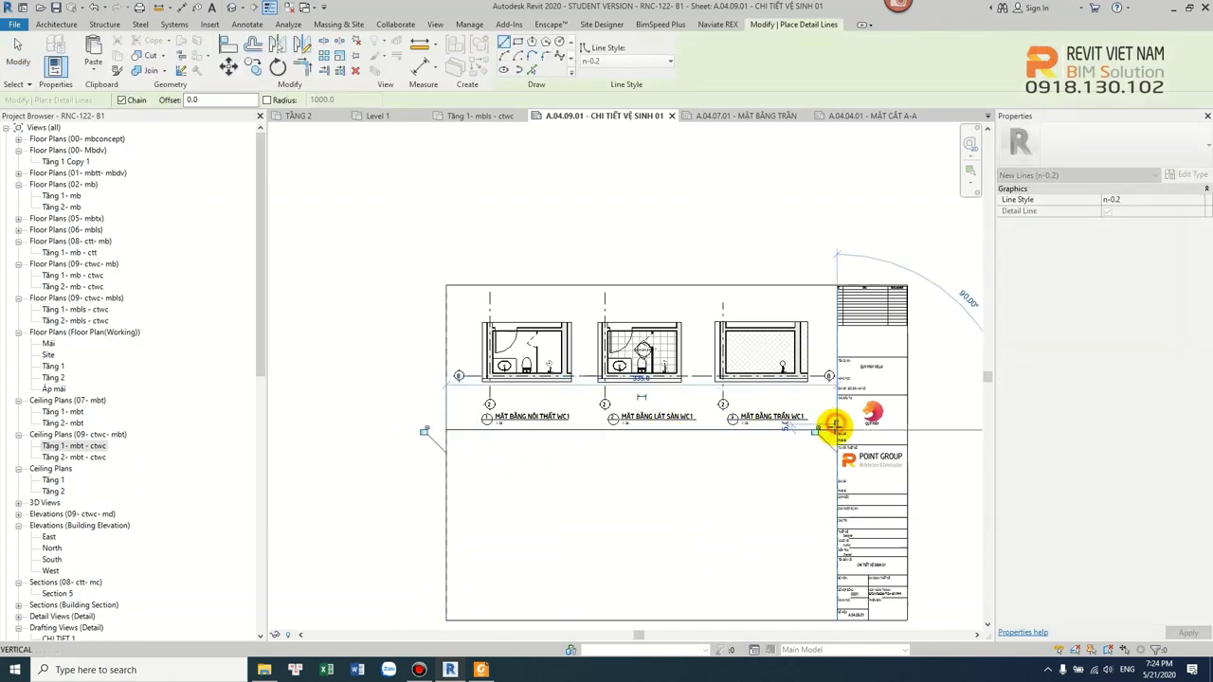
click(835, 429)
scroll(576, 306, up, 3)
key(Escape)
key(Escape)
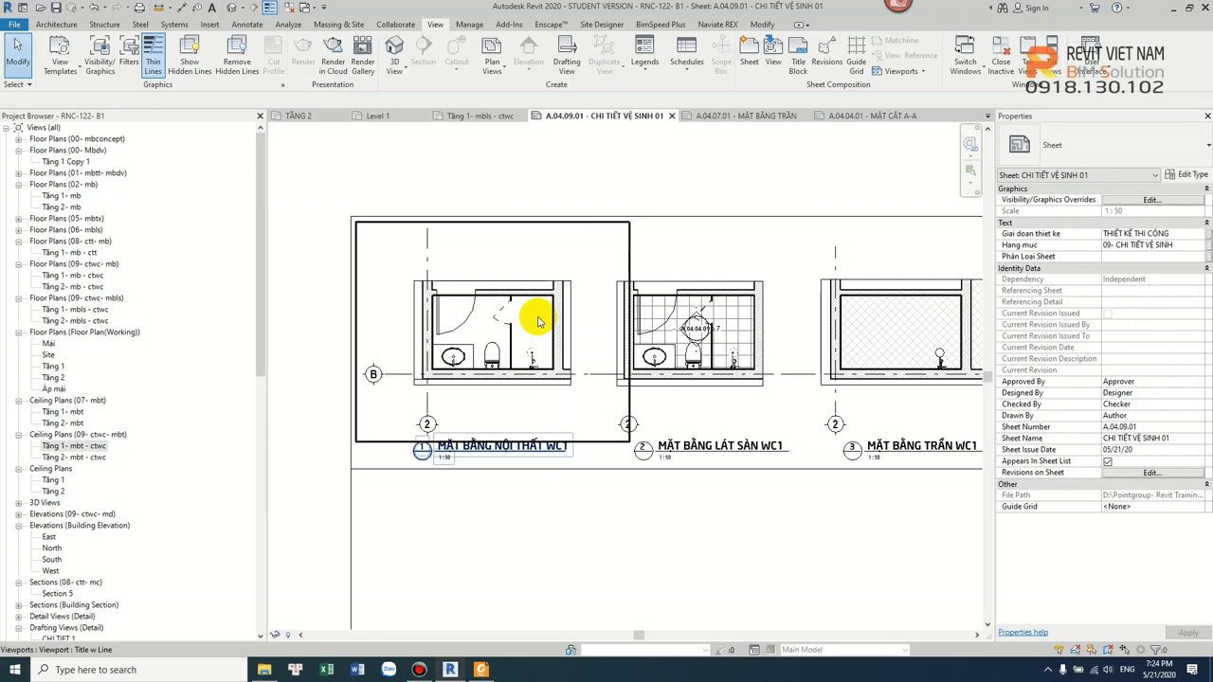
- Nudge the three WC1 plan viewports upward on the sheet
click(533, 344)
ctrl+click(699, 345)
ctrl+click(861, 337)
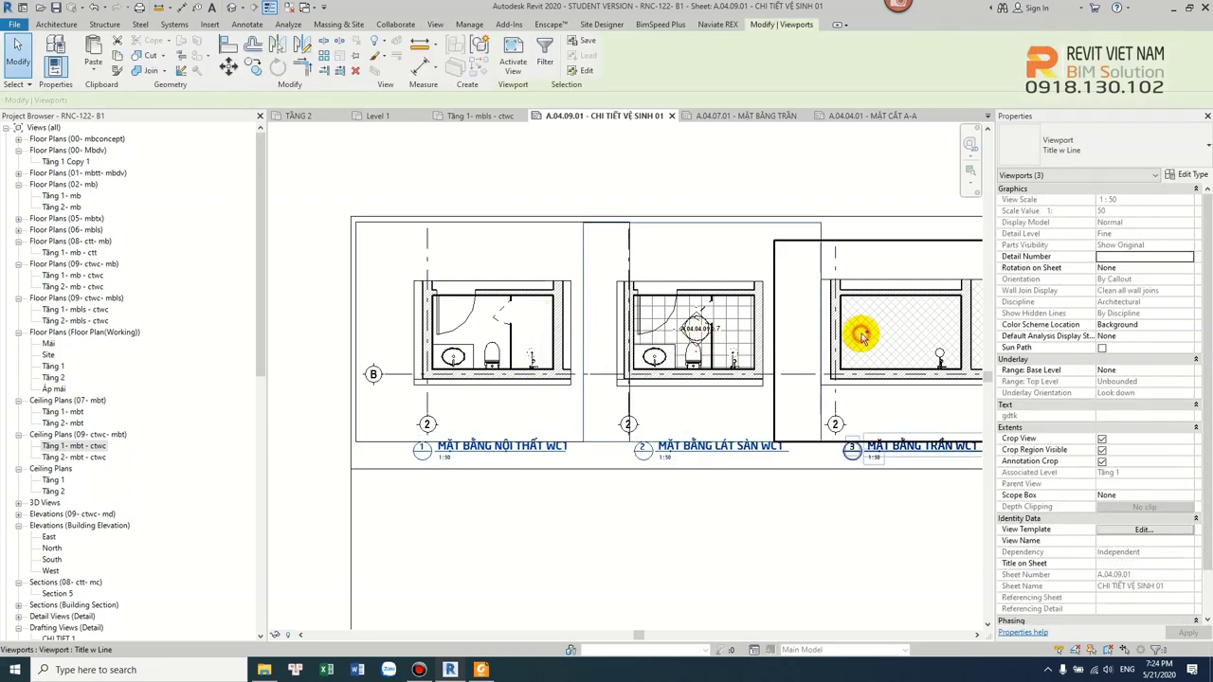
key(Up)
key(Up)
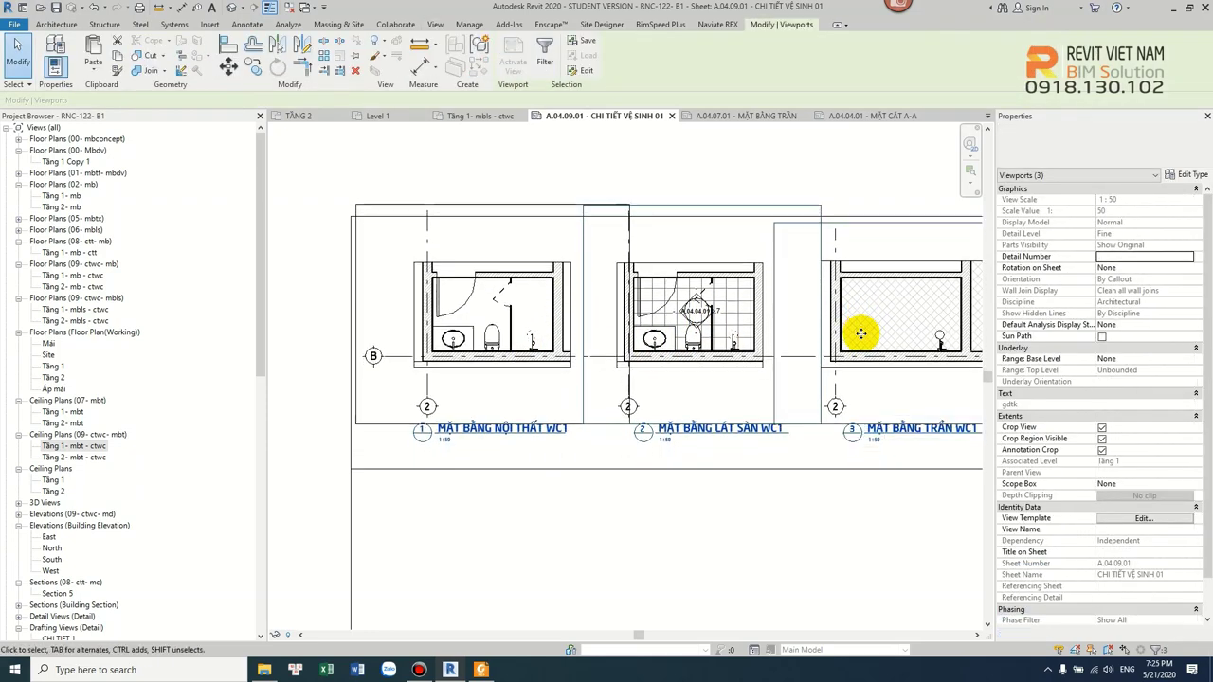
key(Up)
click(786, 496)
- Shorten grid 2's top end in the MẶT BẰNG NỘI THẤT WC1 viewport
double_click(461, 266)
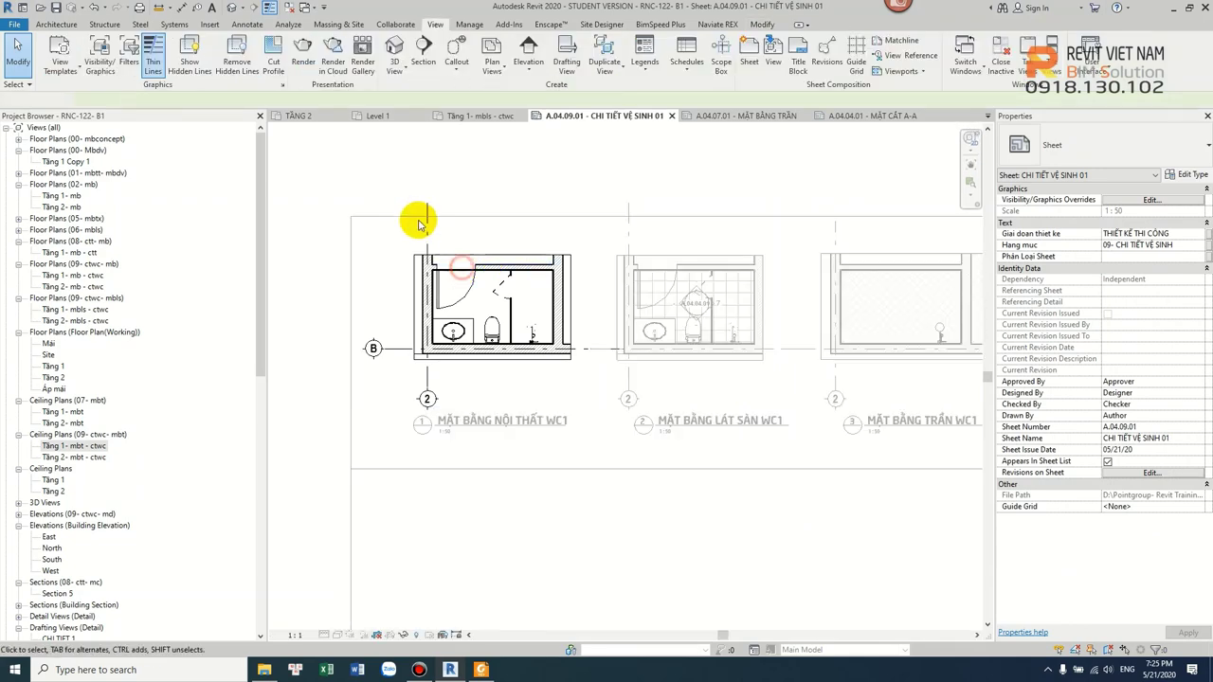
scroll(420, 224, up, 2)
click(433, 189)
drag(434, 189, 433, 236)
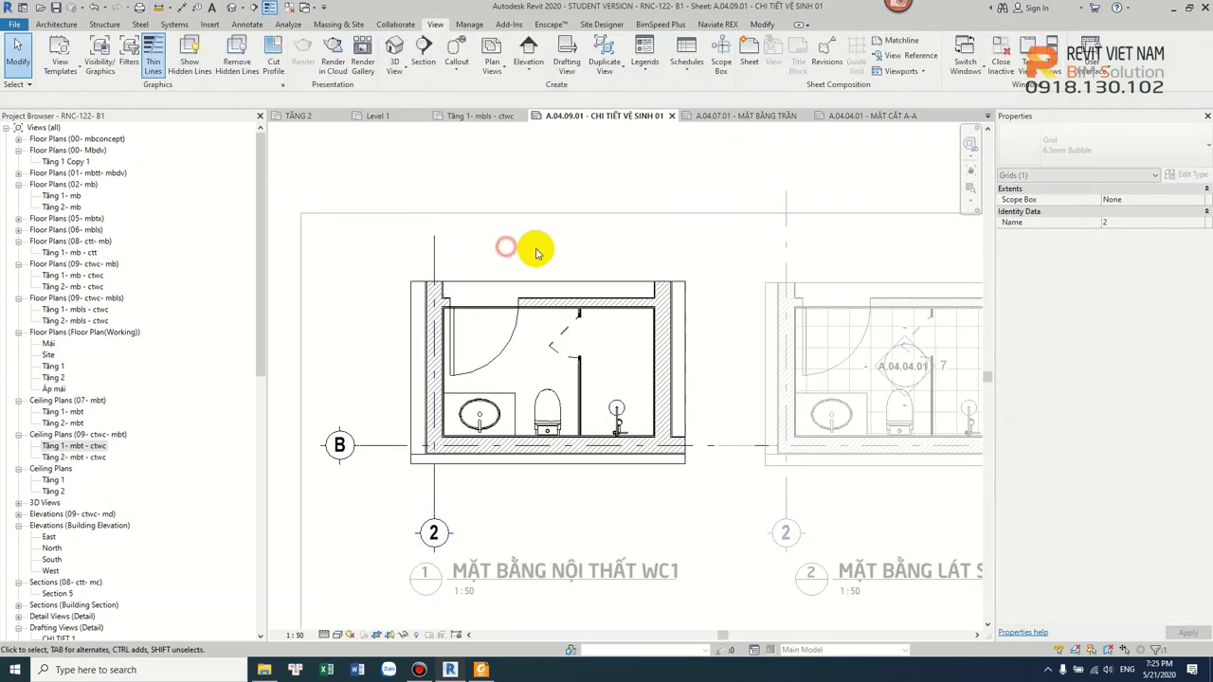
key(Escape)
scroll(341, 276, down, 2)
right_click(635, 182)
click(661, 253)
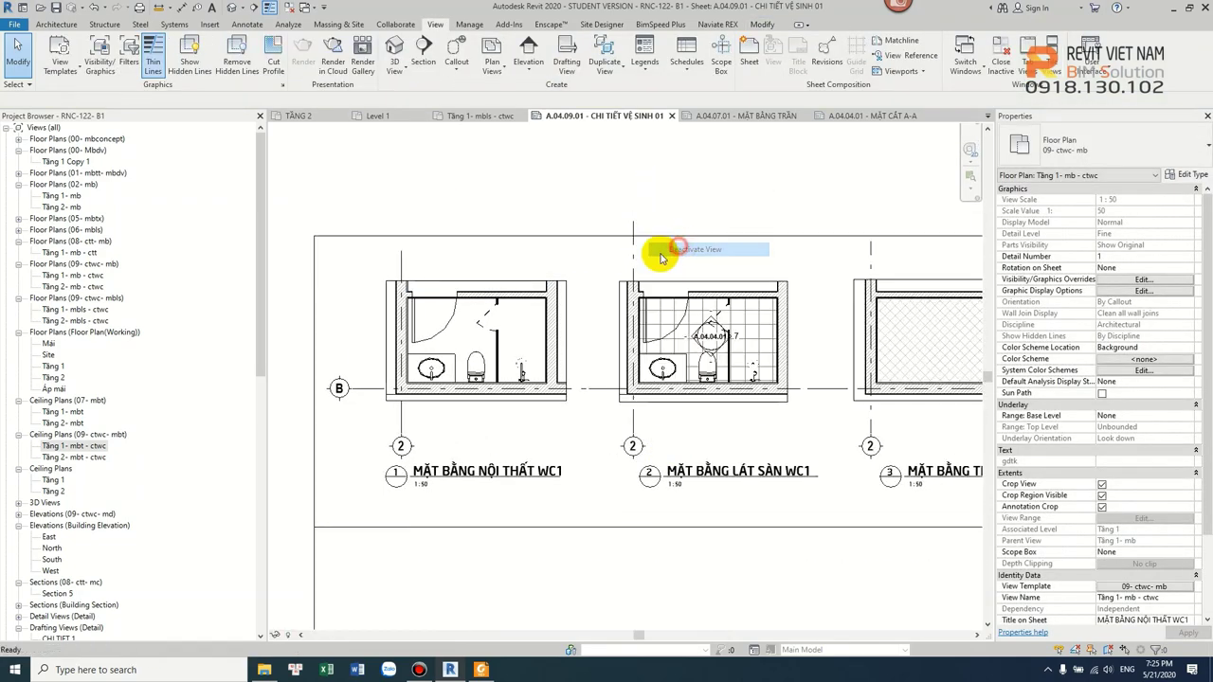
- Check grid 2 in the middle floor-finish plan viewport
double_click(630, 253)
click(633, 221)
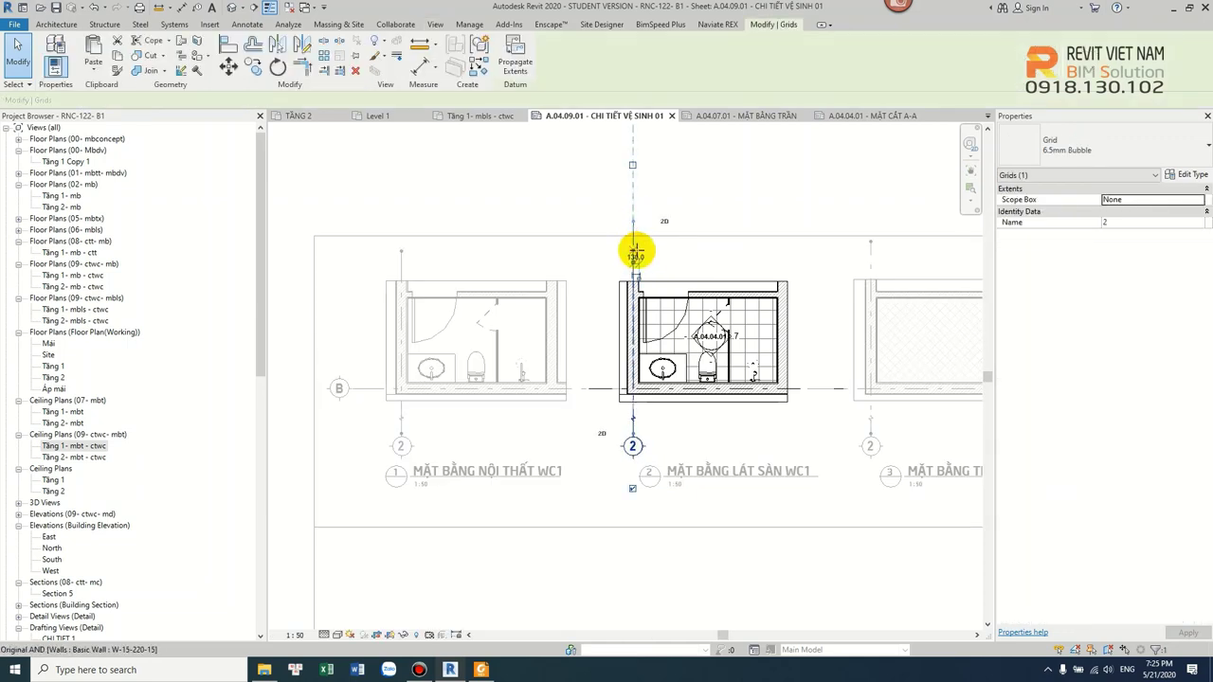
key(Escape)
scroll(623, 249, down, 3)
right_click(654, 195)
click(701, 258)
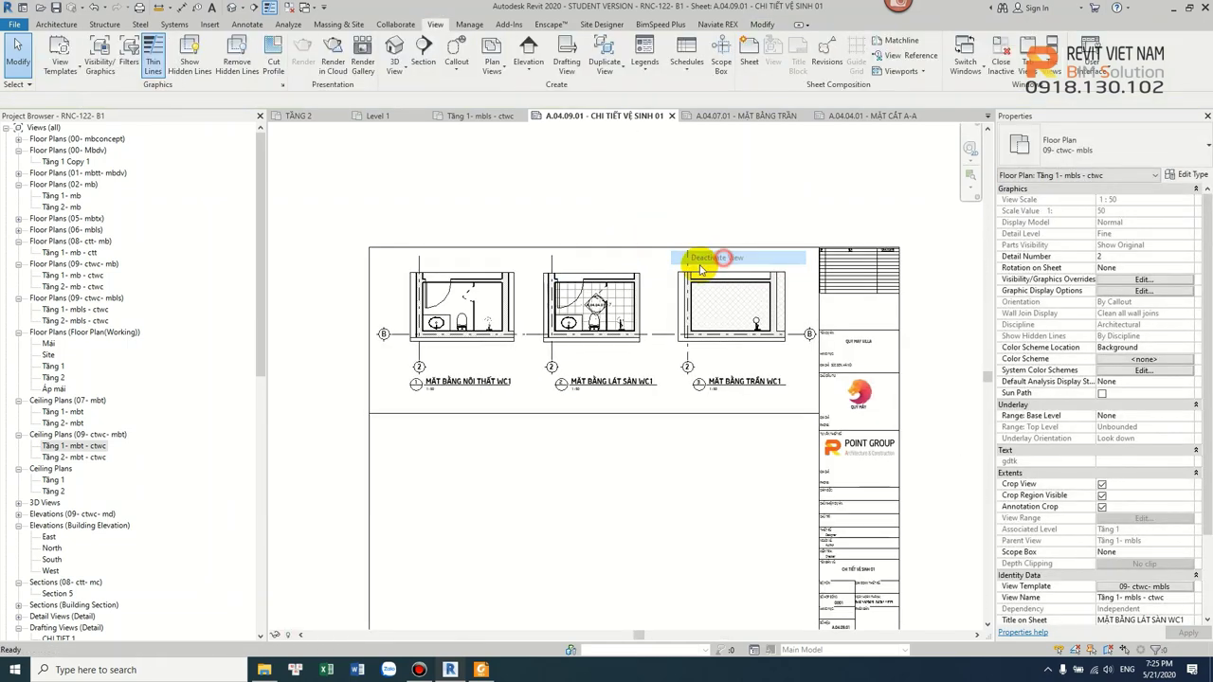
- Check grid 2 in the right ceiling plan viewport so it matches the others
scroll(702, 266, up, 3)
double_click(688, 251)
click(678, 243)
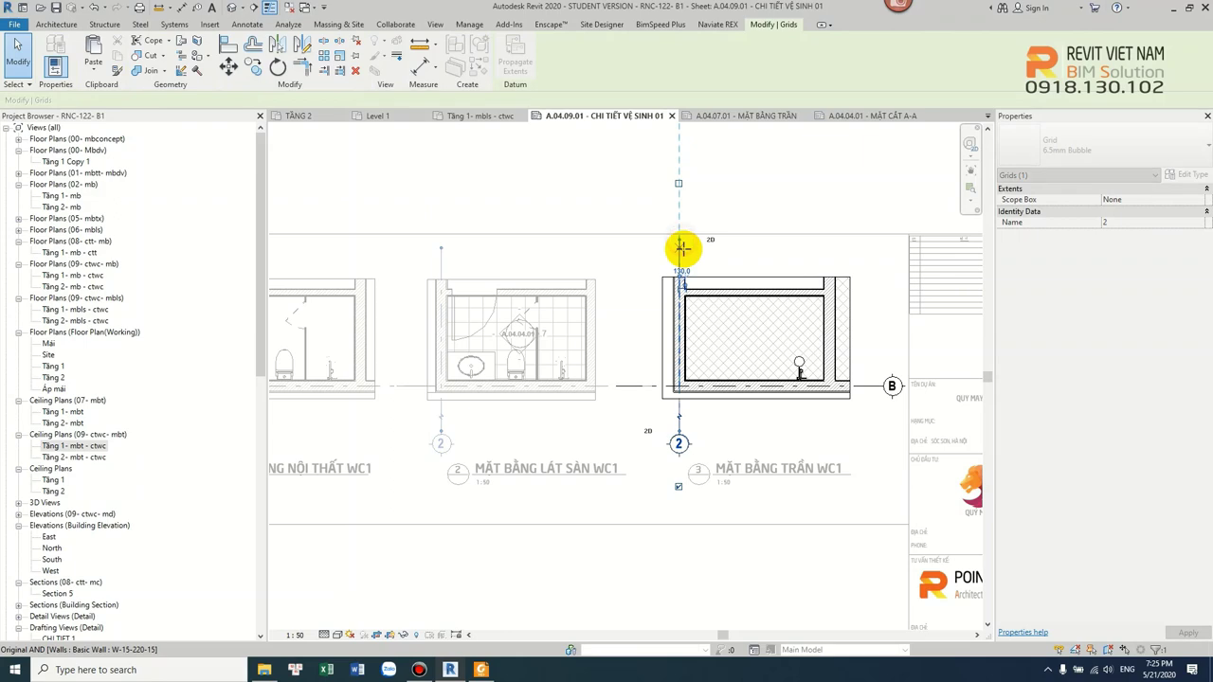
click(704, 203)
right_click(720, 195)
click(759, 252)
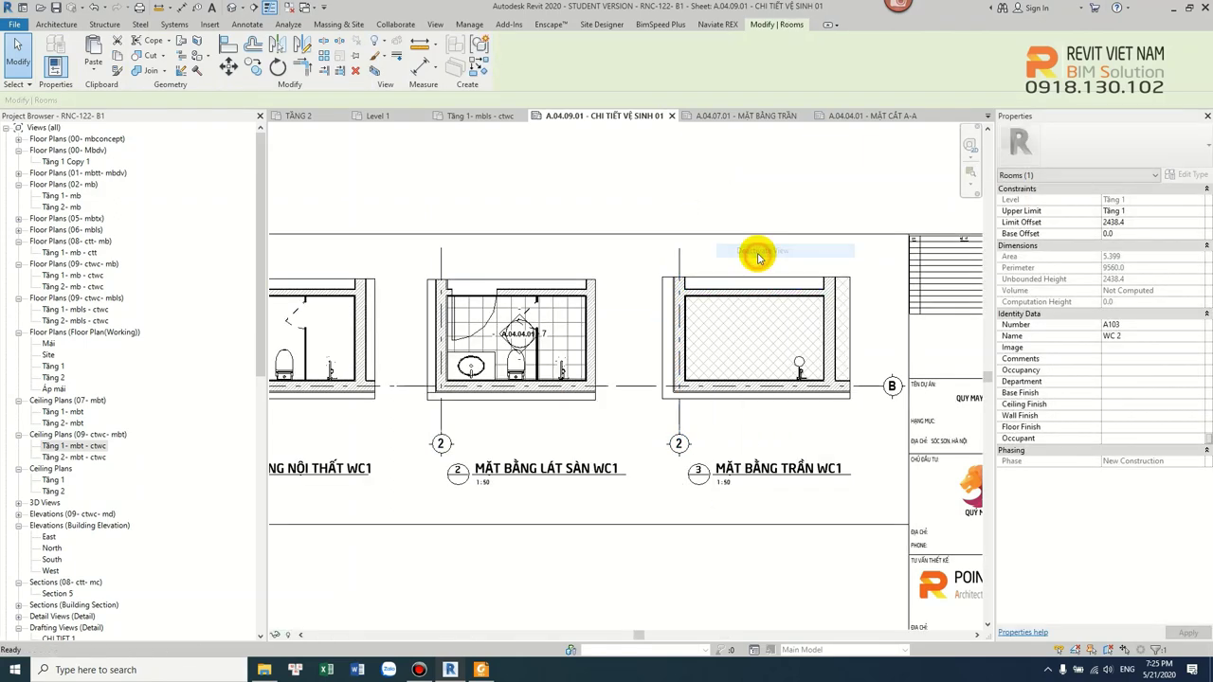
scroll(758, 258, down, 3)
scroll(617, 373, up, 3)
- Move the detail line upward so it sits beneath the viewport titles
click(639, 370)
drag(672, 369, 672, 348)
click(669, 395)
scroll(669, 396, down, 2)
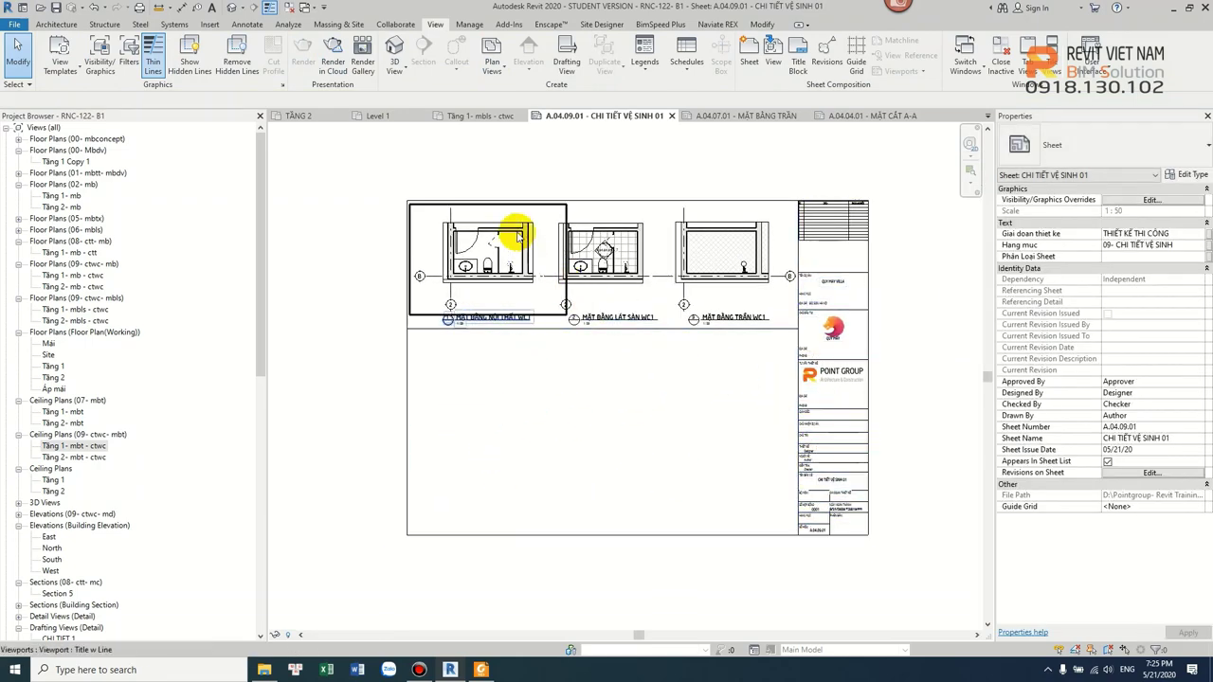
scroll(507, 238, up, 2)
scroll(528, 320, up, 1)
scroll(531, 379, up, 1)
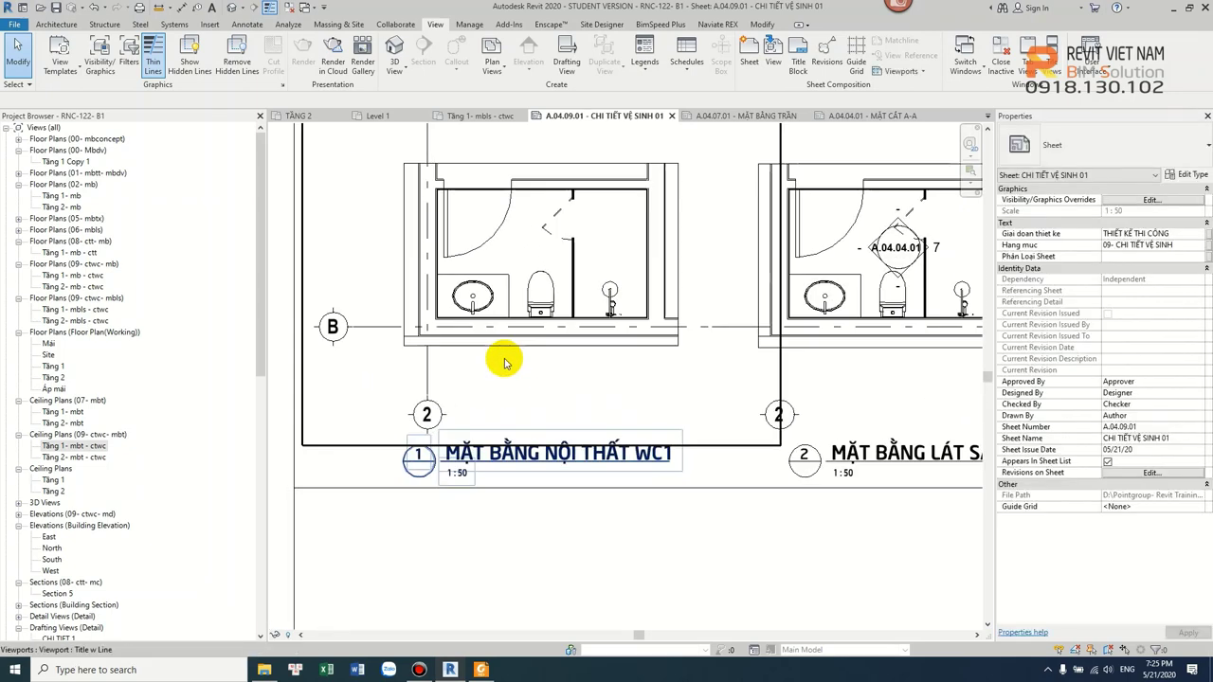
- In the WC1 interior plan viewport, start an aligned dimension (DI) at the left outer wall face
double_click(507, 369)
scroll(479, 379, up, 1)
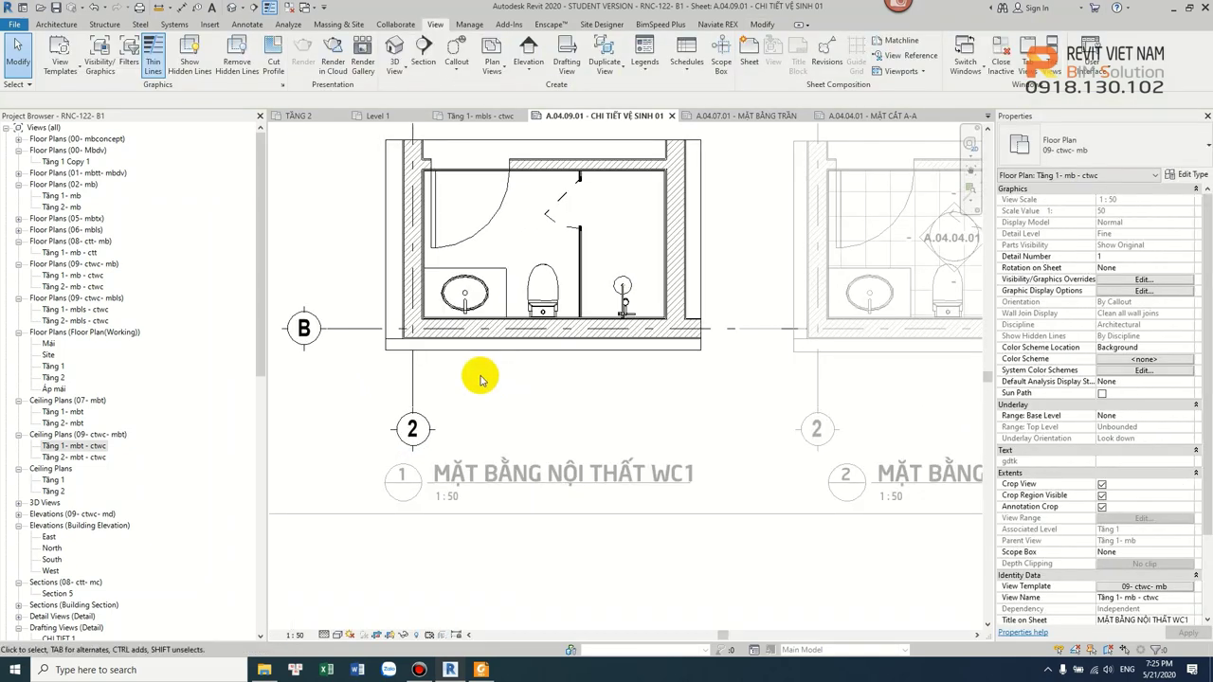
key(d)
key(i)
scroll(412, 257, up, 1)
scroll(411, 285, up, 2)
scroll(415, 302, up, 1)
scroll(384, 325, up, 1)
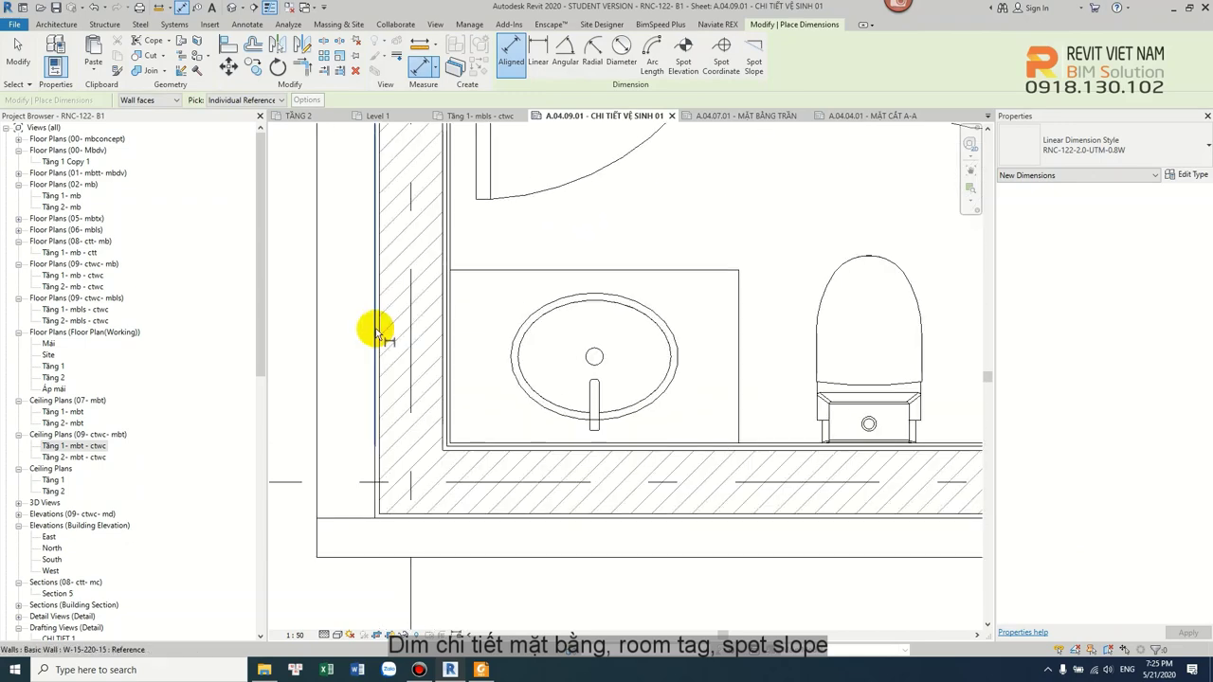
click(376, 329)
- Add the right wall faces and left wall line, placing the 135 / 2930 / 260 string below
scroll(487, 349, down, 3)
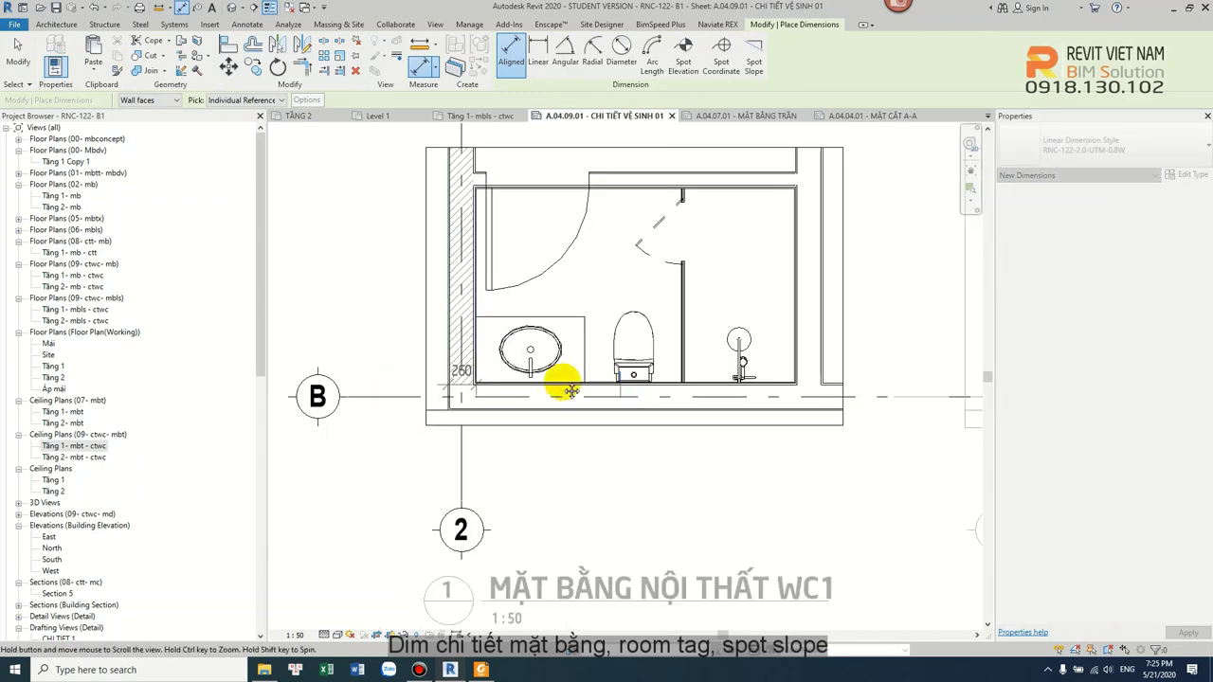
scroll(691, 352, up, 2)
scroll(682, 353, up, 1)
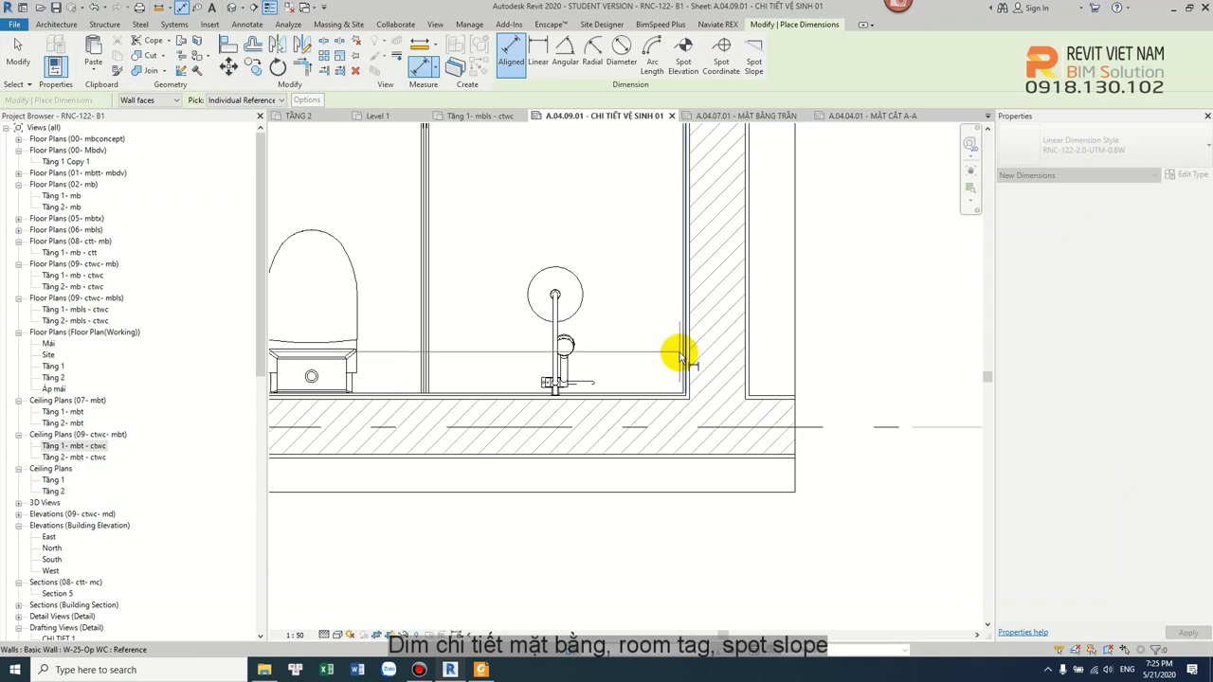
click(679, 356)
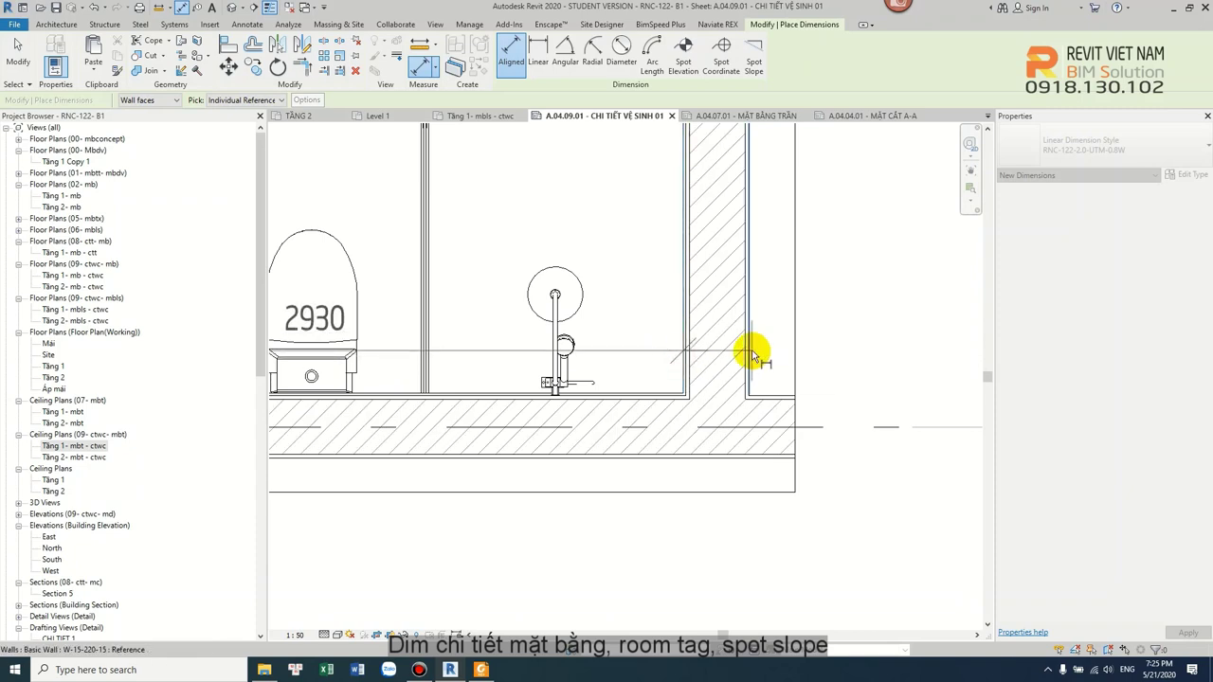
click(752, 356)
scroll(740, 351, down, 3)
scroll(715, 327, up, 1)
scroll(701, 346, up, 1)
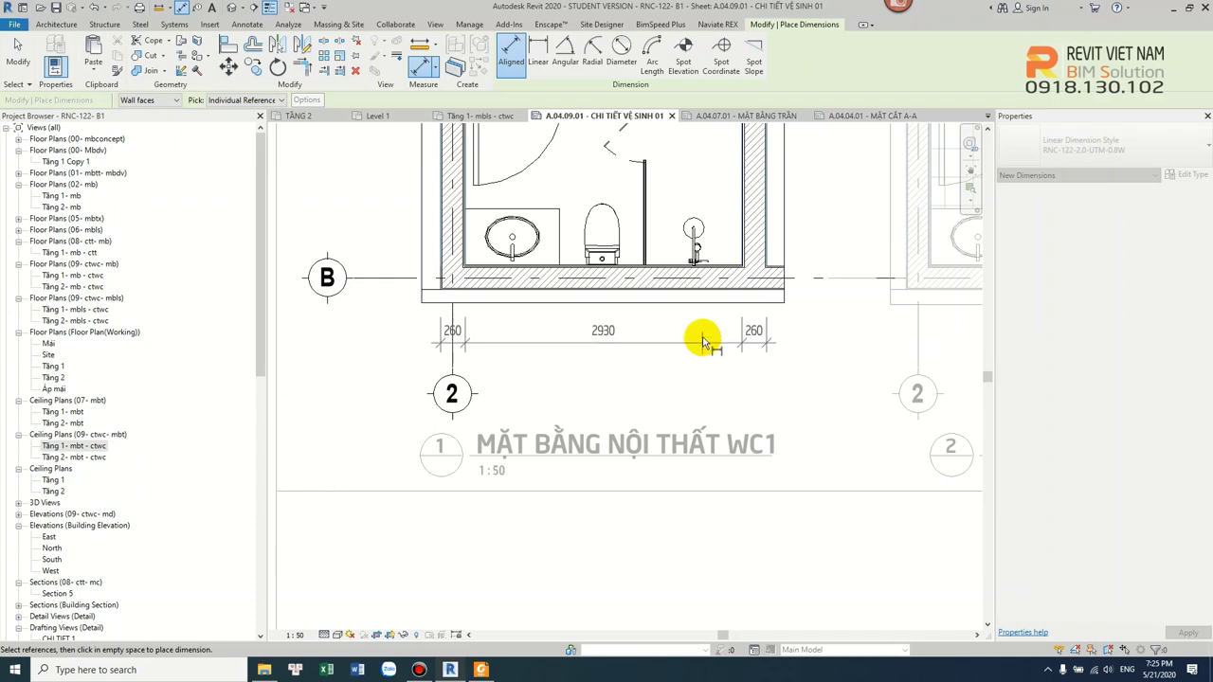
scroll(664, 284, up, 3)
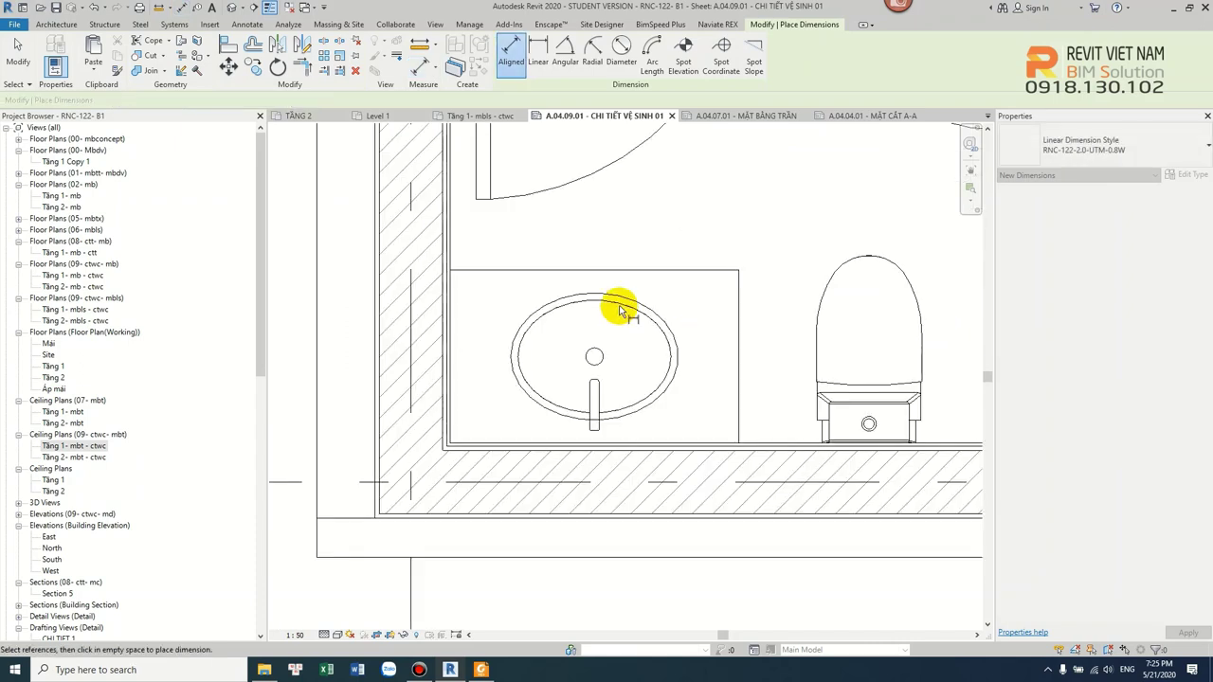
scroll(461, 382, up, 1)
scroll(449, 382, up, 2)
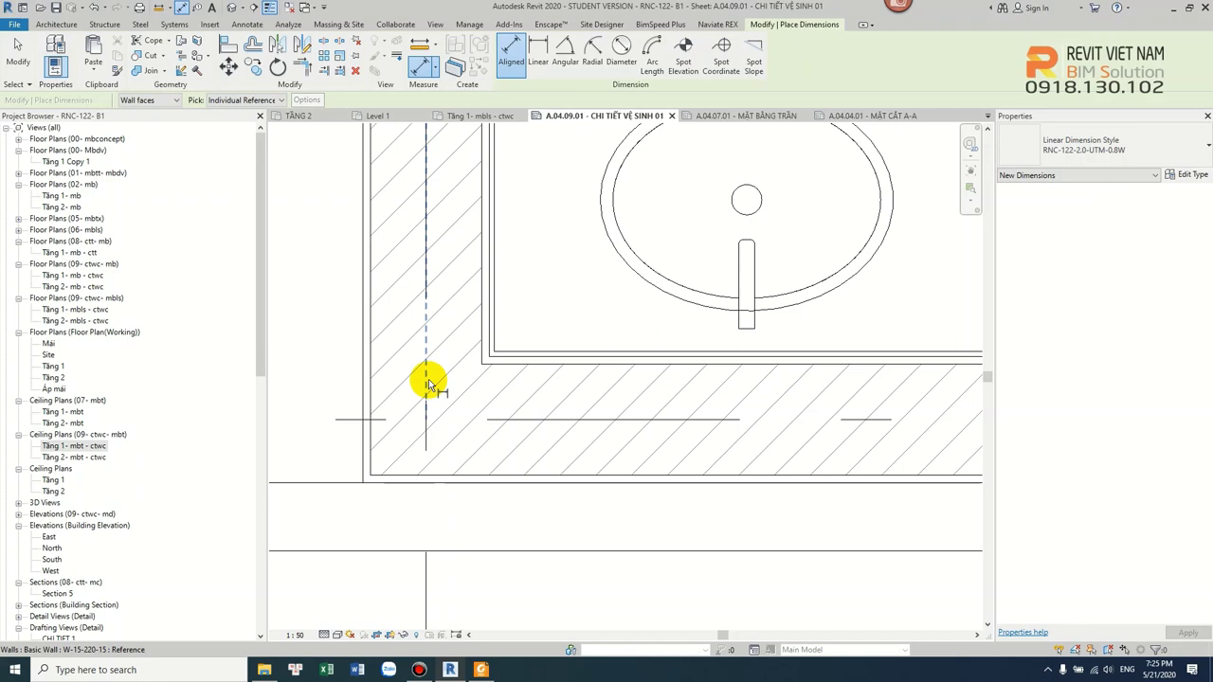
click(426, 379)
scroll(502, 341, down, 2)
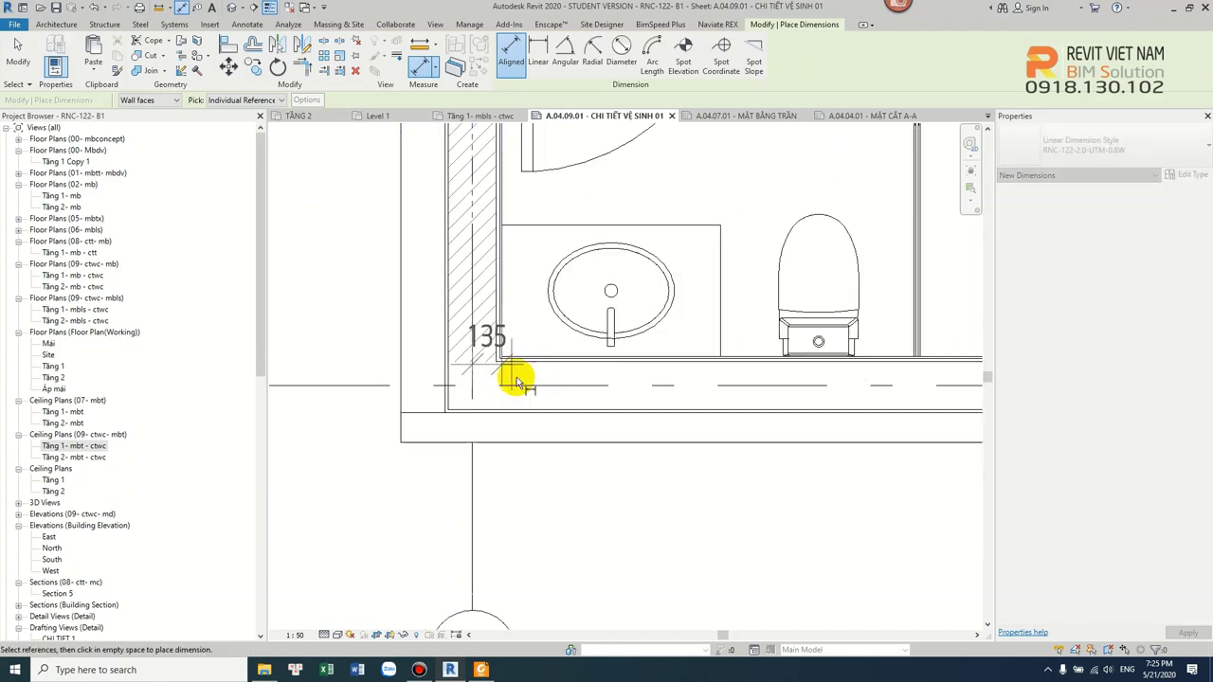
scroll(512, 332, down, 2)
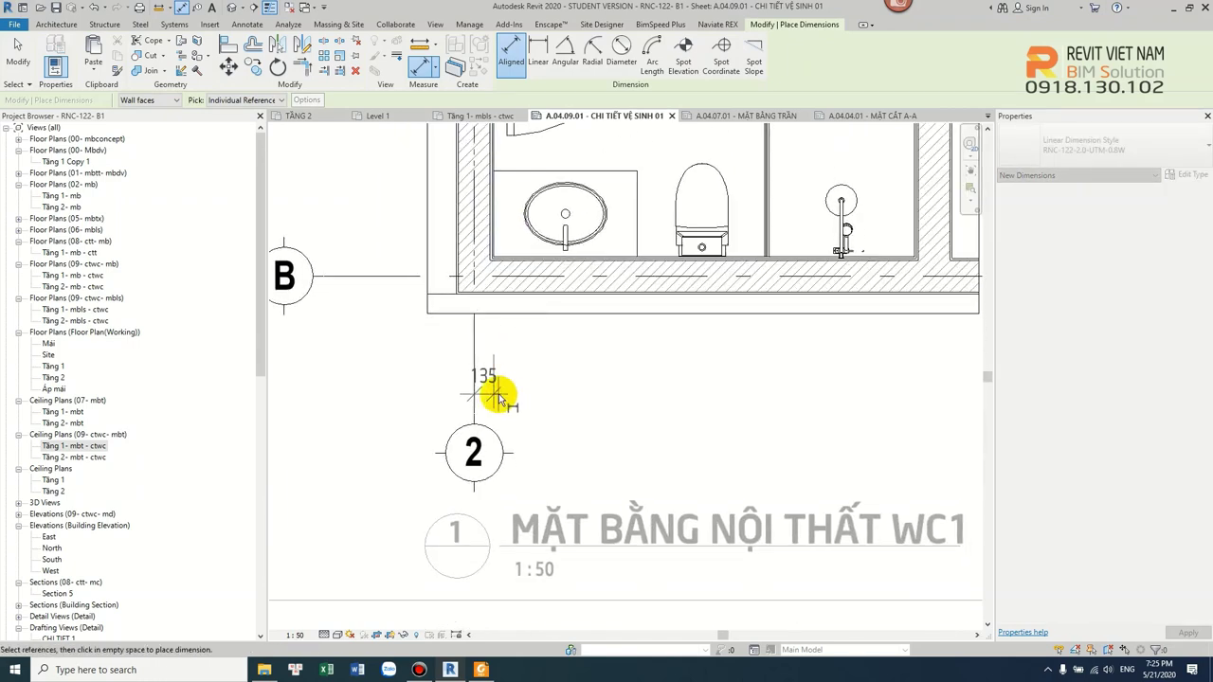
scroll(512, 379, up, 2)
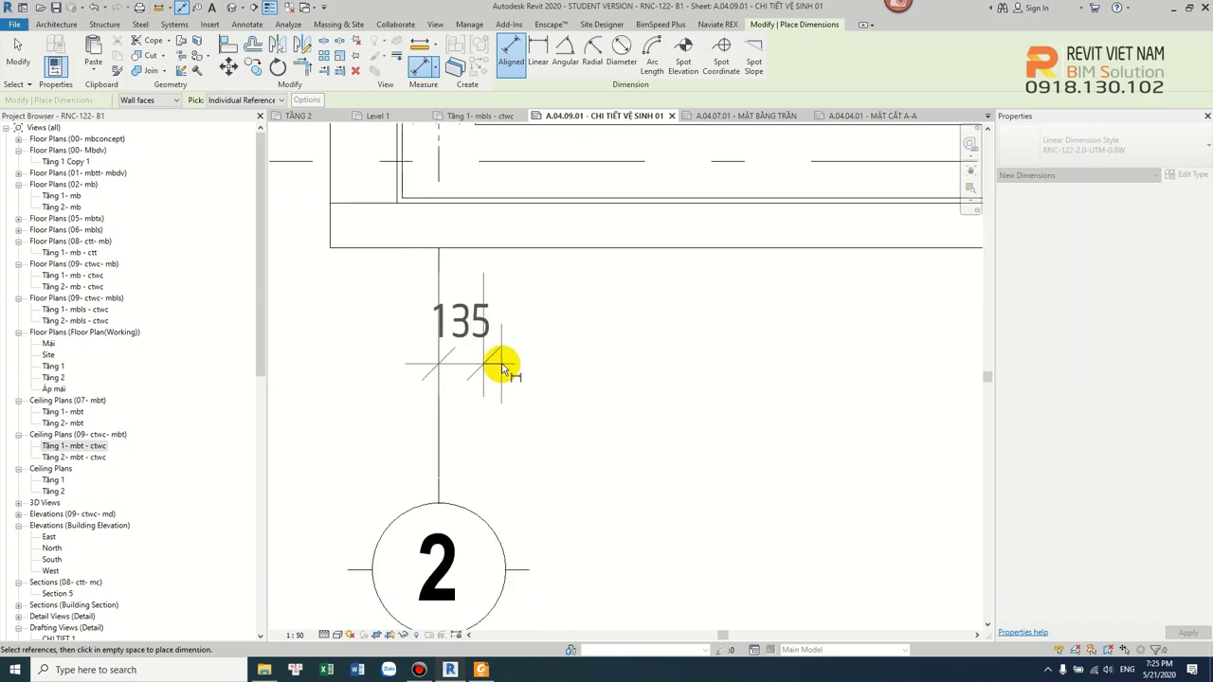
scroll(515, 373, down, 3)
scroll(682, 331, up, 2)
scroll(713, 296, up, 2)
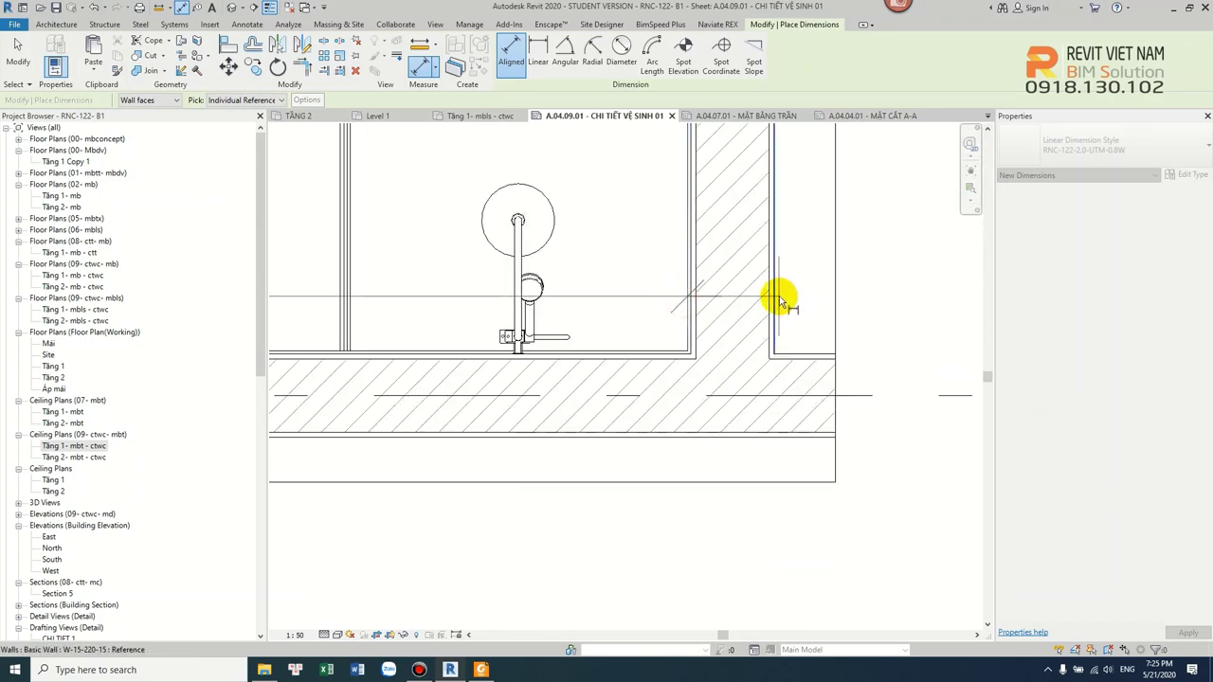
scroll(777, 298, down, 2)
scroll(718, 339, down, 2)
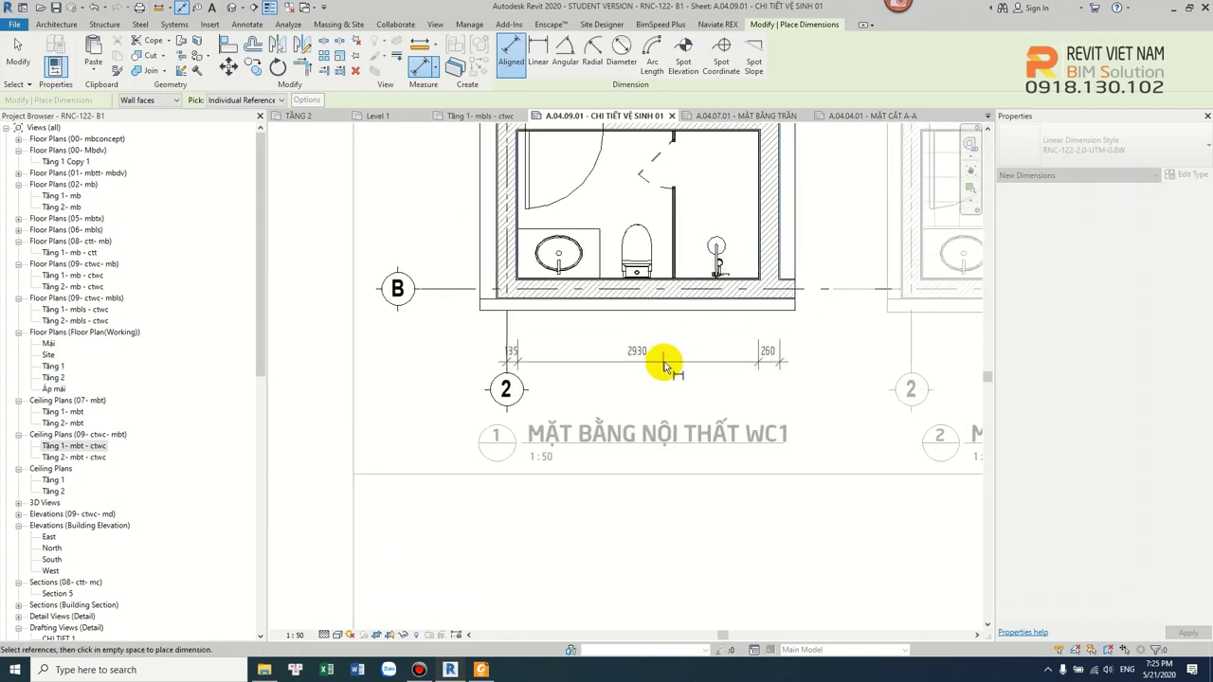
click(670, 365)
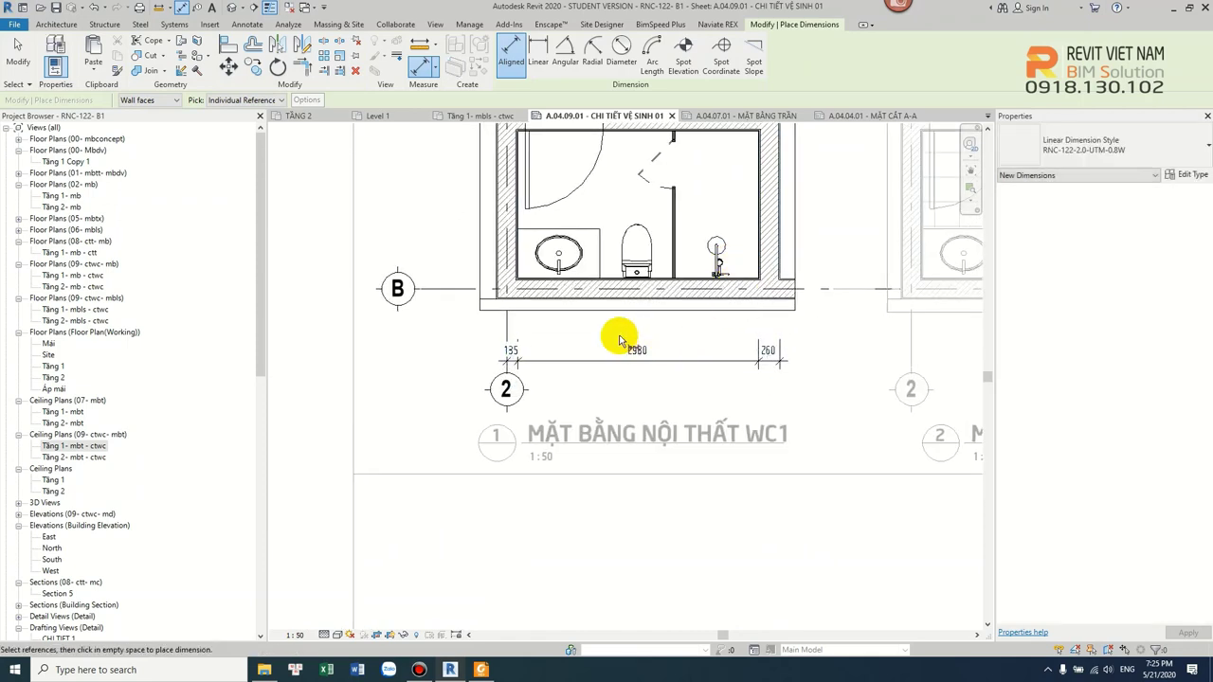
- Dimension from the left wall through toilet and shower centres to the right wall: 500 / 950 / 970 / 510
scroll(568, 317, up, 2)
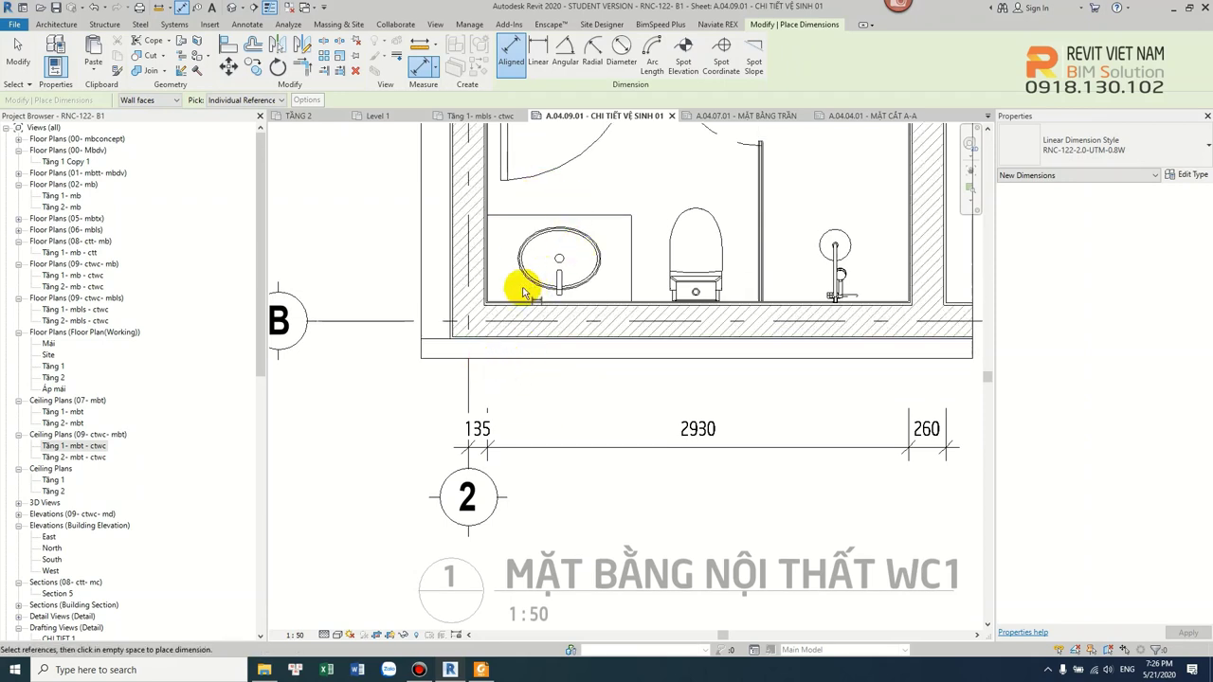
scroll(523, 291, up, 2)
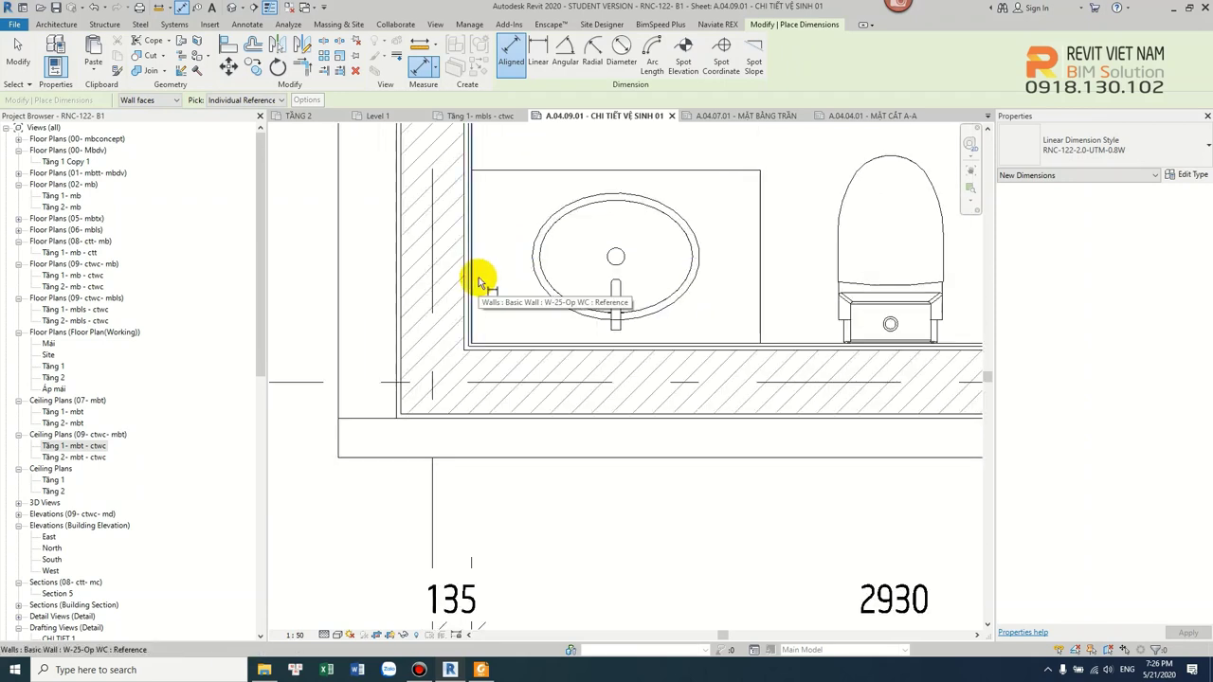
click(479, 283)
scroll(626, 282, down, 2)
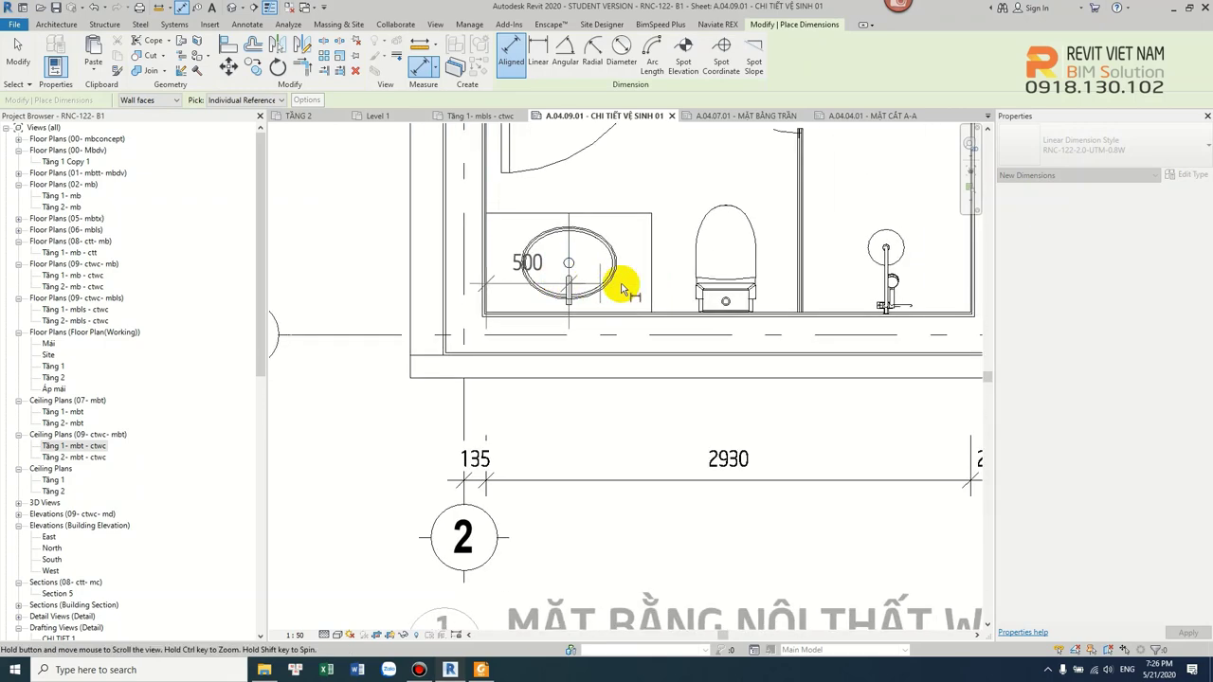
click(728, 292)
middle_drag(892, 296, 764, 290)
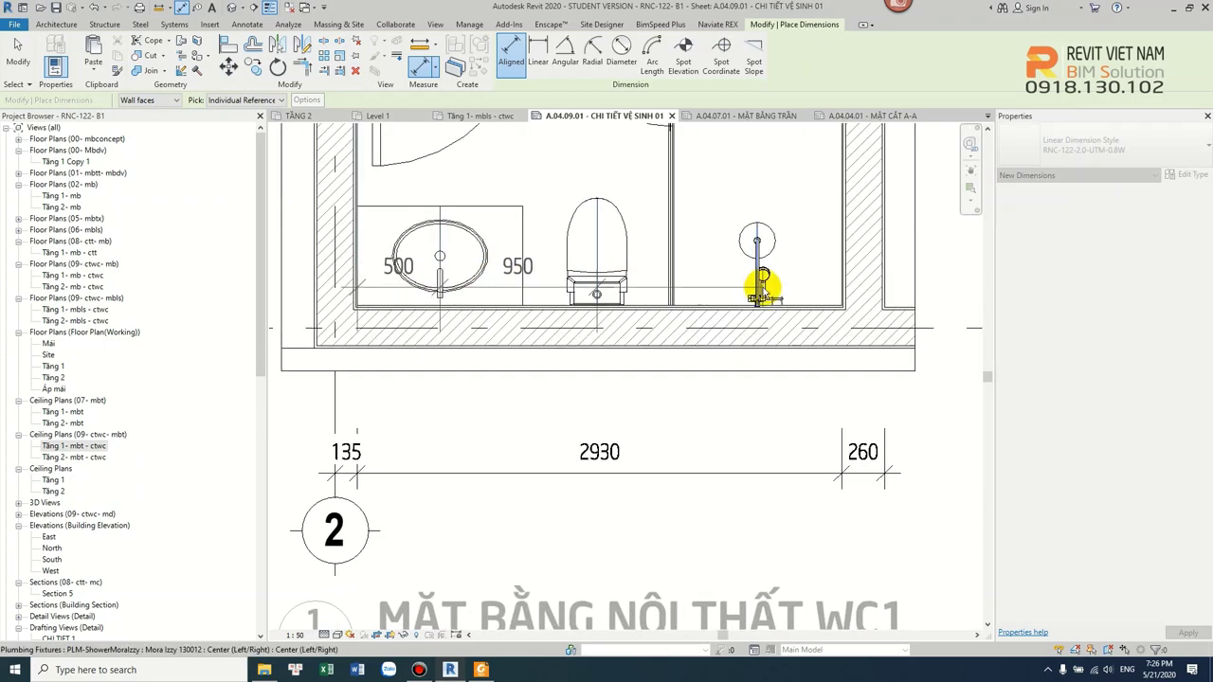
click(758, 290)
scroll(841, 294, up, 3)
click(846, 291)
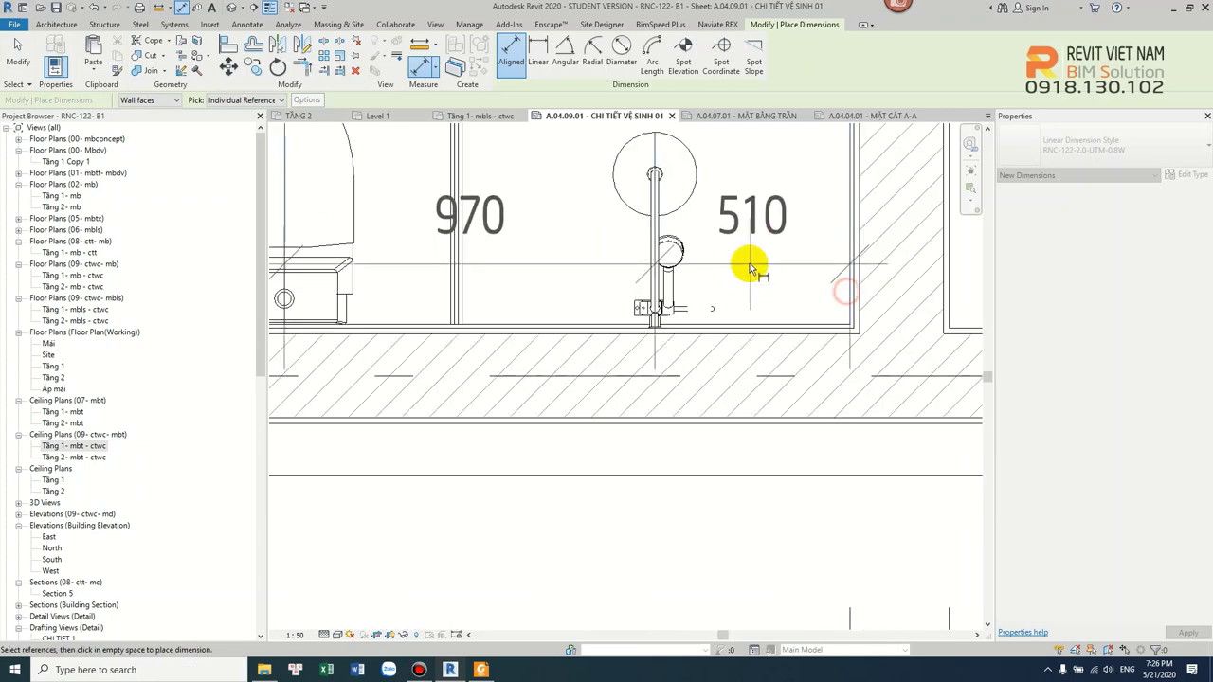
scroll(749, 270, down, 3)
middle_drag(717, 347, 713, 379)
click(713, 381)
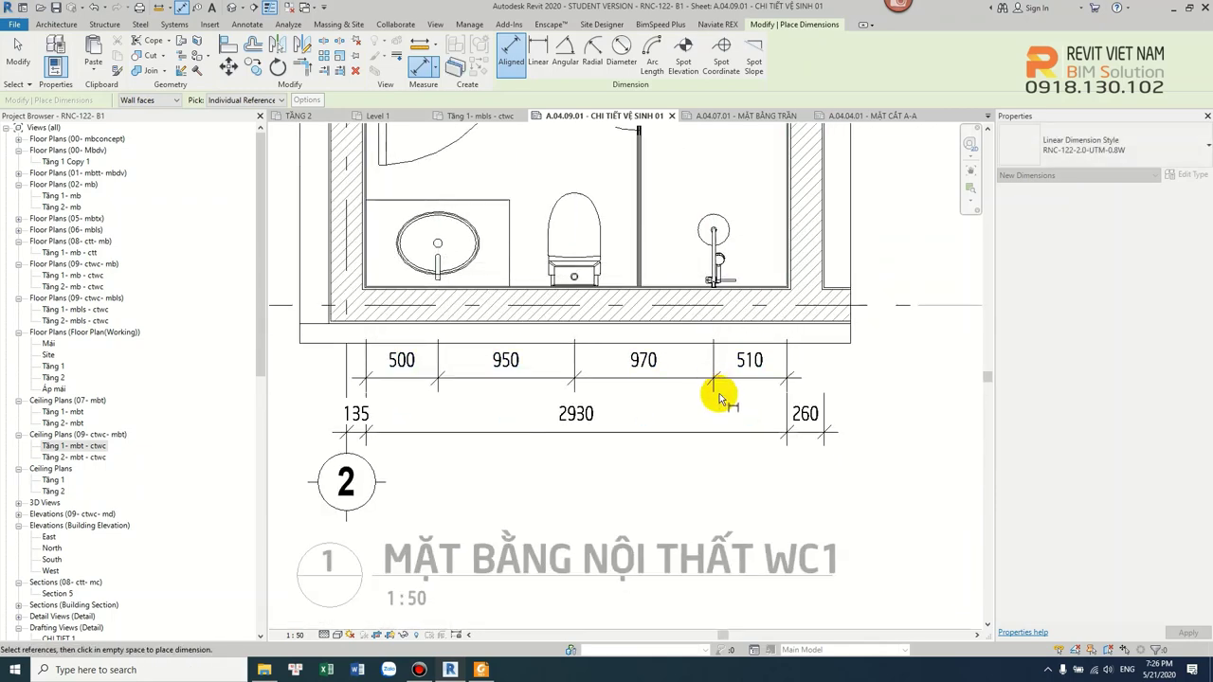
scroll(717, 392, down, 2)
scroll(721, 392, up, 2)
key(Escape)
- Reactivate the WC1 interior plan viewport and restart the aligned dimension tool
click(556, 355)
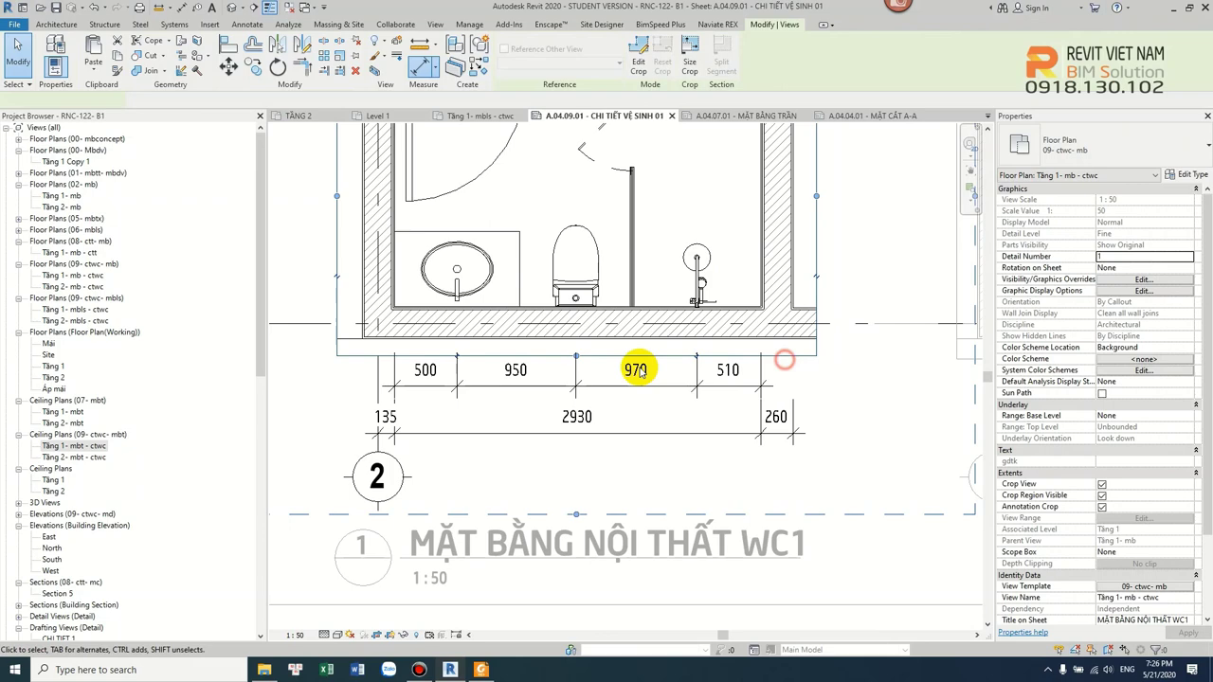
scroll(569, 360, up, 2)
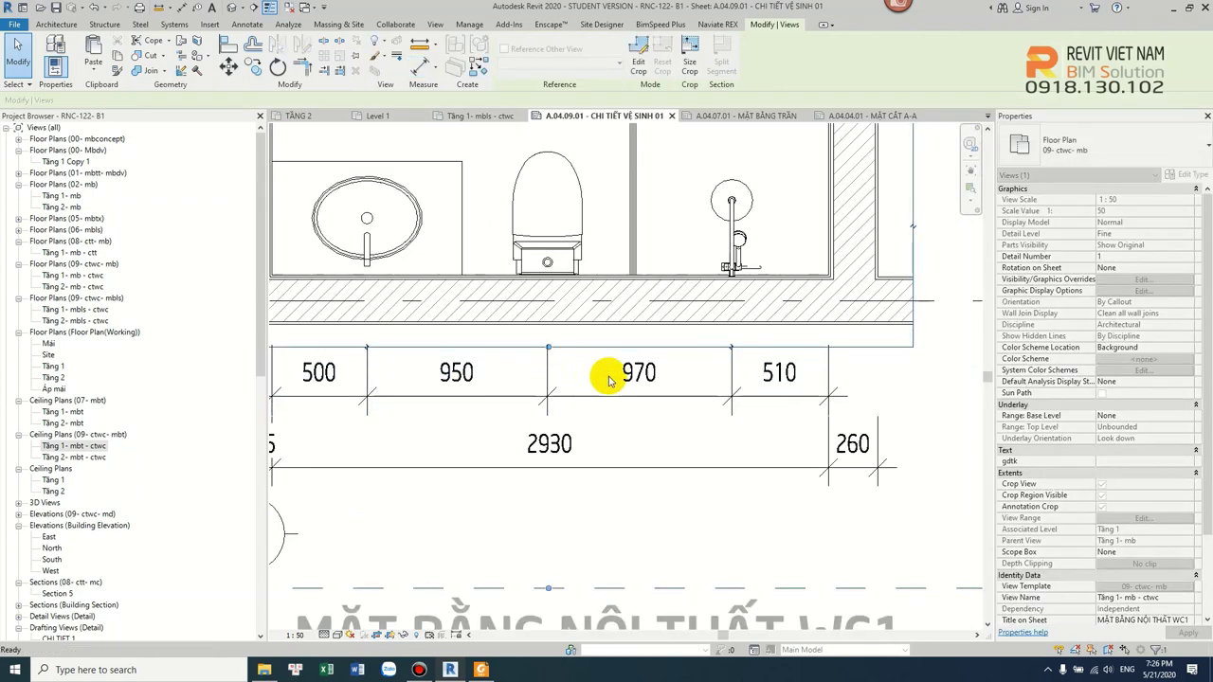
scroll(601, 379, down, 2)
double_click(617, 389)
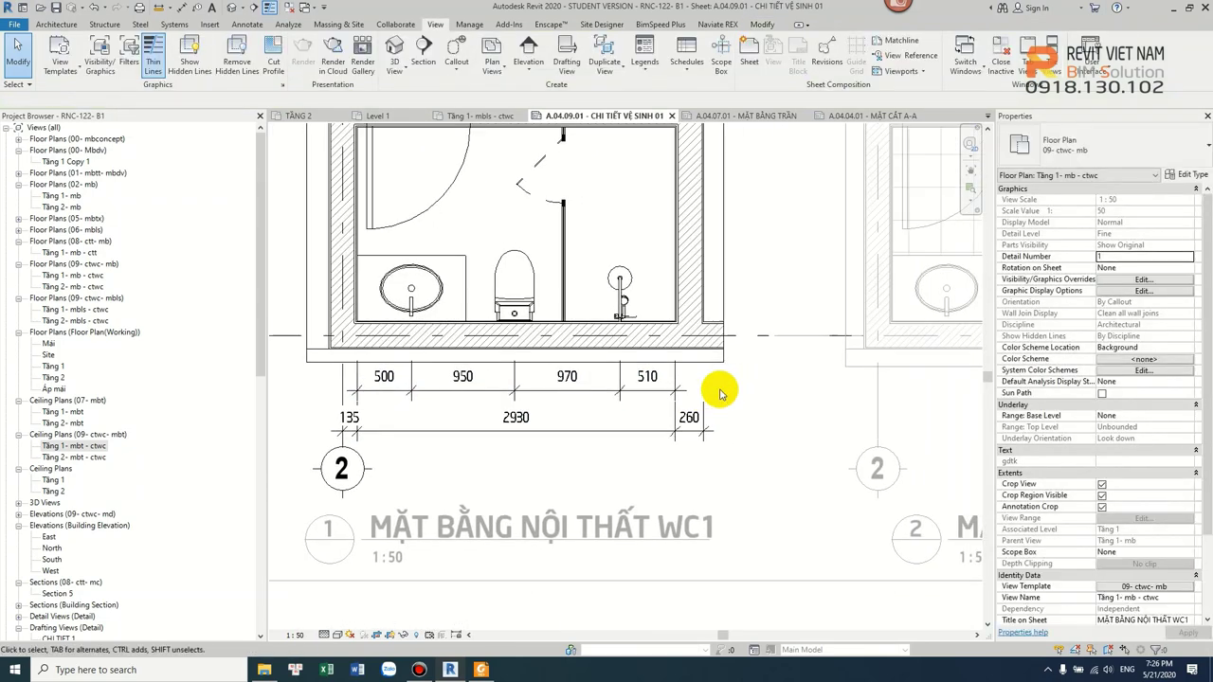
key(i)
scroll(575, 326, down, 1)
scroll(520, 465, up, 3)
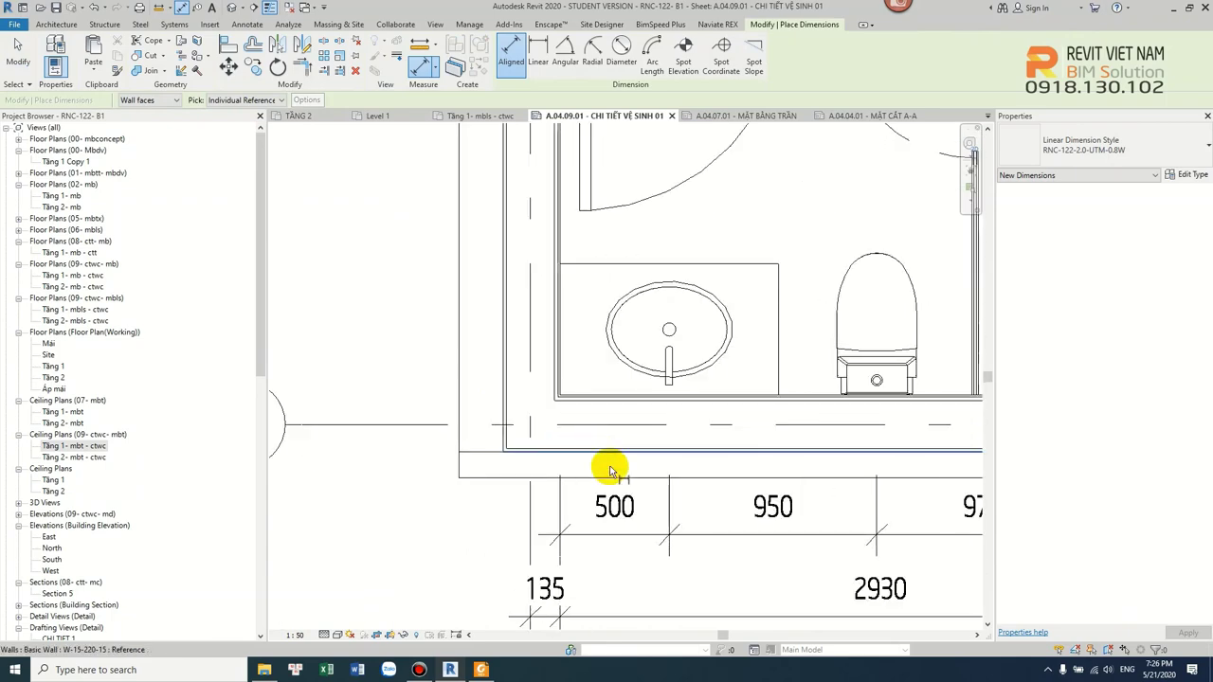
- Frame the whole WC and start a vertical dimension at the bottom right wall face
scroll(480, 306, down, 3)
scroll(511, 412, up, 1)
scroll(522, 236, up, 3)
scroll(851, 302, down, 2)
scroll(669, 243, up, 1)
scroll(503, 503, up, 3)
scroll(502, 502, up, 1)
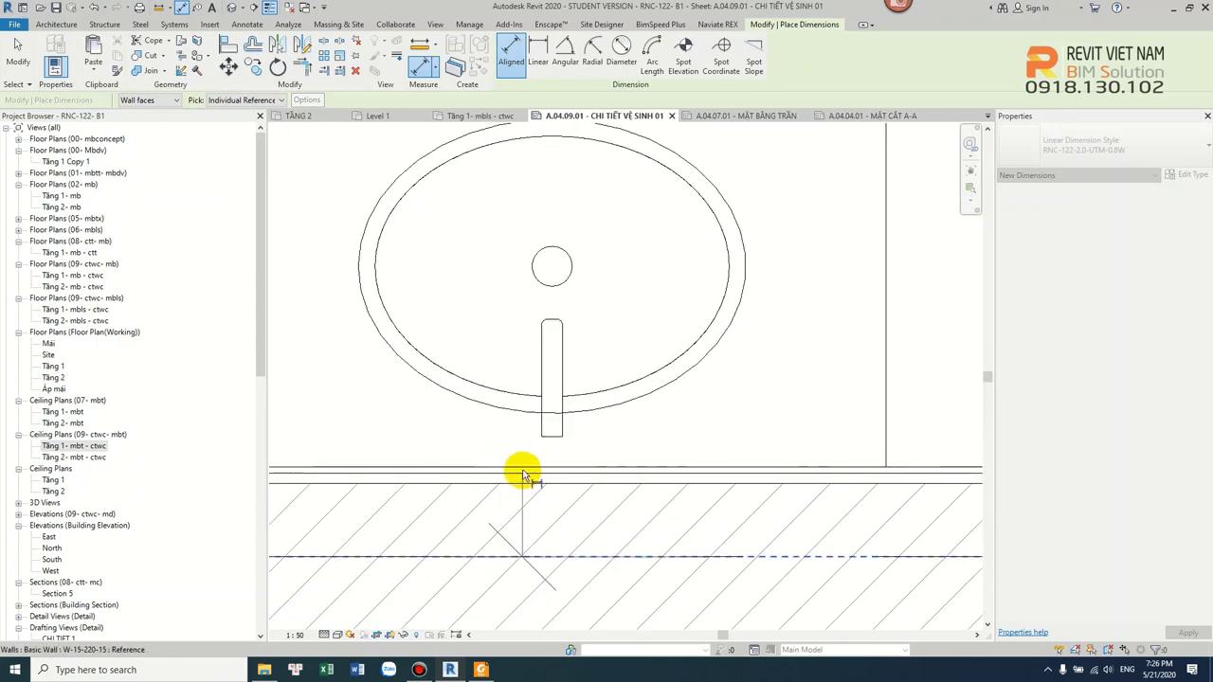
scroll(512, 467, down, 3)
scroll(496, 319, down, 1)
scroll(634, 271, up, 3)
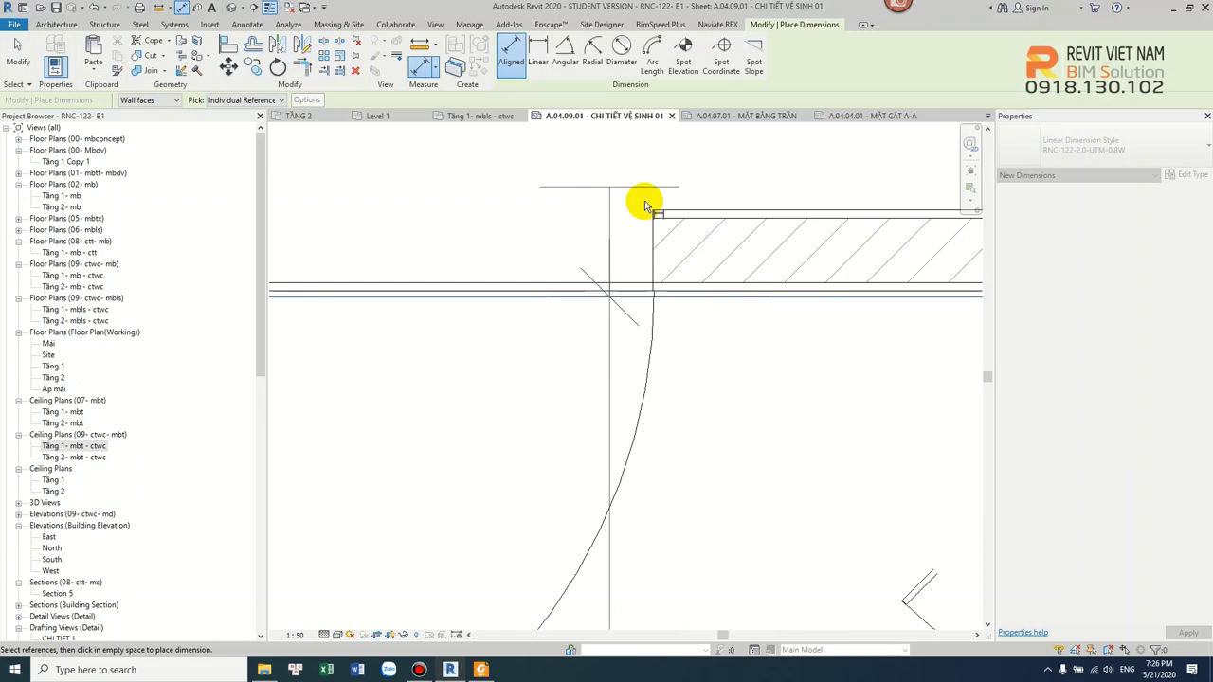
scroll(672, 206, down, 3)
scroll(664, 237, down, 2)
middle_drag(642, 263, 656, 258)
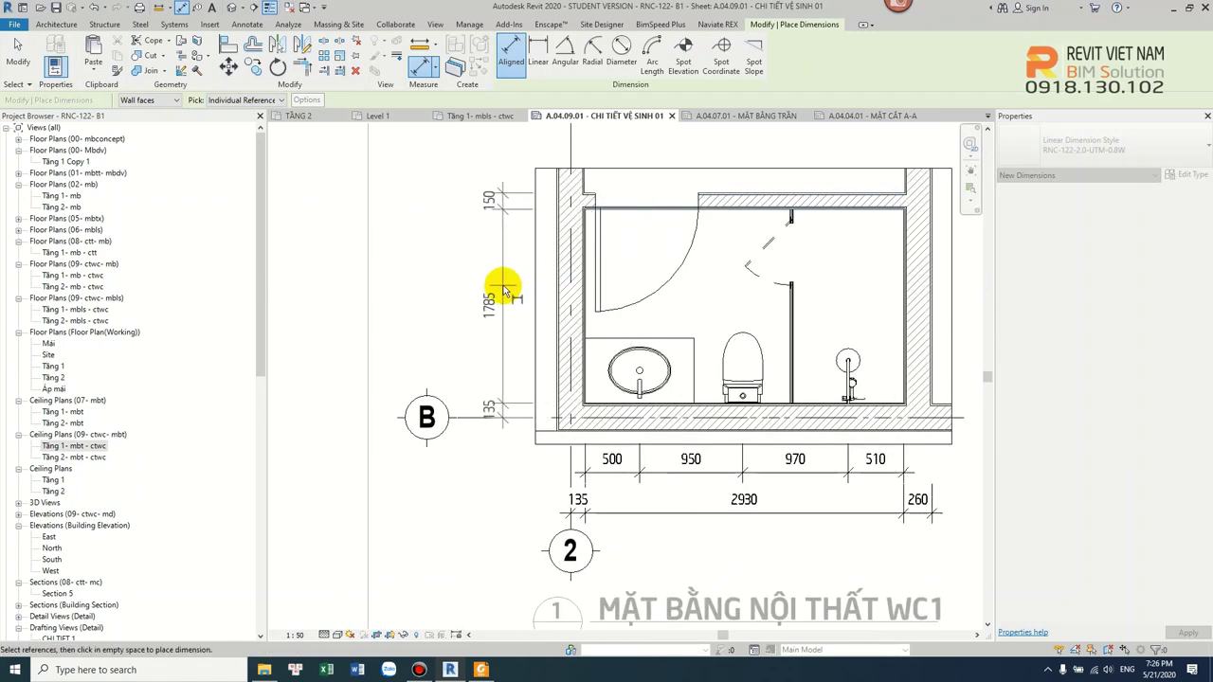
scroll(601, 384, up, 2)
scroll(766, 347, up, 2)
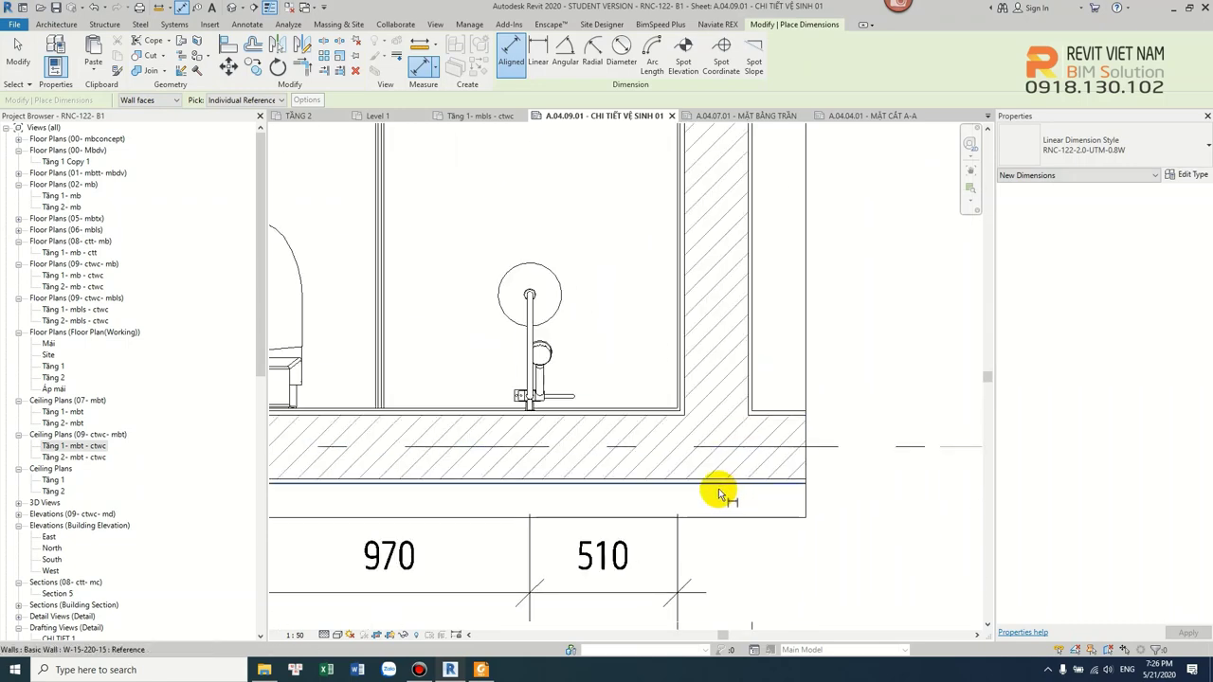
click(720, 495)
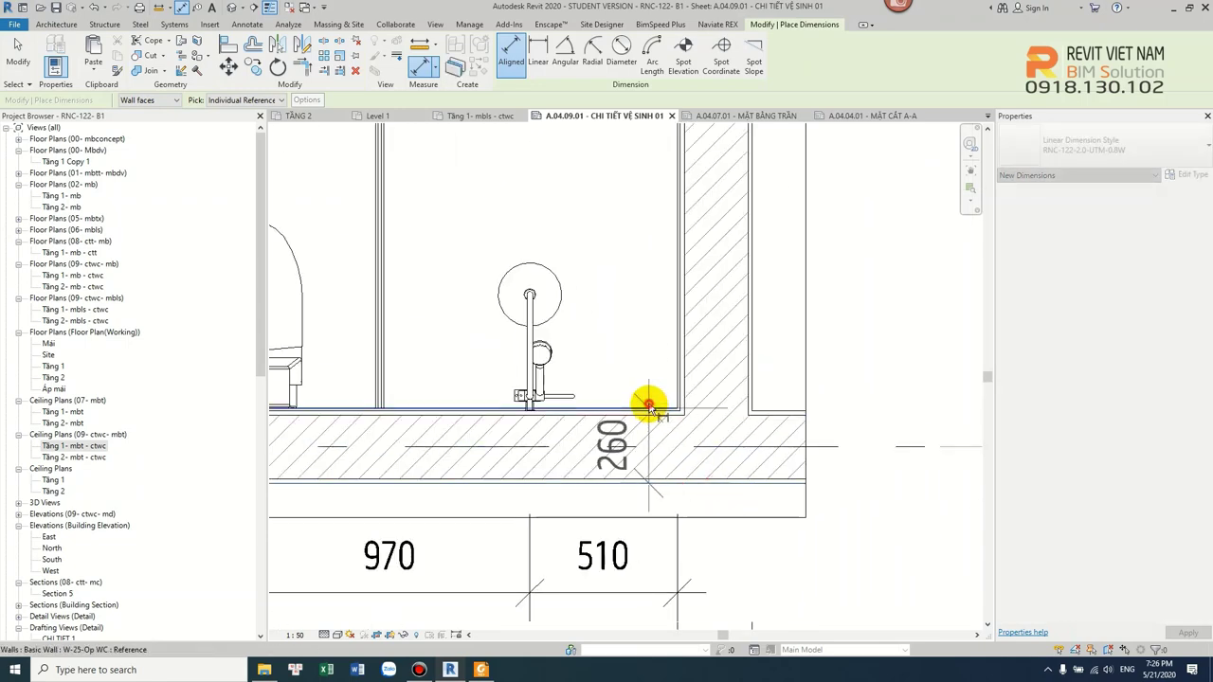
- Pick the top right wall face to complete the 150 / 1785 / 260 vertical string
scroll(650, 406, down, 3)
scroll(629, 320, up, 2)
scroll(650, 335, up, 2)
click(650, 328)
scroll(641, 296, down, 3)
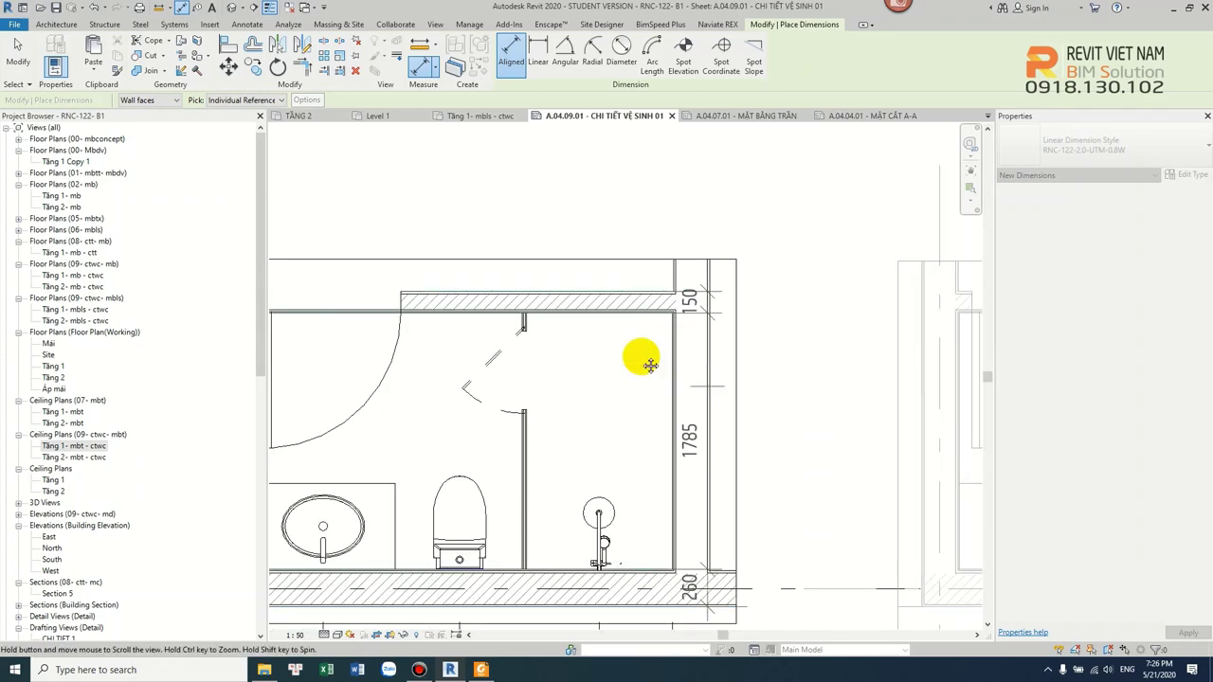
scroll(644, 360, up, 1)
scroll(651, 352, up, 1)
scroll(650, 365, down, 3)
scroll(677, 325, up, 1)
scroll(590, 320, up, 2)
scroll(618, 360, down, 1)
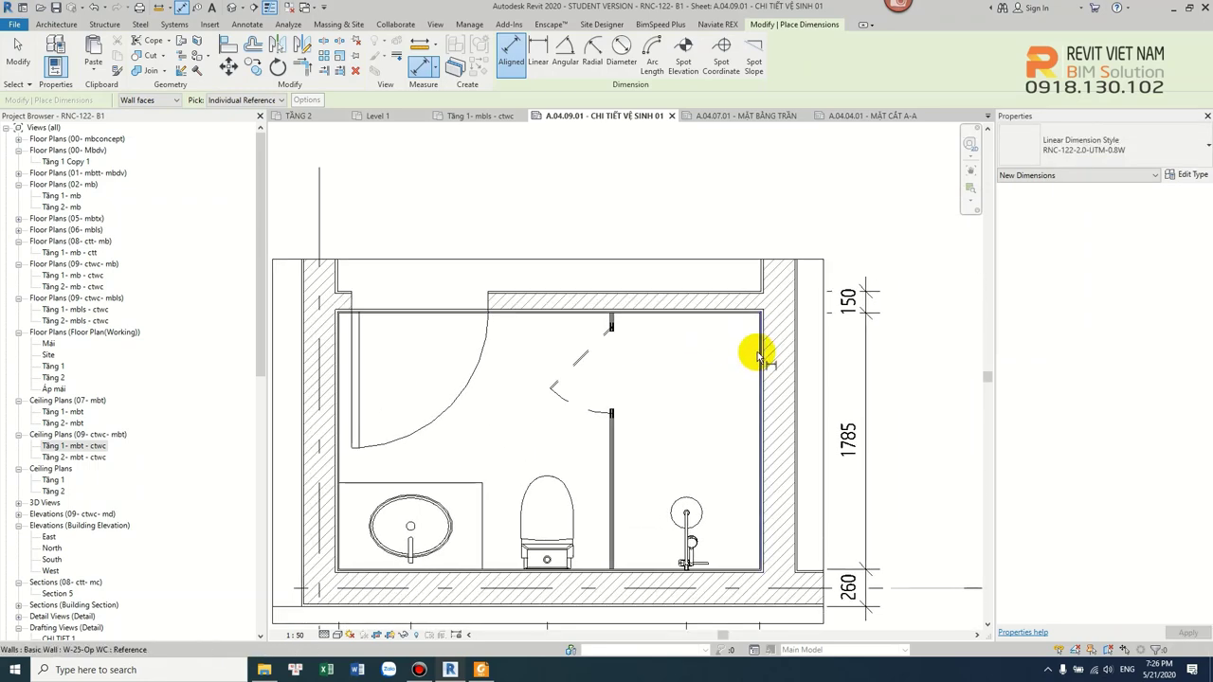
scroll(756, 360, down, 2)
scroll(736, 342, up, 2)
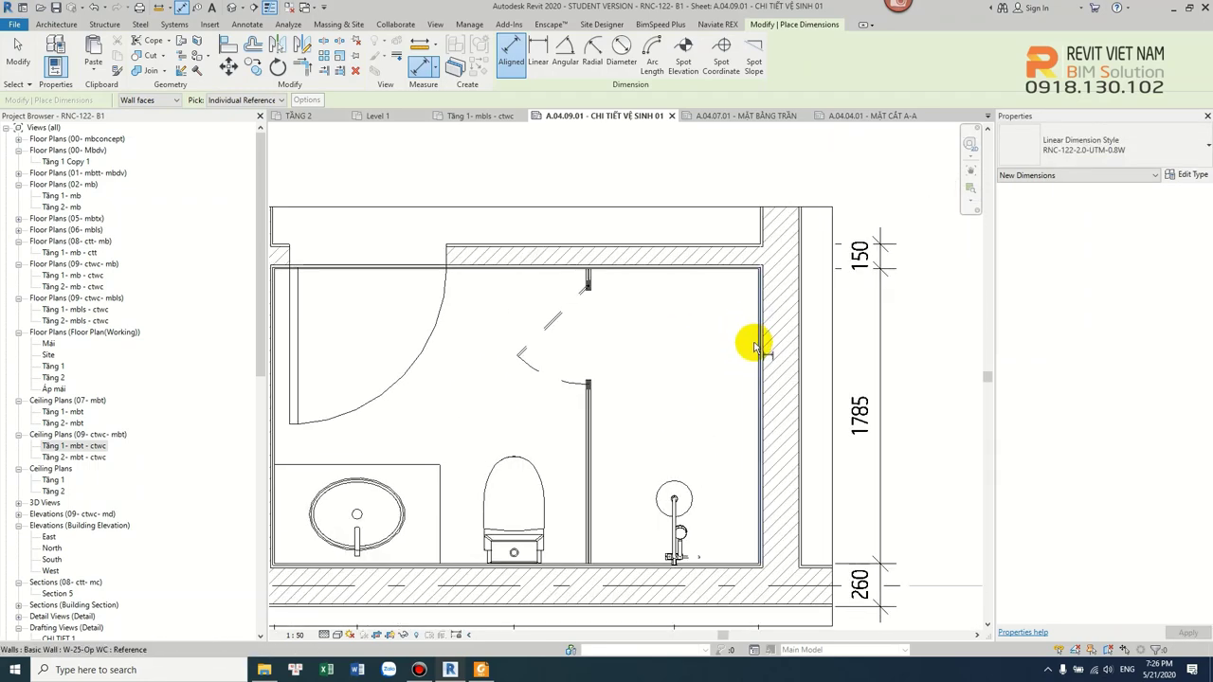
scroll(756, 341, up, 2)
scroll(550, 325, down, 3)
scroll(411, 341, up, 2)
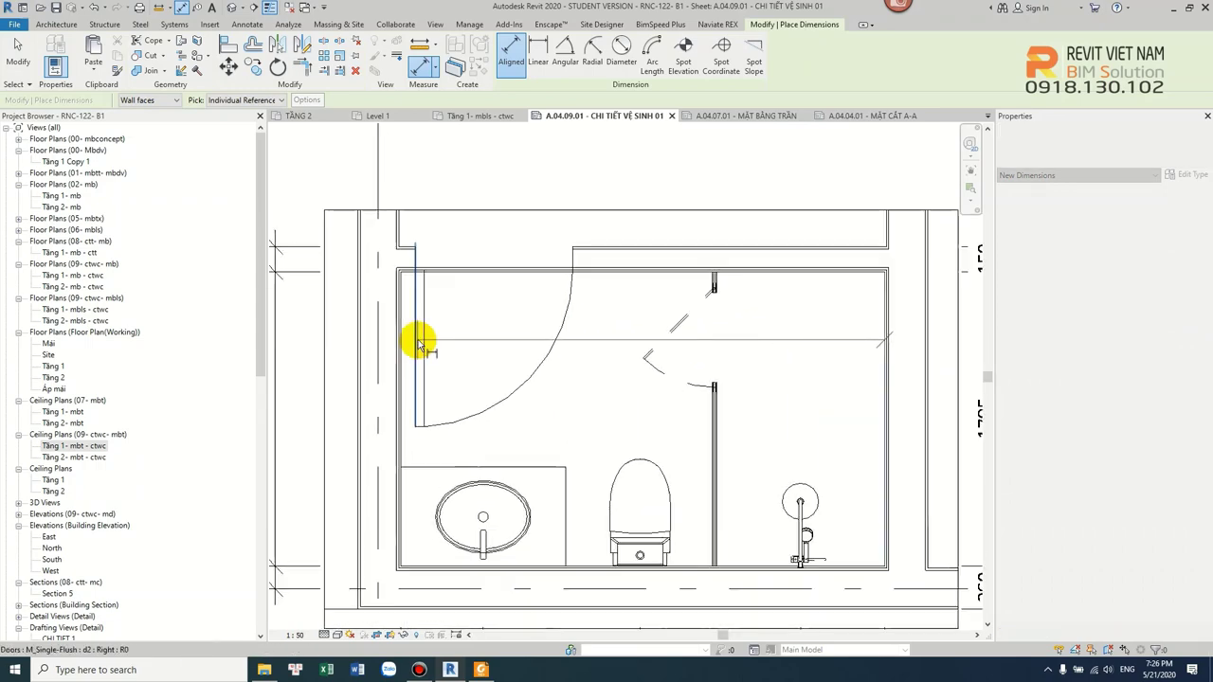
- Place aligned dimension strings 135/2930 and 90/950/1890 across the WC's top walls and door
scroll(405, 346, up, 3)
click(379, 342)
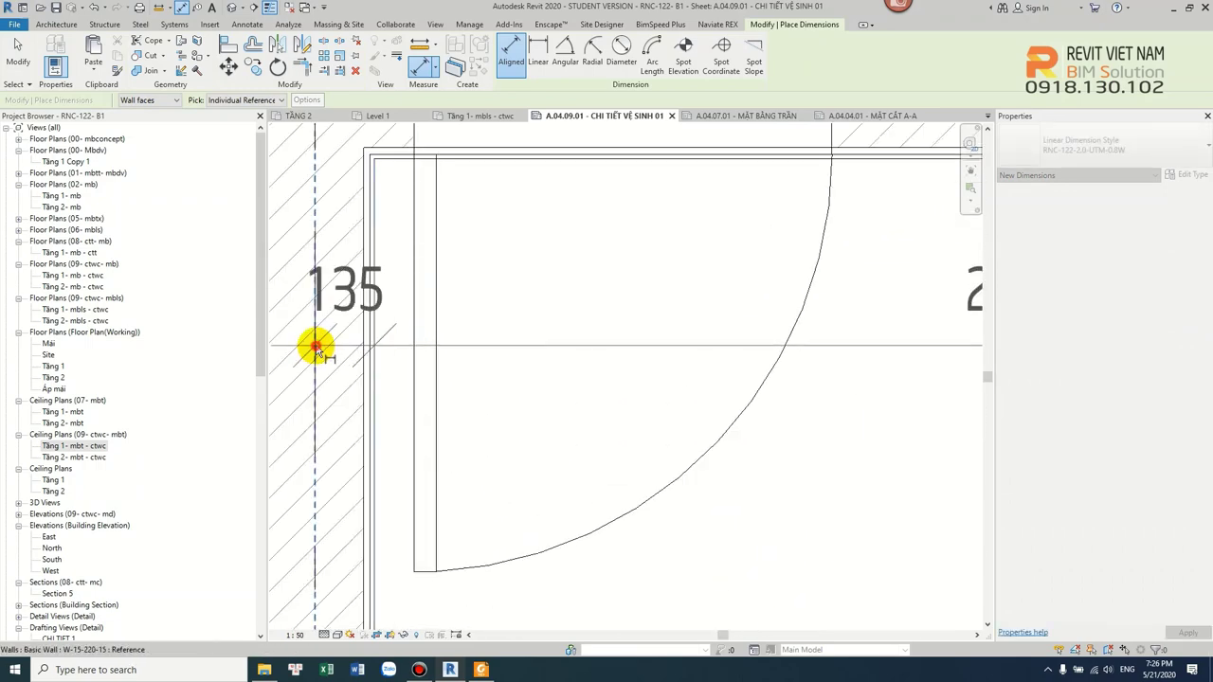
scroll(398, 331, down, 3)
scroll(531, 303, up, 2)
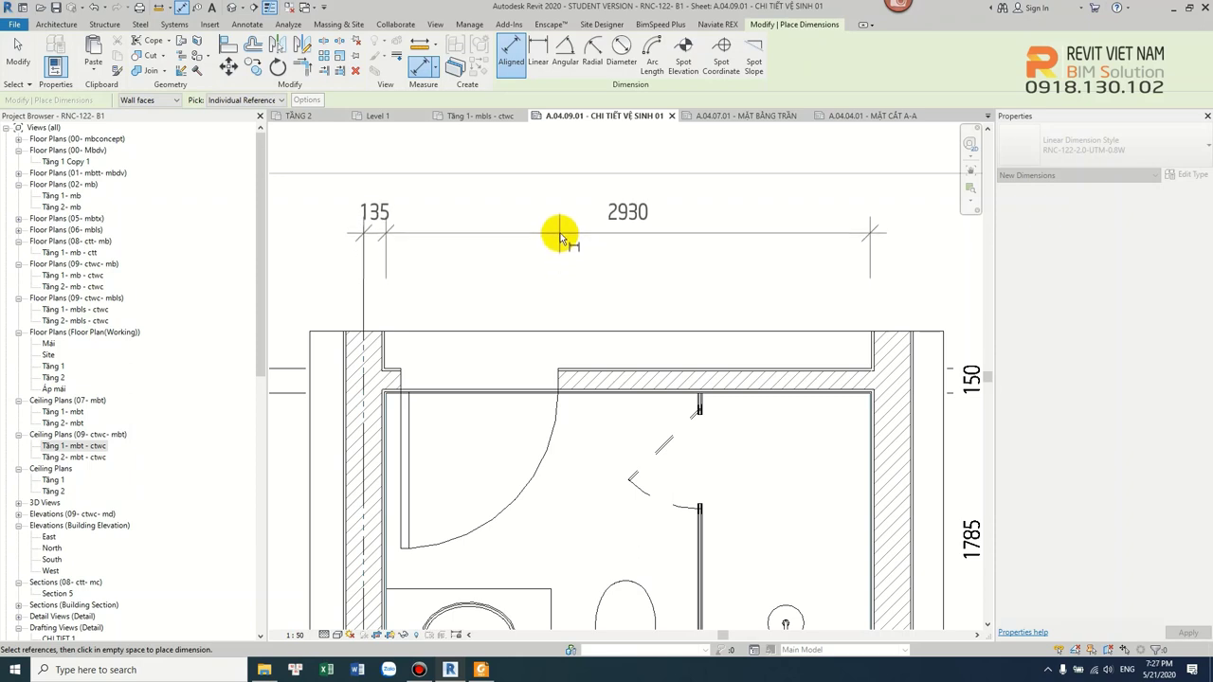
click(560, 237)
scroll(392, 414, up, 3)
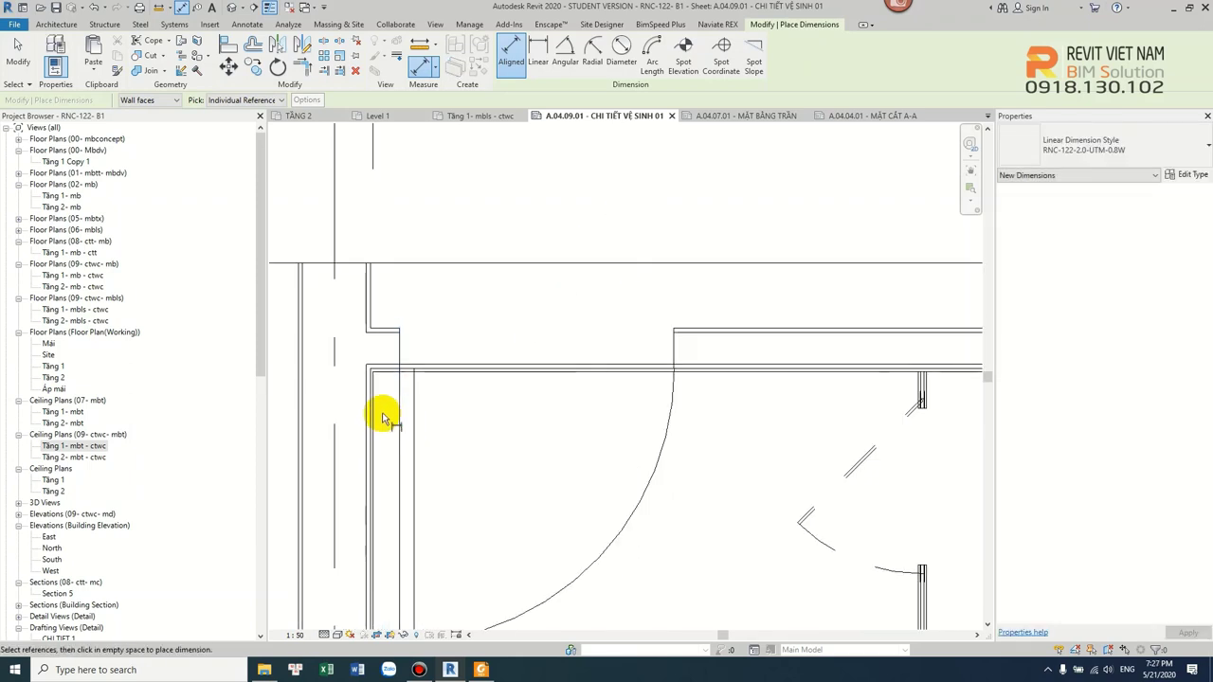
click(382, 418)
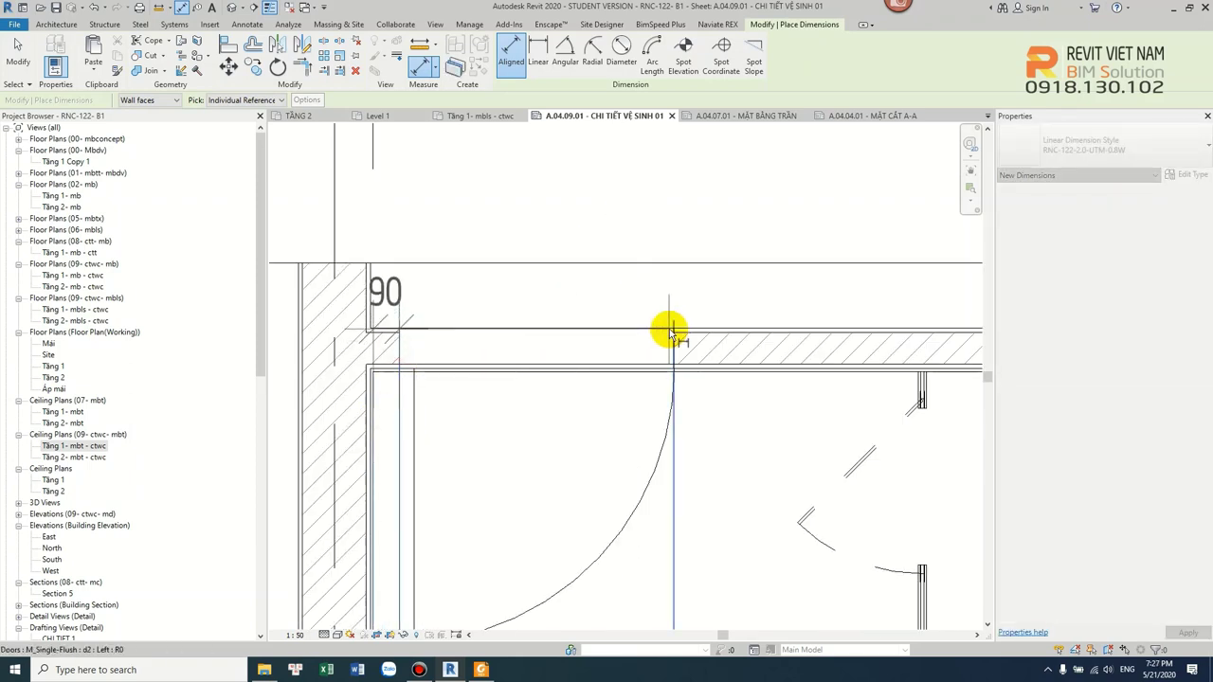
scroll(678, 336, down, 3)
scroll(858, 380, up, 3)
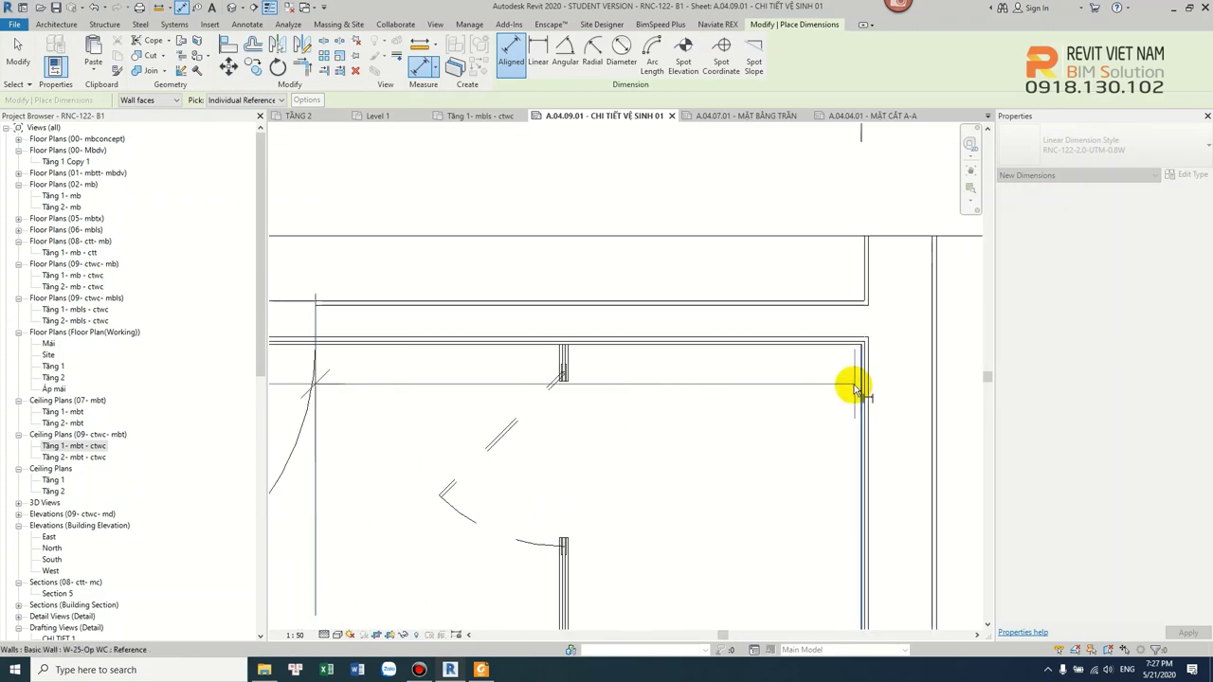
click(858, 377)
scroll(805, 360, down, 3)
scroll(785, 379, up, 2)
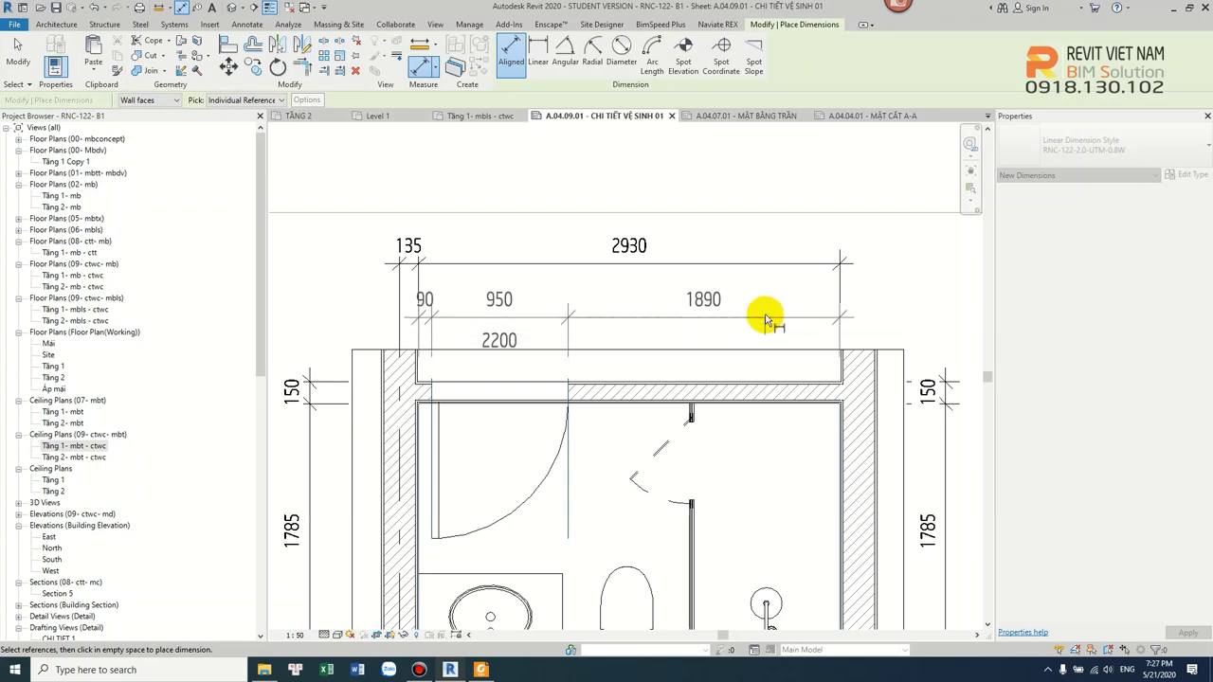
click(766, 318)
key(Escape)
key(Escape)
- Drag both top dimension strings higher above the plan
click(693, 263)
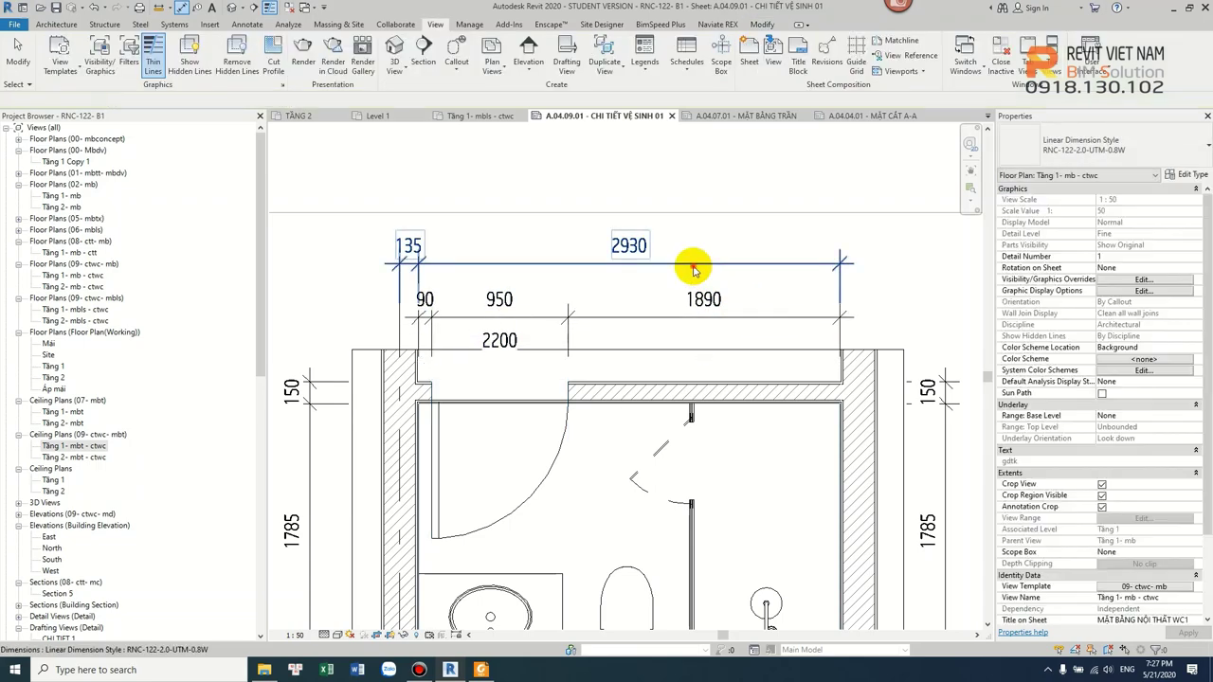
mouse_move(726, 262)
mouse_down()
mouse_move(743, 254)
mouse_move(737, 244)
mouse_up()
click(677, 308)
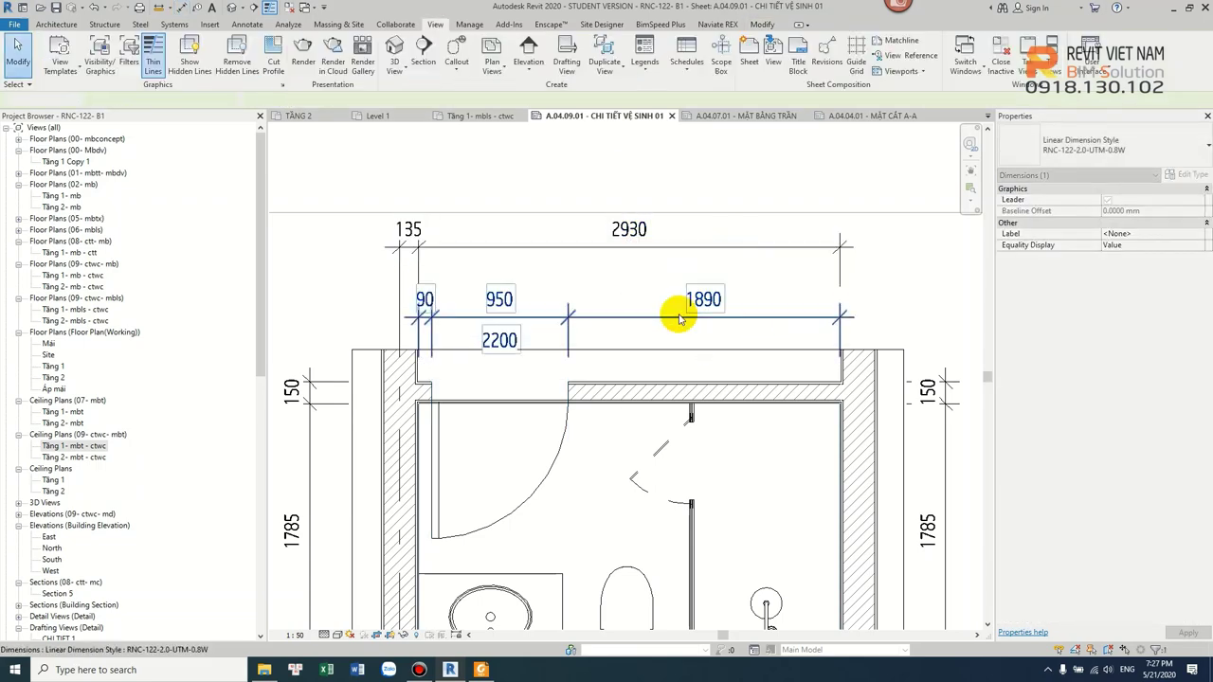
drag(632, 316, 636, 297)
key(Escape)
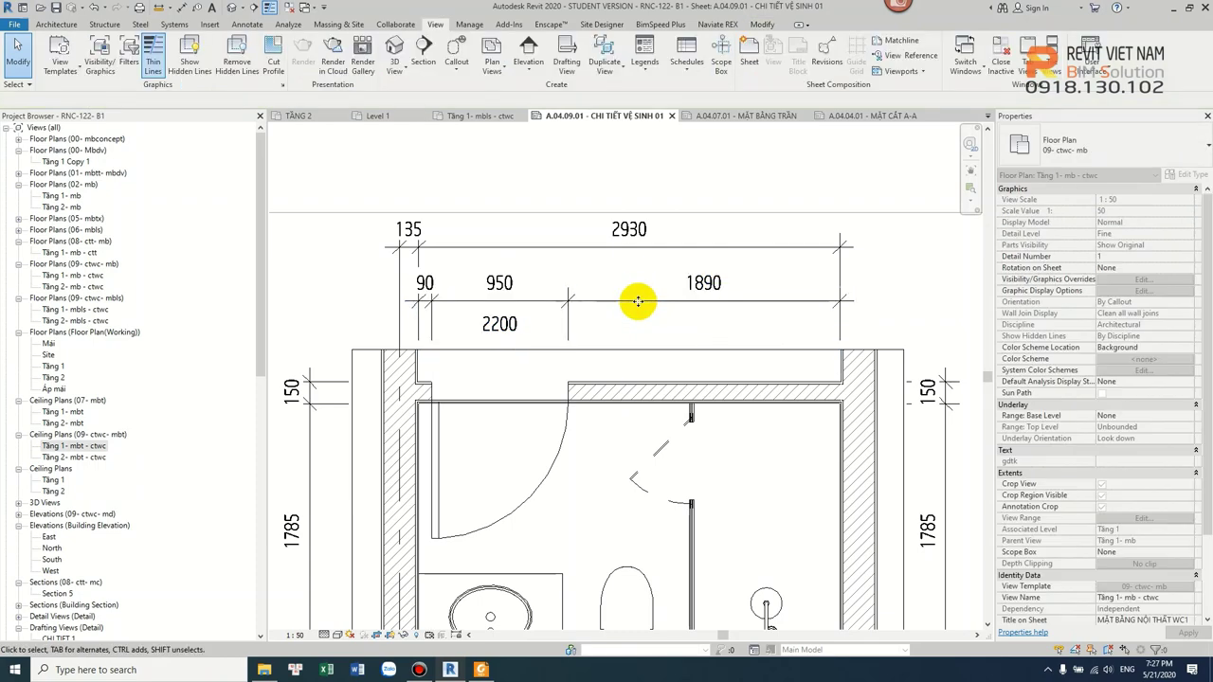
- Move the door so it sits 100 from the wall via its temporary dimension
click(568, 429)
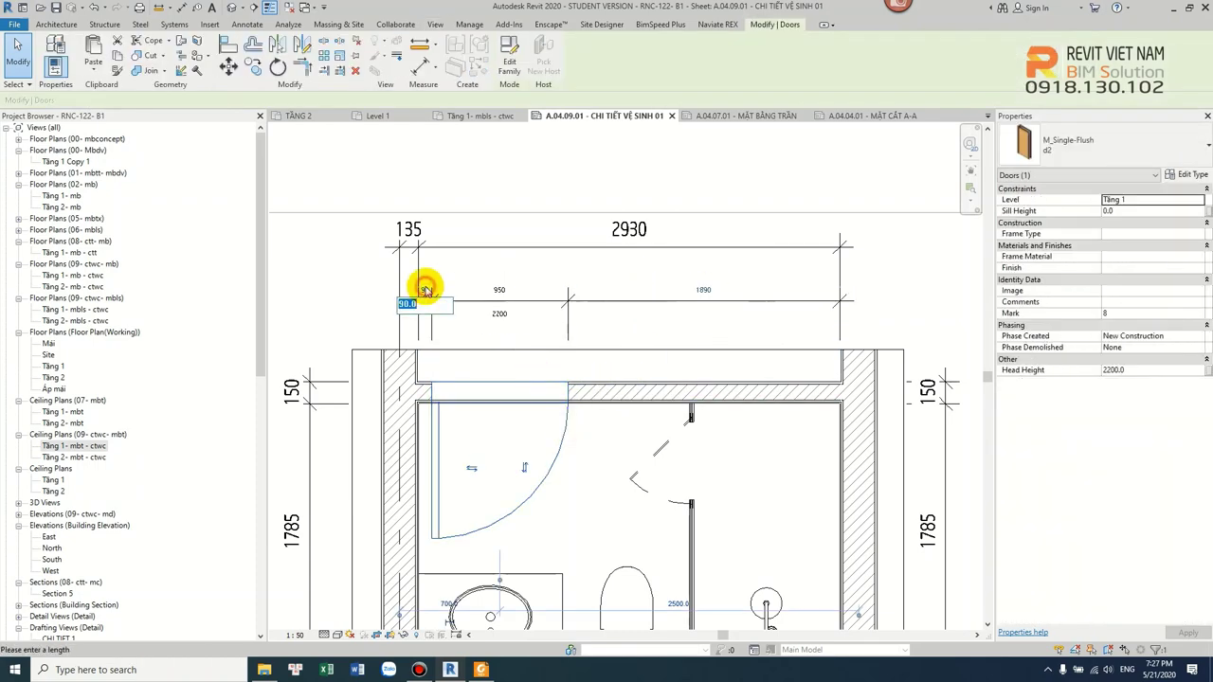
text(0)
key(Return)
key(Escape)
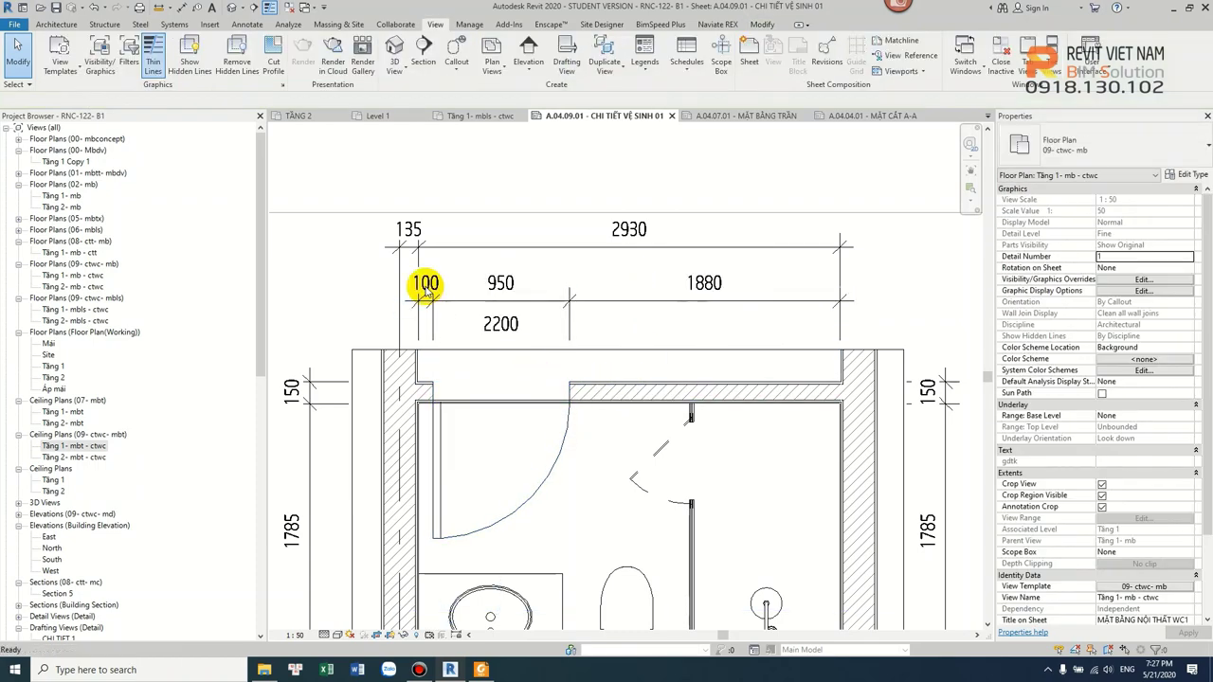
scroll(549, 297, down, 1)
scroll(596, 376, down, 1)
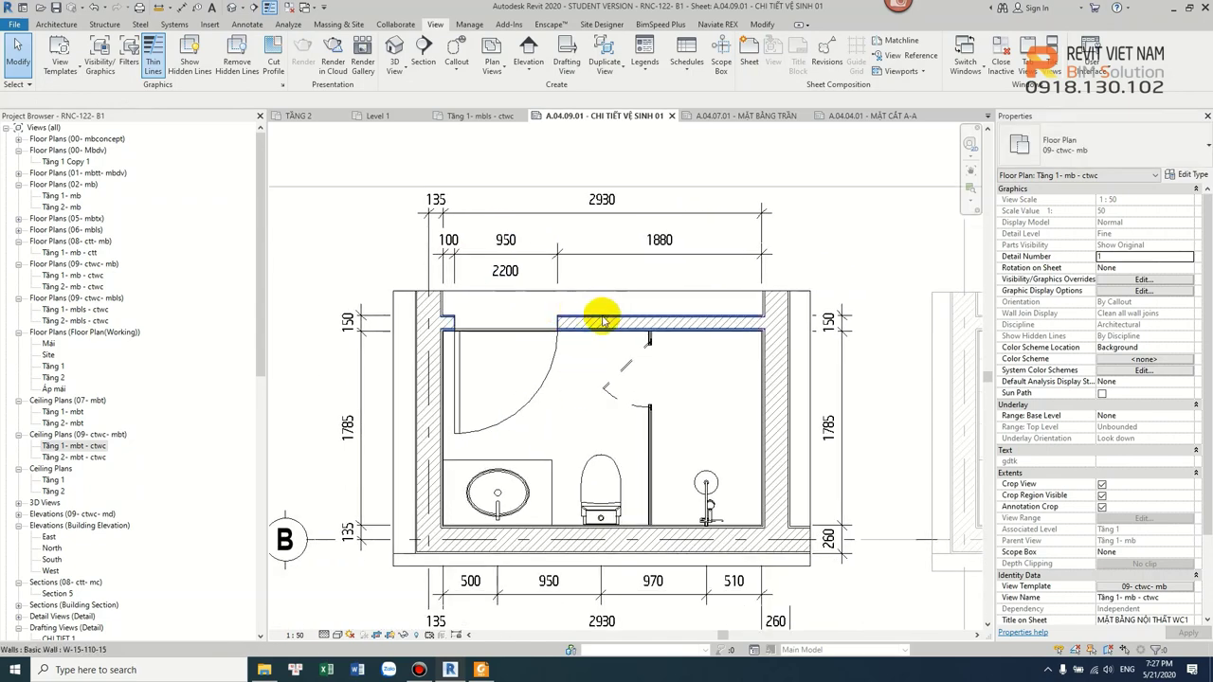
- Drag the left 150/1785/135 dimension string closer to the WC walls
scroll(602, 323, down, 2)
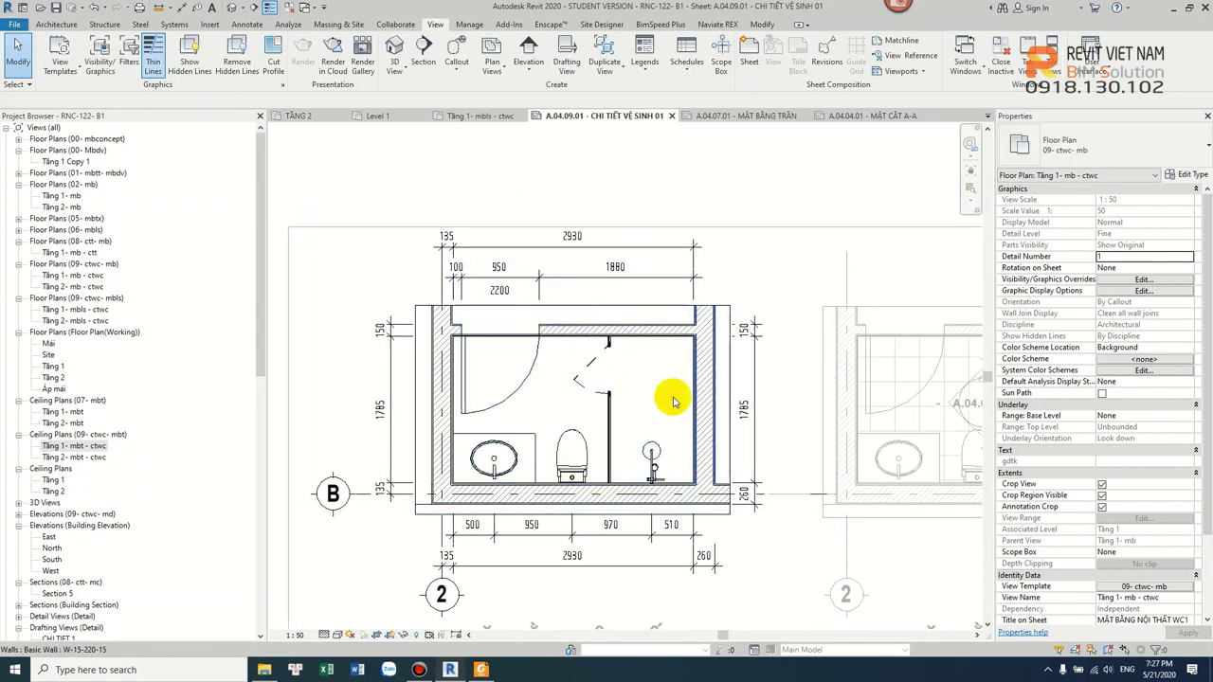
scroll(384, 462, up, 3)
click(446, 424)
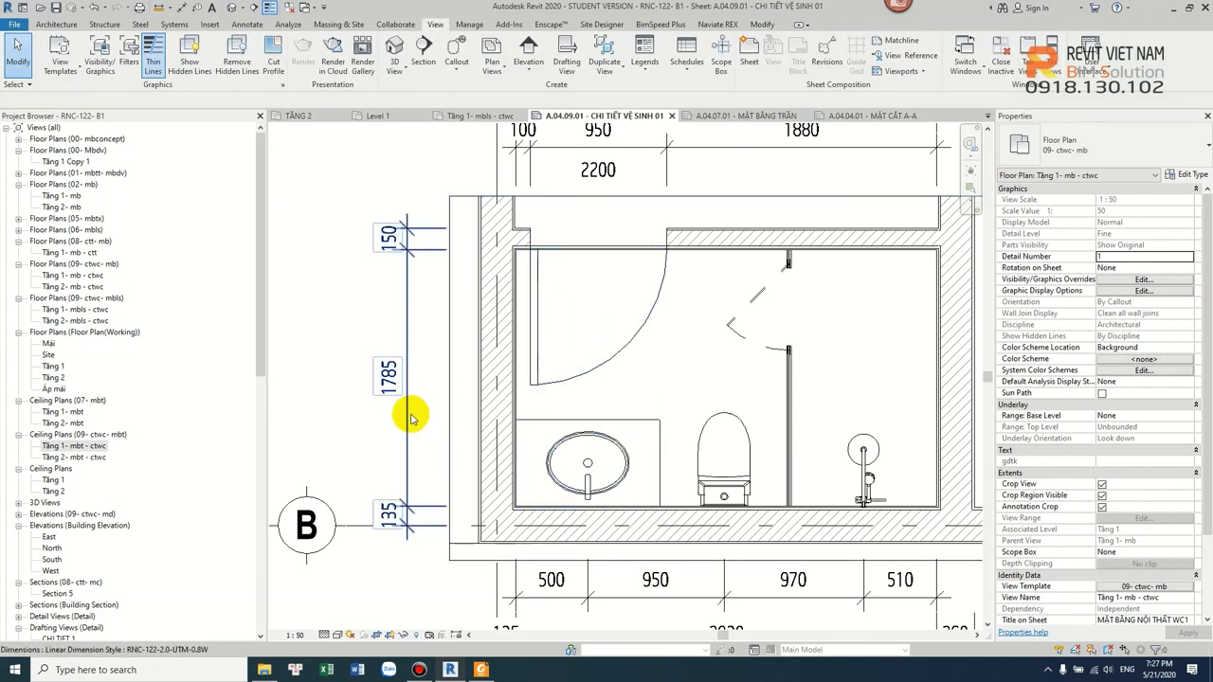
click(402, 423)
mouse_move(402, 422)
mouse_down()
mouse_move(423, 426)
mouse_move(406, 460)
mouse_up()
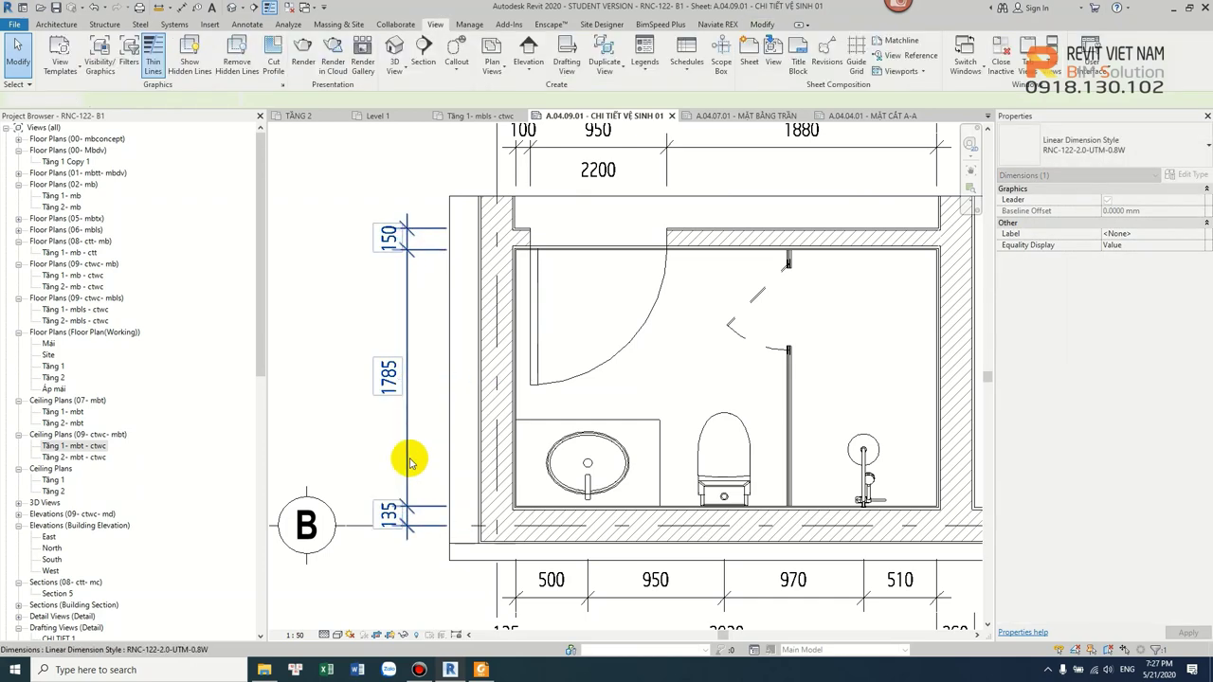
- Select grid line B, then clear the selection
click(360, 522)
click(353, 527)
click(370, 465)
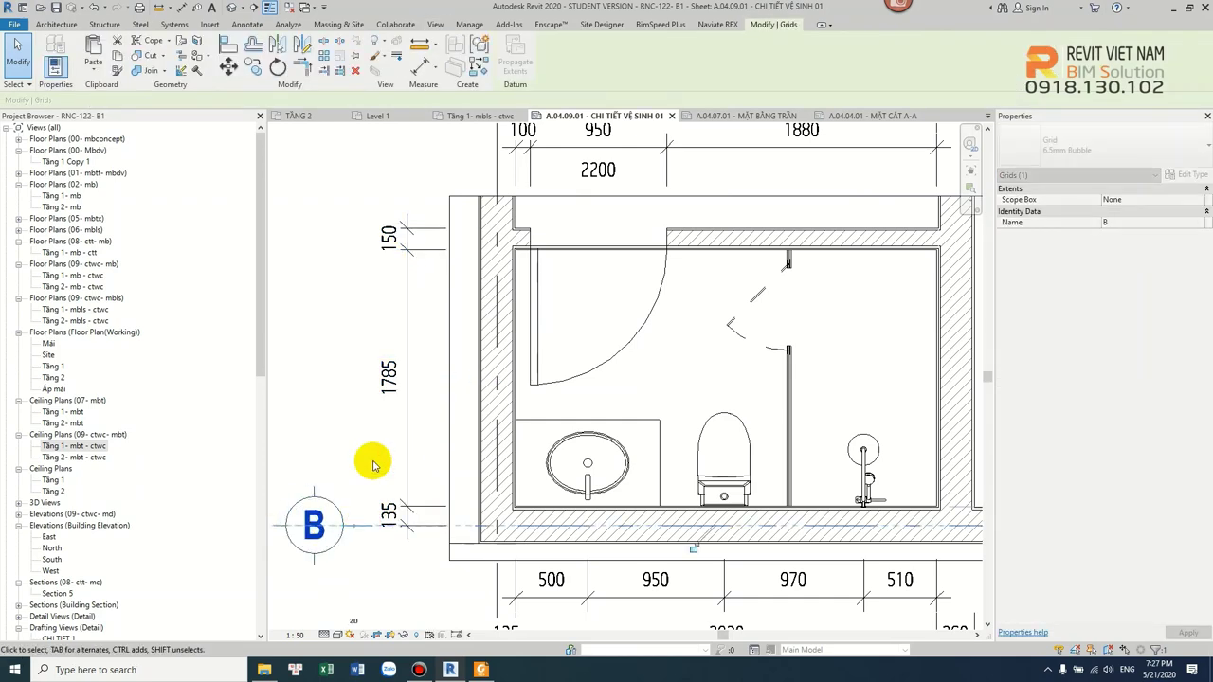
scroll(373, 464, down, 3)
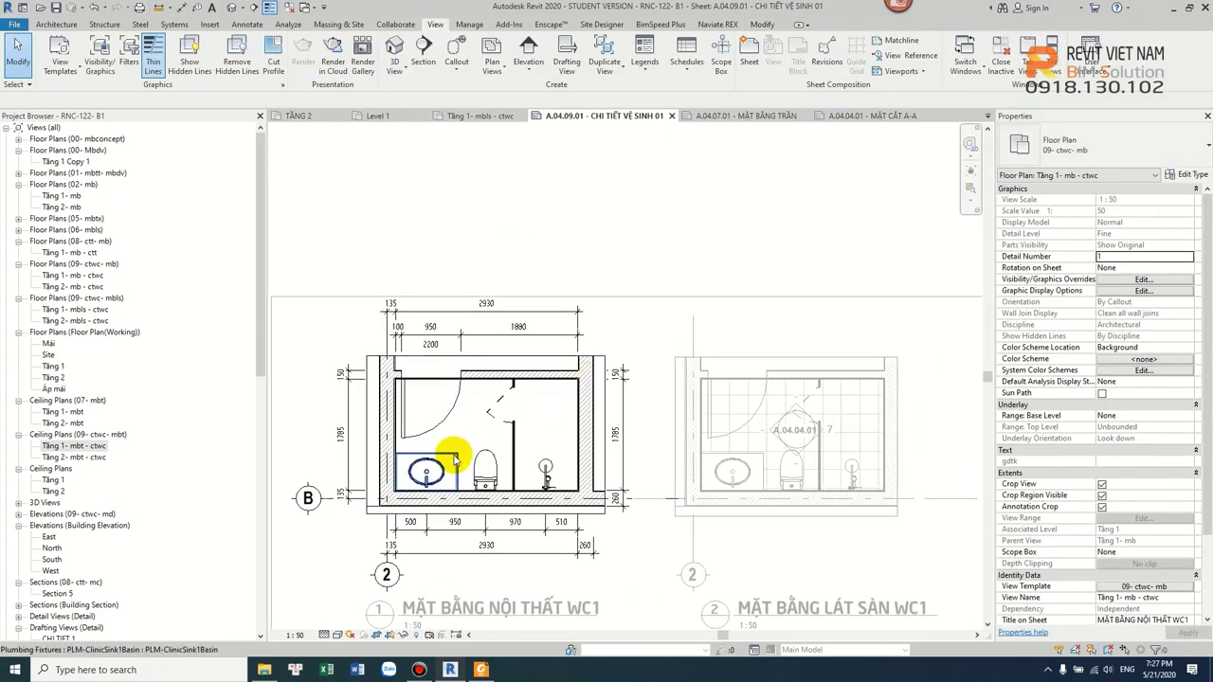
scroll(503, 455, up, 2)
scroll(560, 443, down, 1)
scroll(559, 427, down, 1)
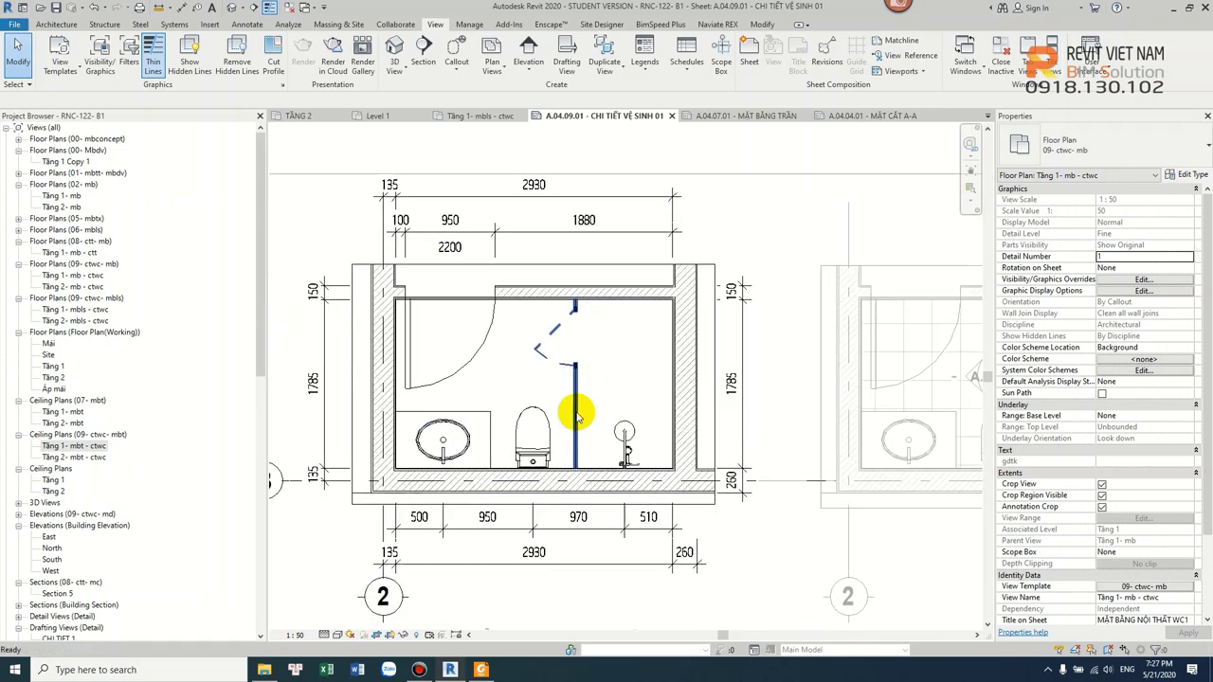
scroll(521, 375, down, 1)
scroll(512, 355, up, 2)
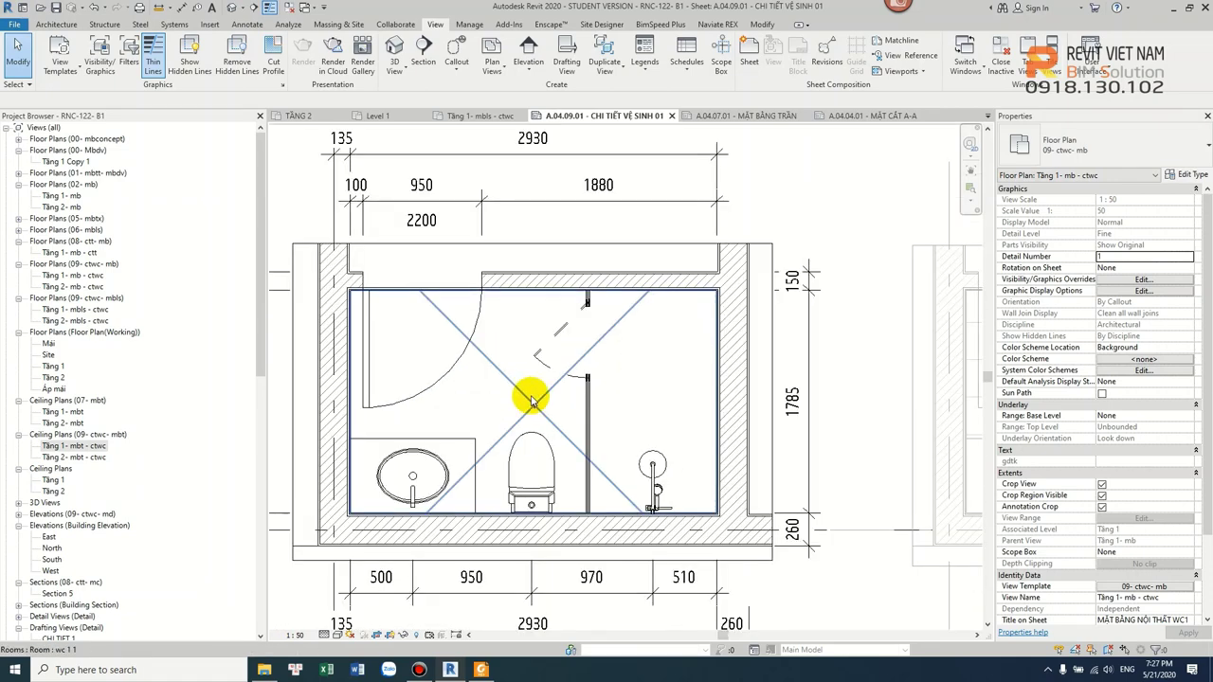
- Select the WC room, then dismiss the save reminder without saving
click(531, 388)
key(Escape)
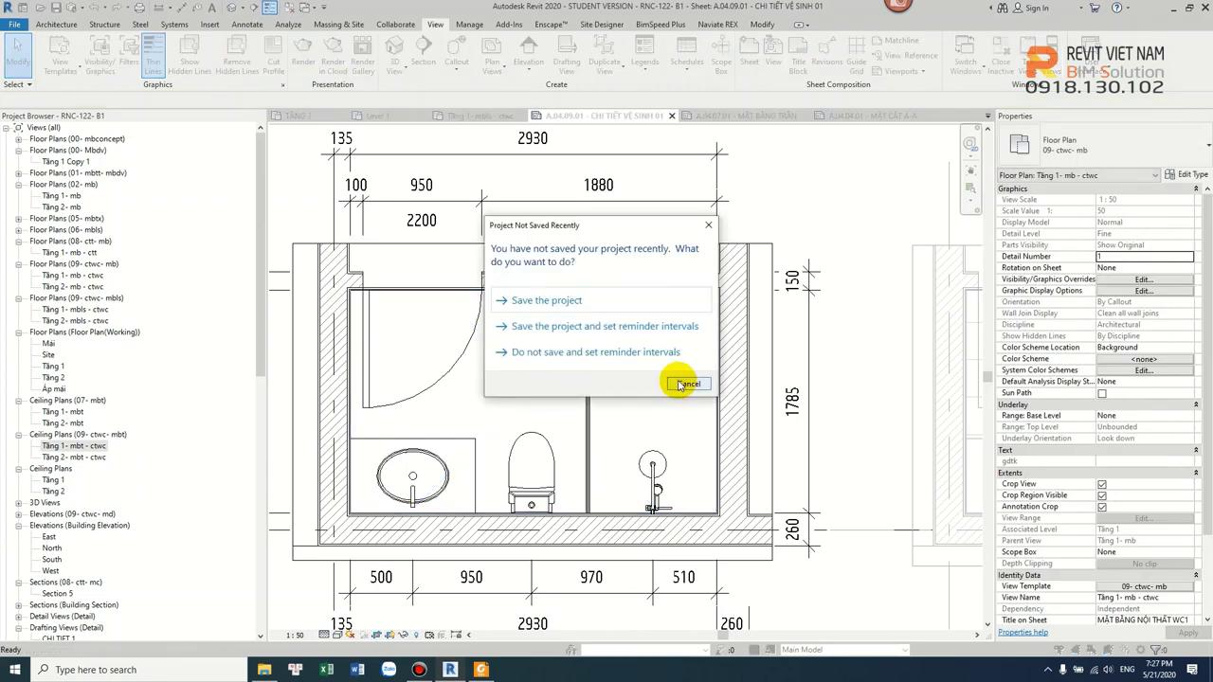
click(687, 384)
- Place a room tag inside the WC with RT and select it
key(r)
key(t)
scroll(527, 382, up, 2)
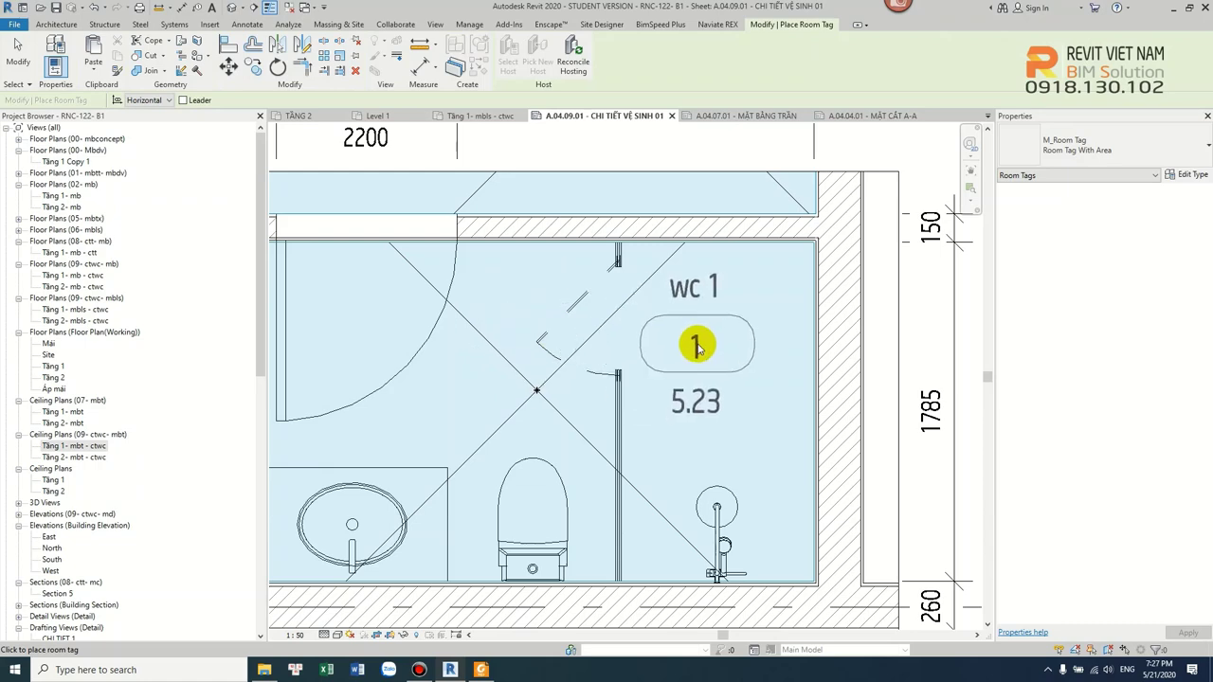
key(Escape)
key(Escape)
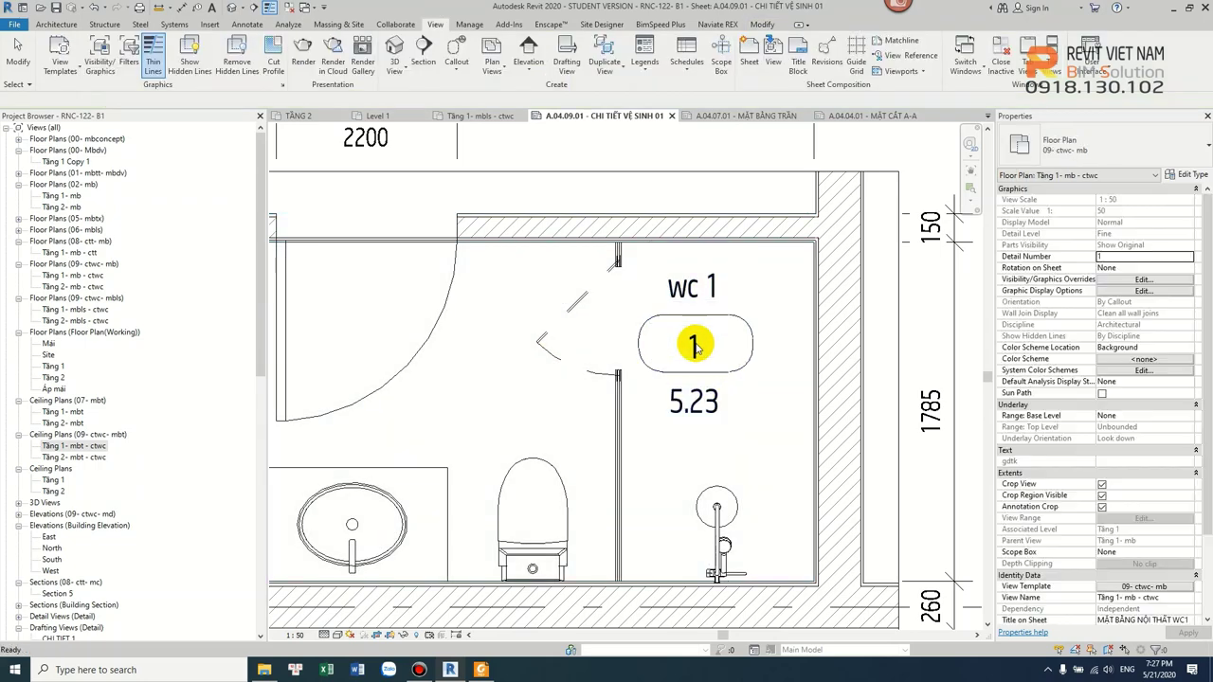
click(715, 324)
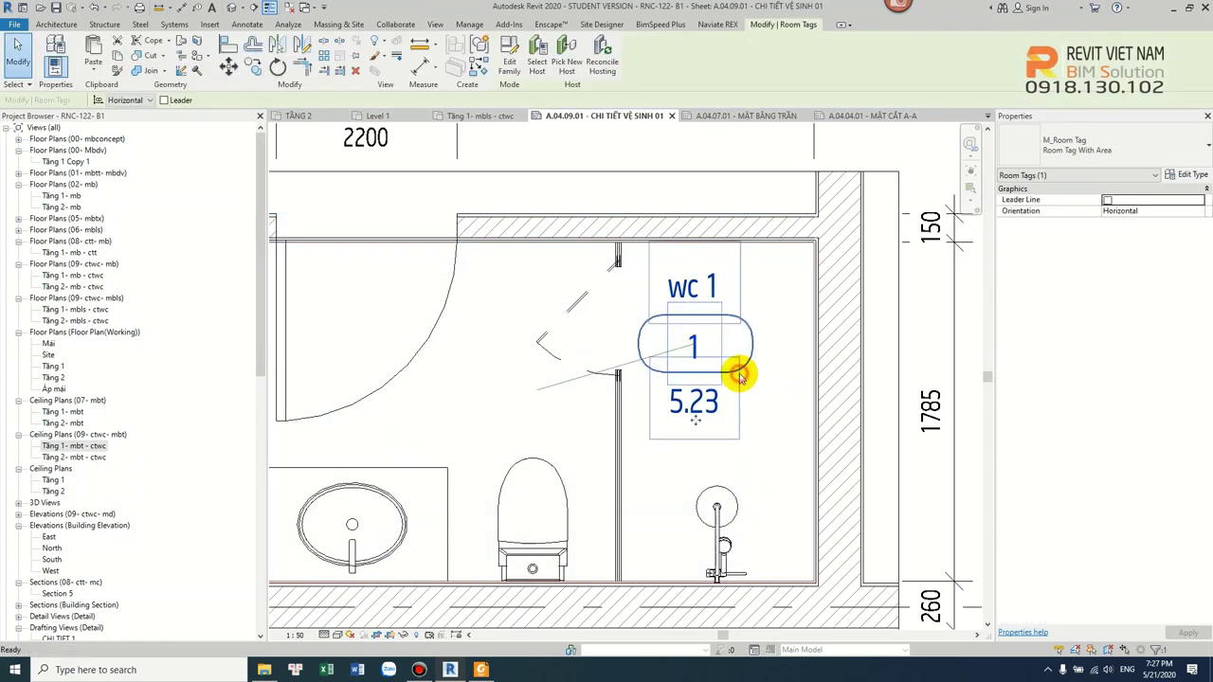
- In the room tag family, delete the number label and stack Room name above the 150 m2 label
double_click(739, 375)
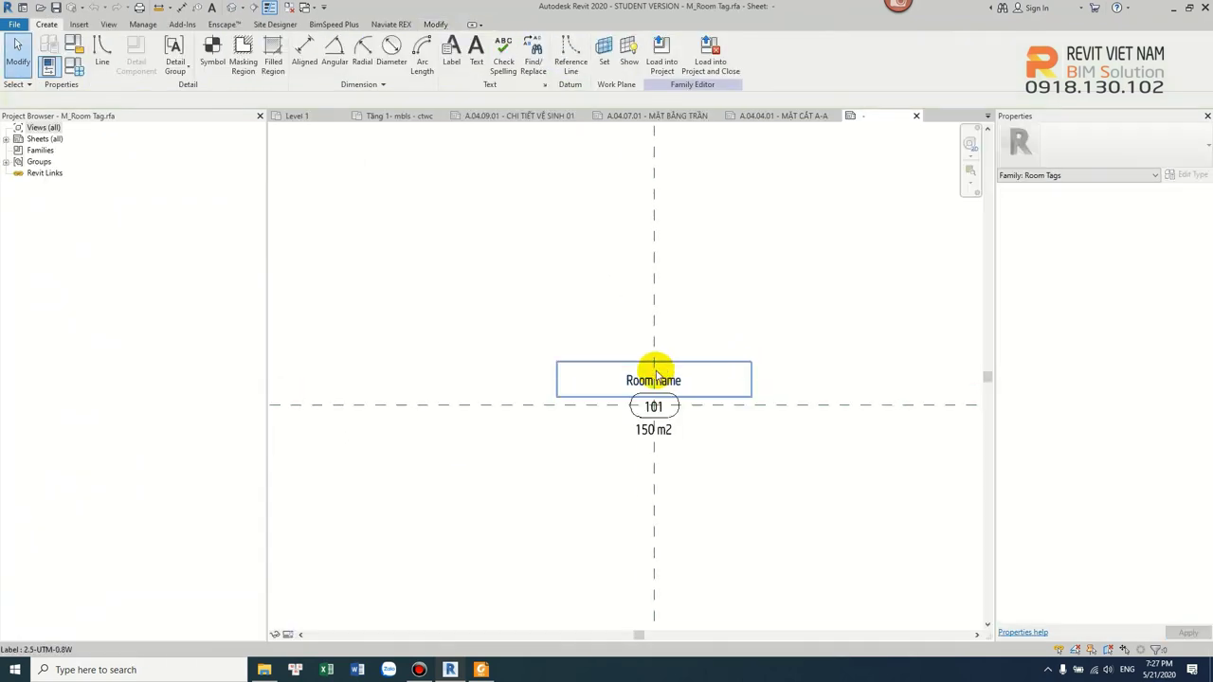
scroll(656, 376, up, 4)
click(608, 417)
key(Delete)
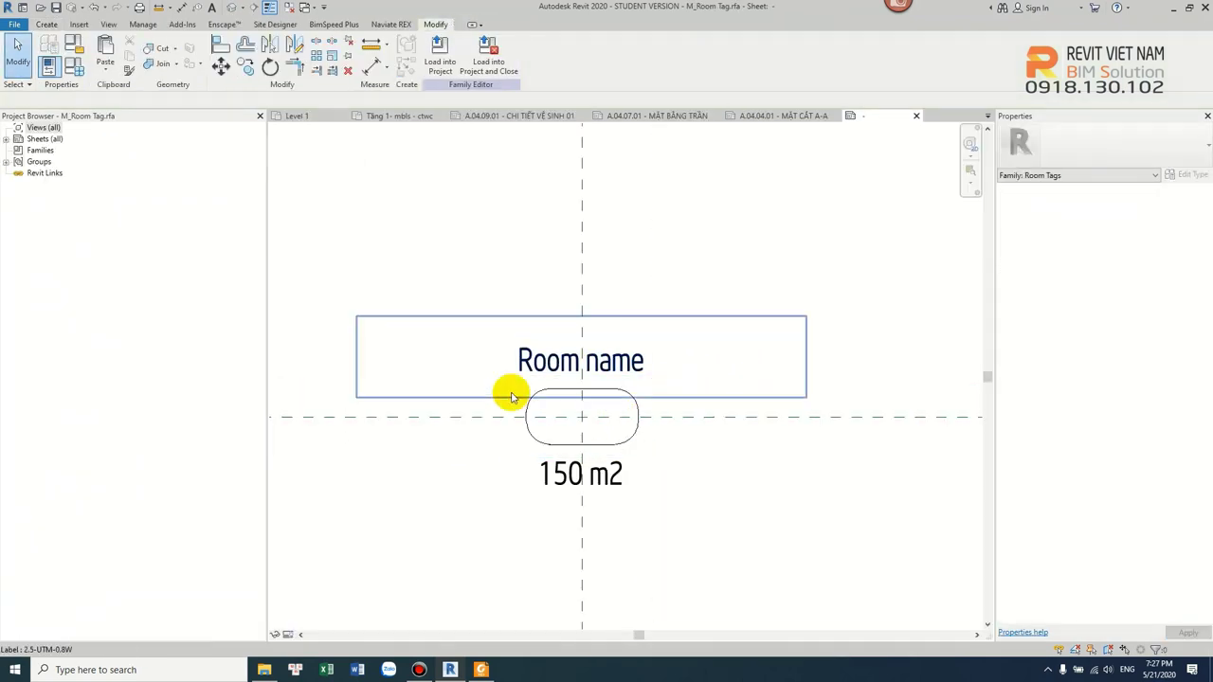
click(597, 461)
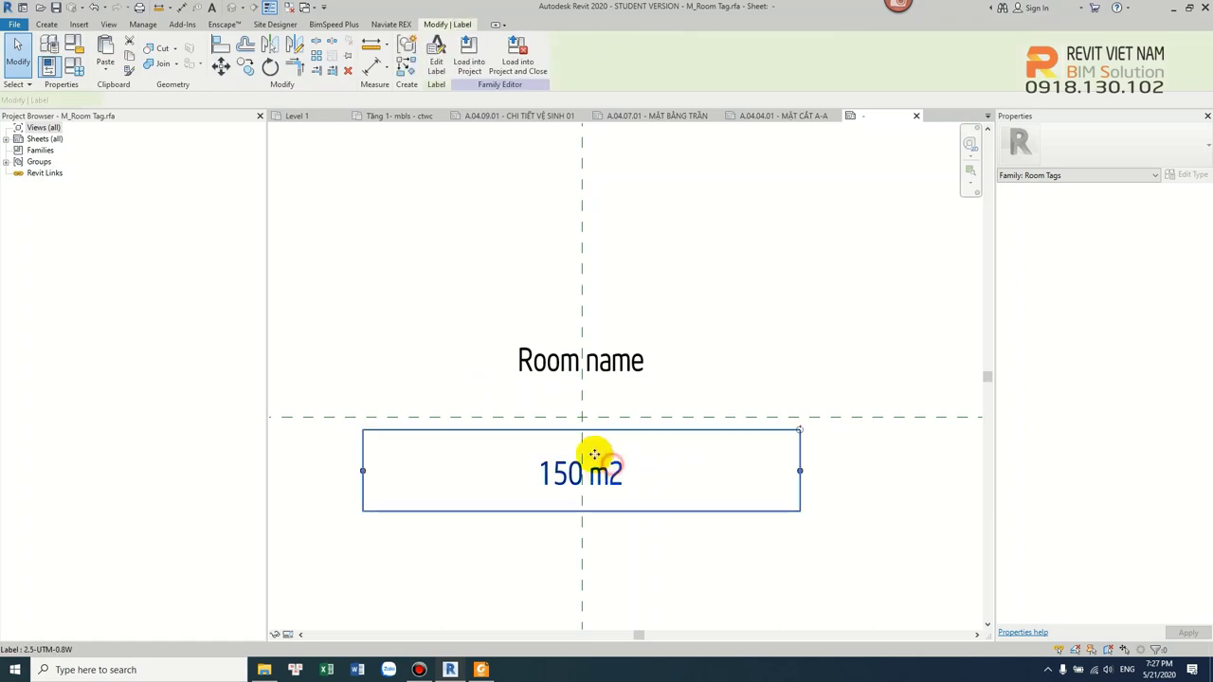
drag(601, 427, 597, 407)
click(601, 364)
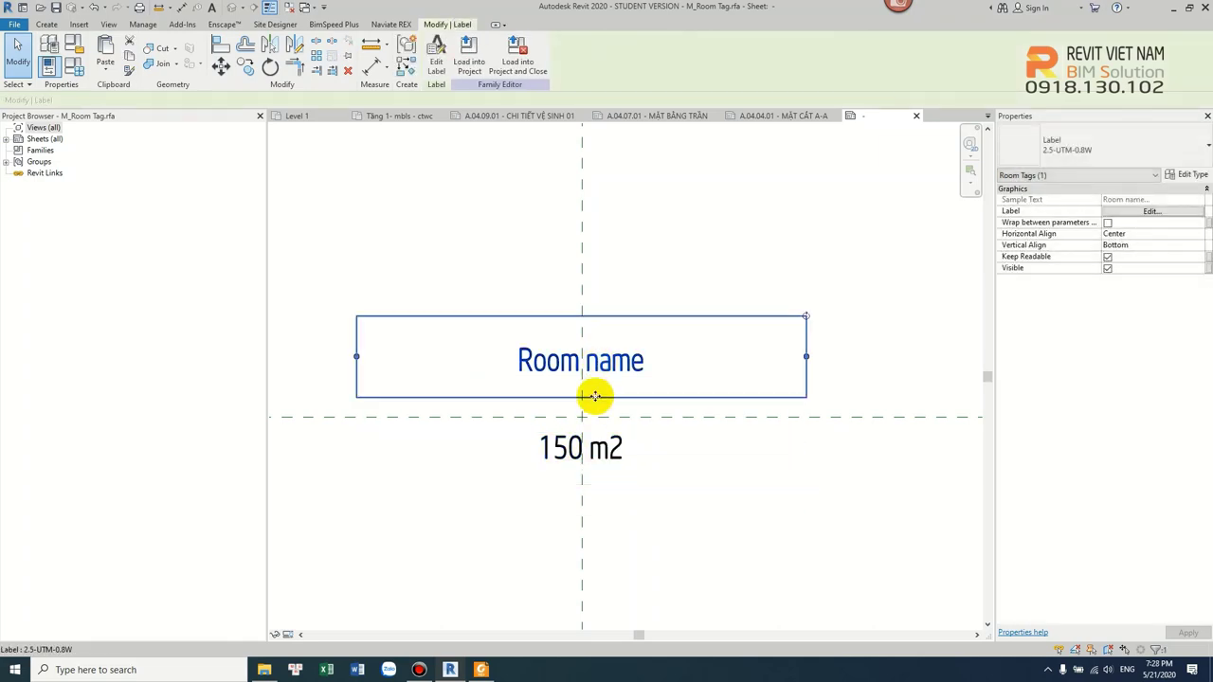
drag(593, 395, 593, 424)
click(596, 459)
drag(603, 470, 596, 457)
- Load the edited tag family into RNC-122-B1, overwriting the existing version
click(576, 190)
click(443, 69)
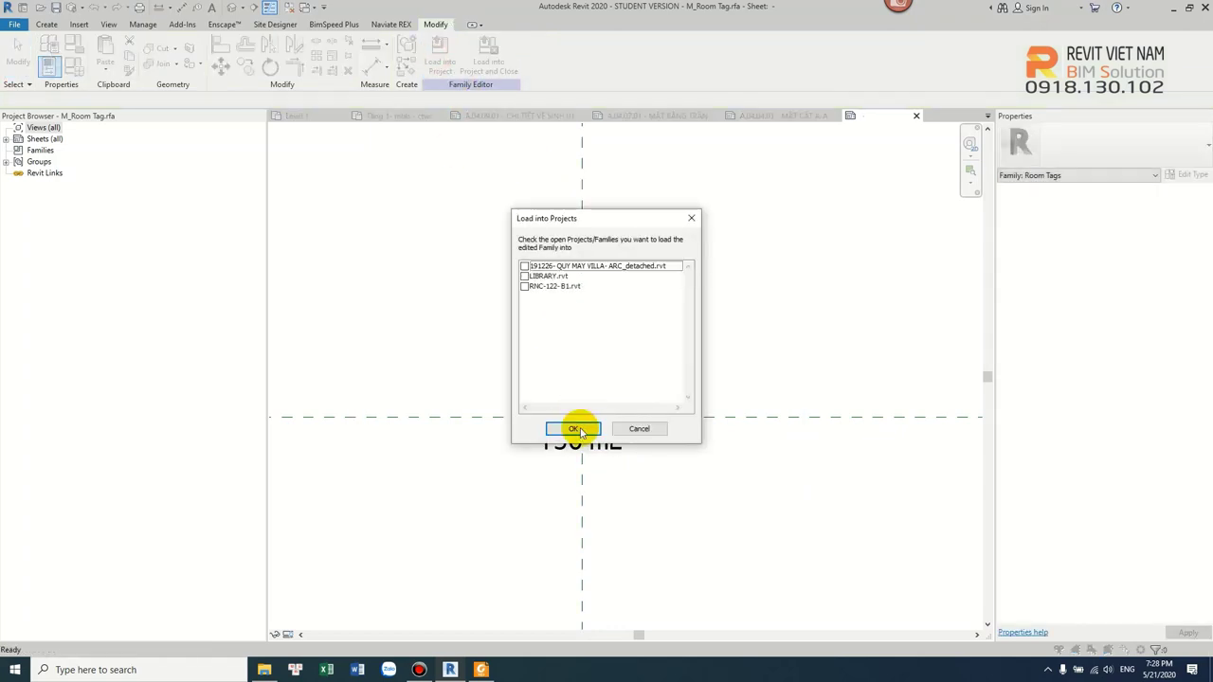
click(580, 429)
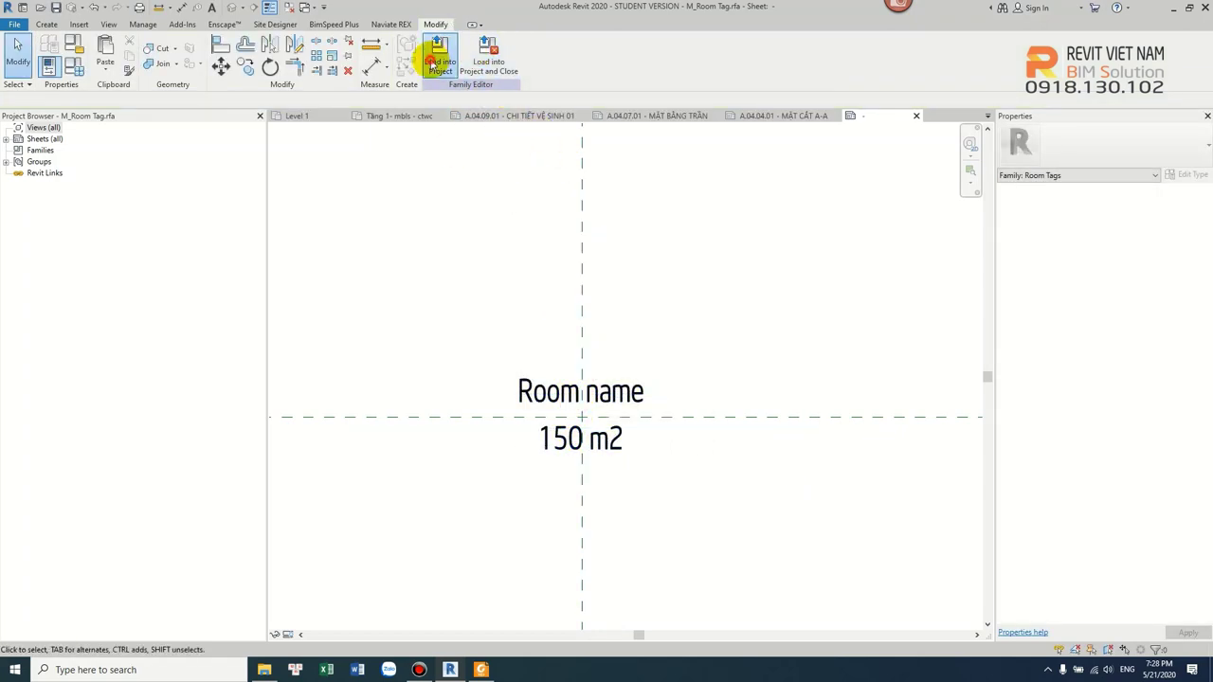
click(434, 63)
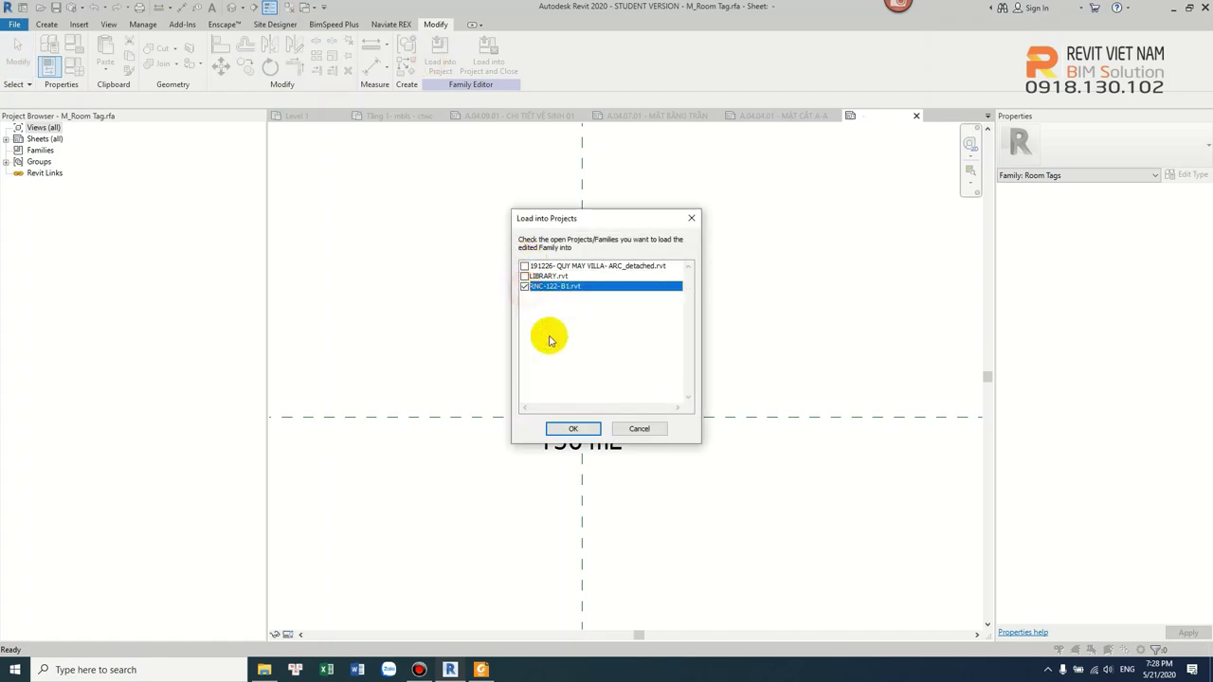
click(571, 428)
click(569, 320)
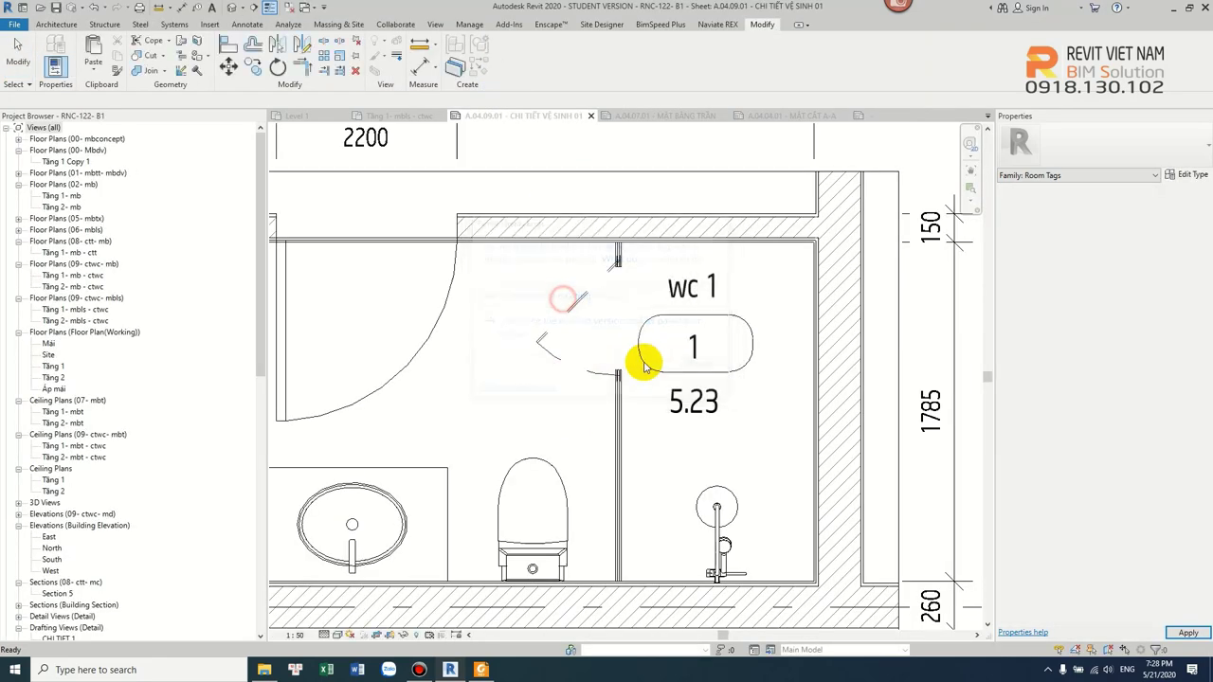
- Rename the room through its tag to 'WC 1'
click(706, 377)
click(707, 322)
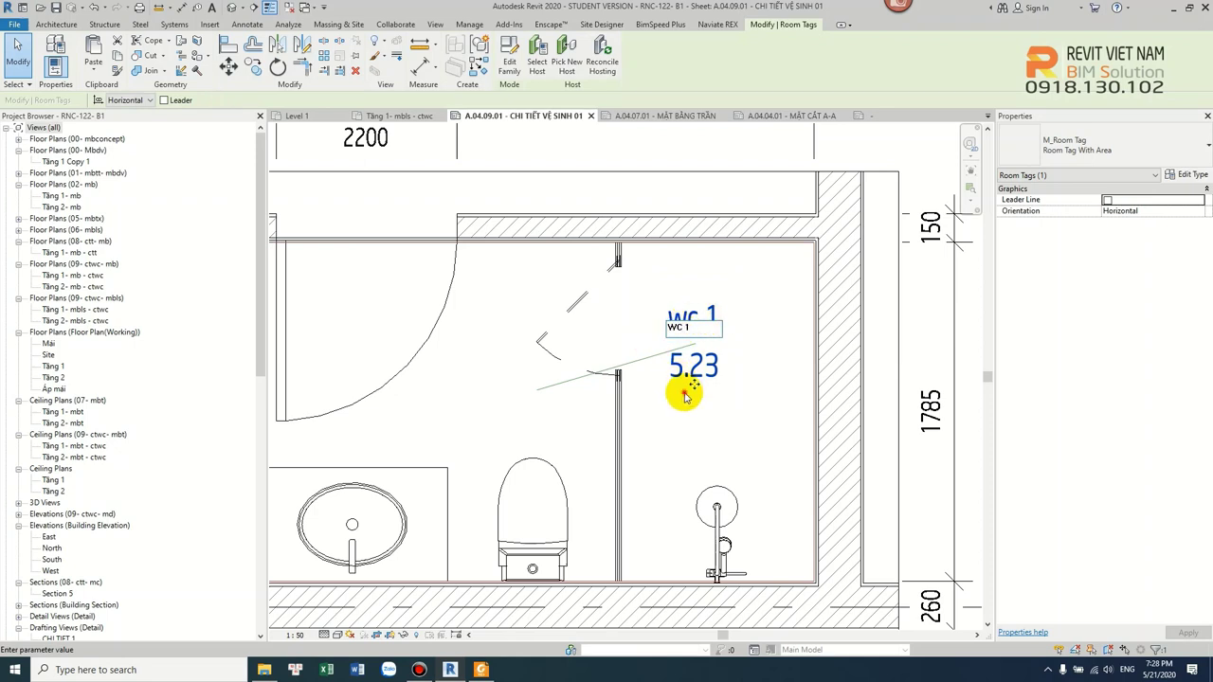
key(Return)
- Select the WC 1 room tag and open its family for editing
click(711, 377)
click(711, 378)
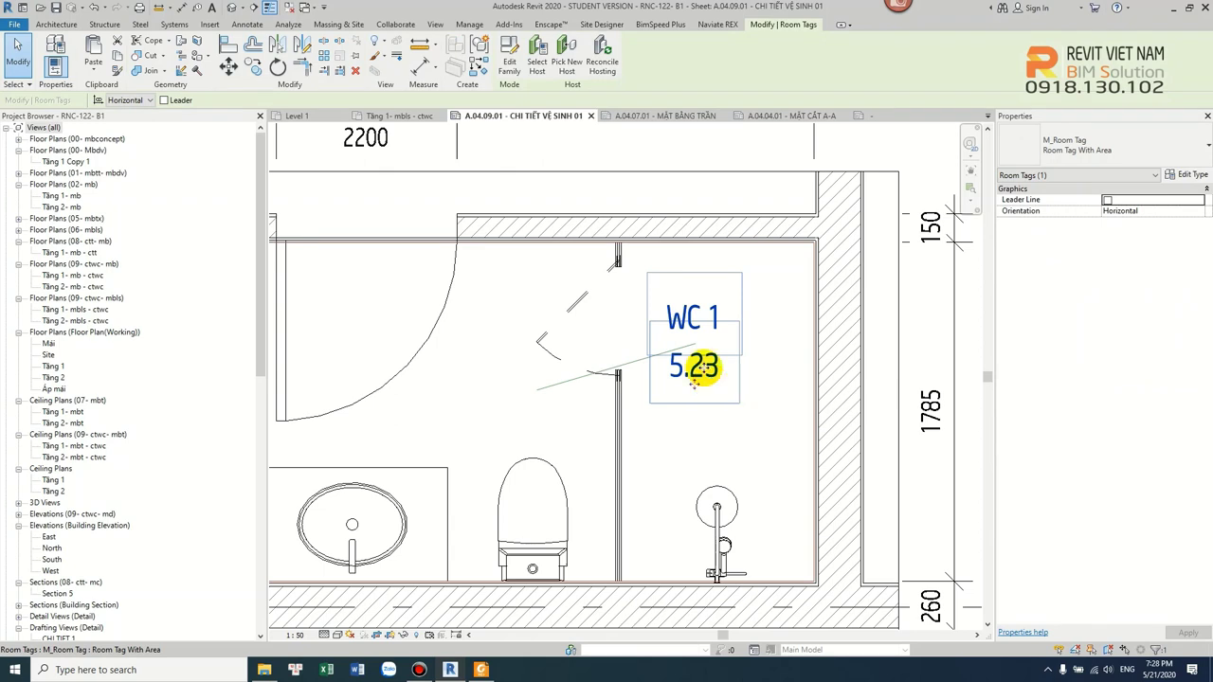
double_click(695, 368)
- Review the area label's parameters, then reload the M_Room Tag family into the project
click(663, 442)
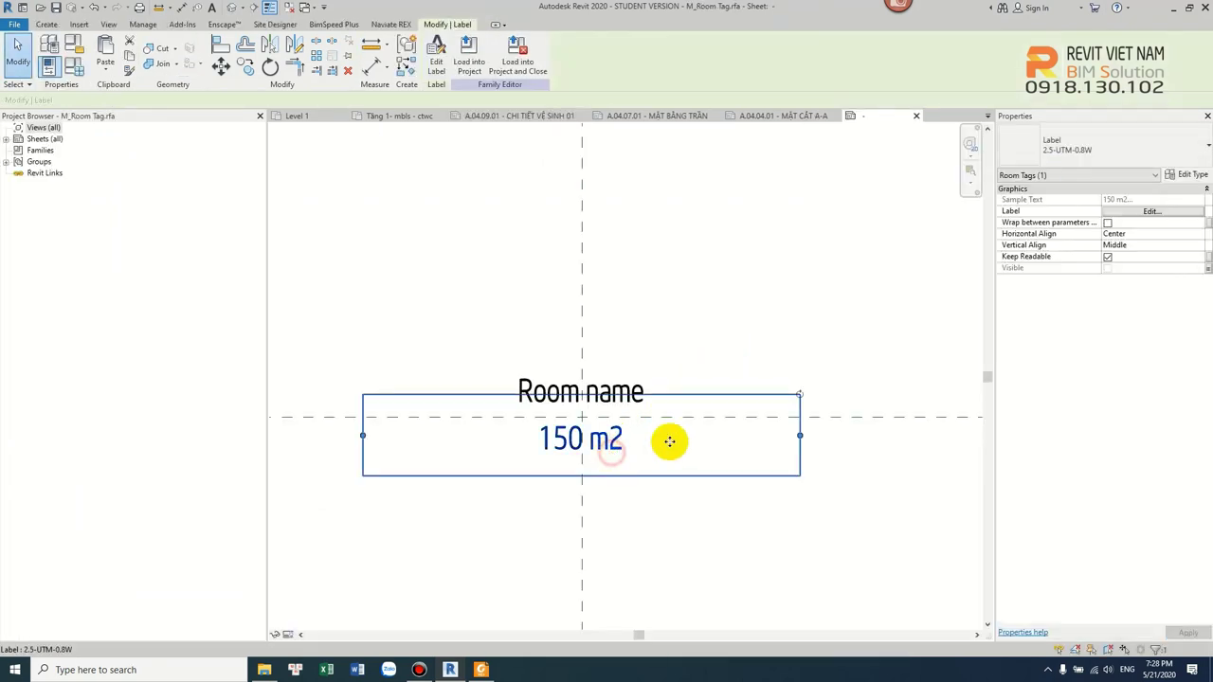
click(1151, 212)
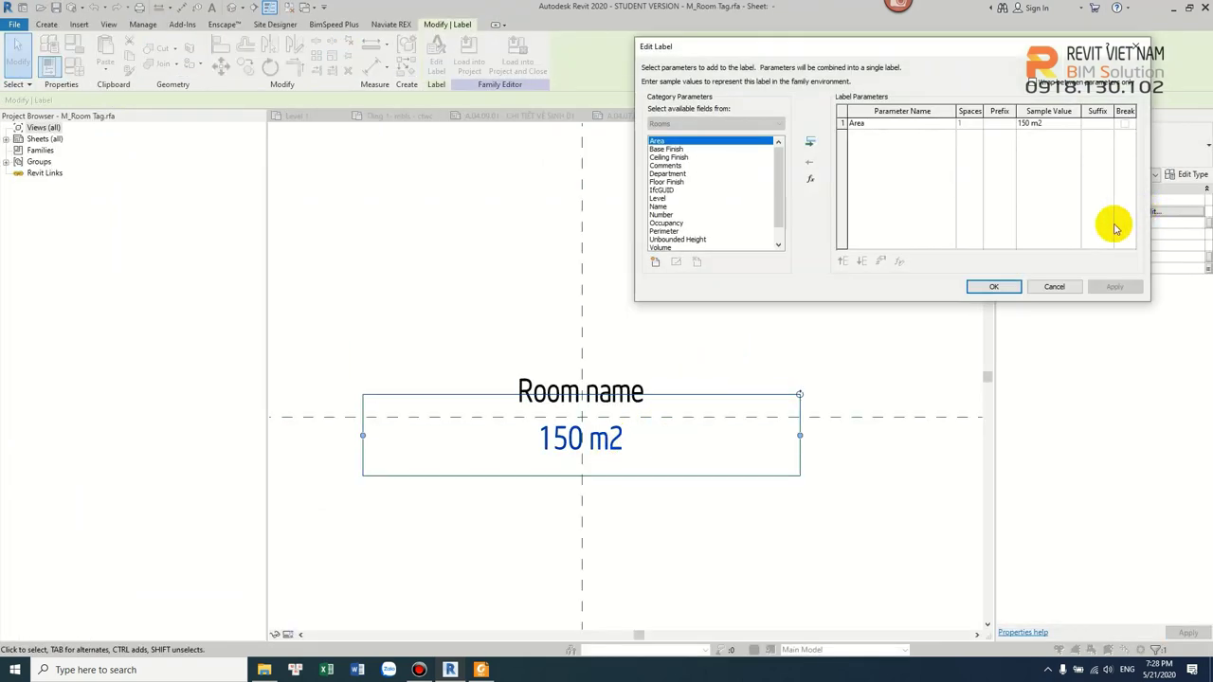
key(Return)
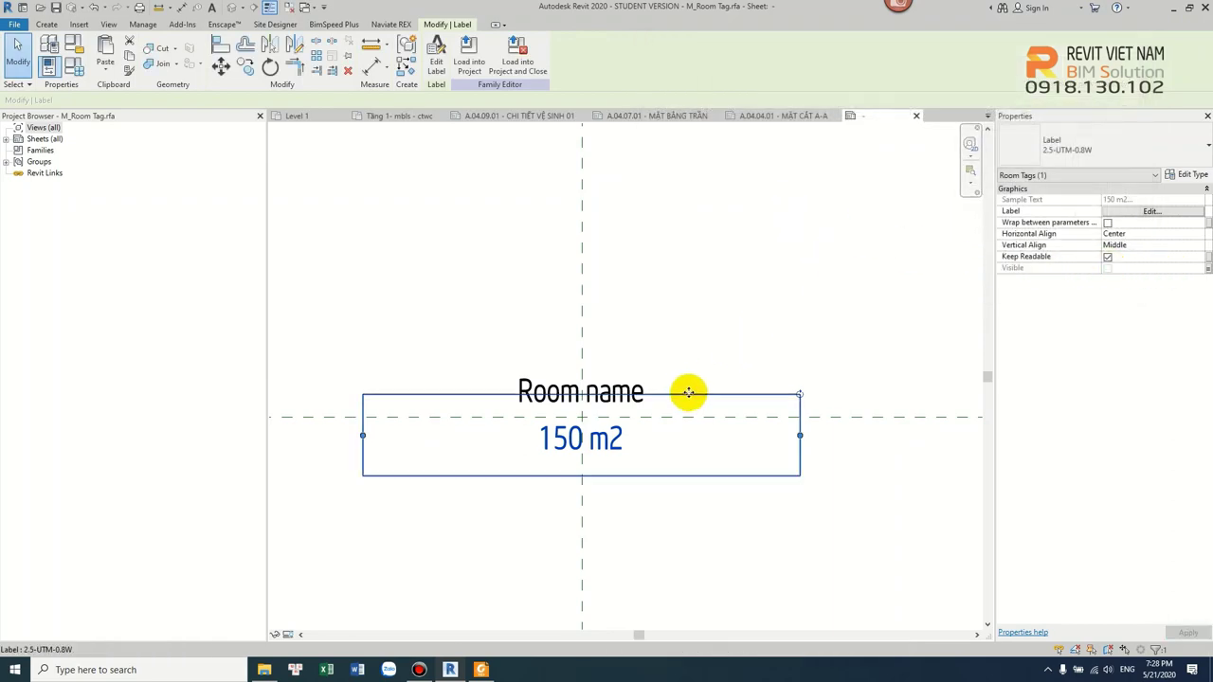
click(472, 74)
click(583, 423)
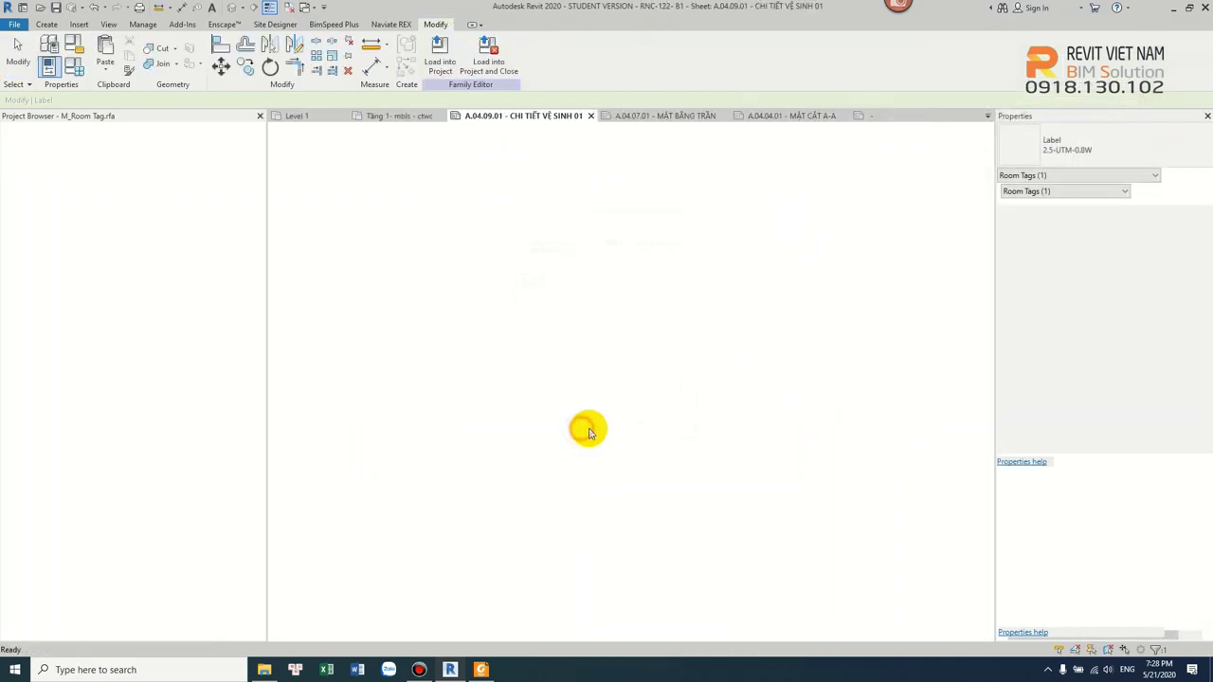
click(590, 395)
- Set project area units to square metres, 2 decimal places, with the m² symbol
key(Escape)
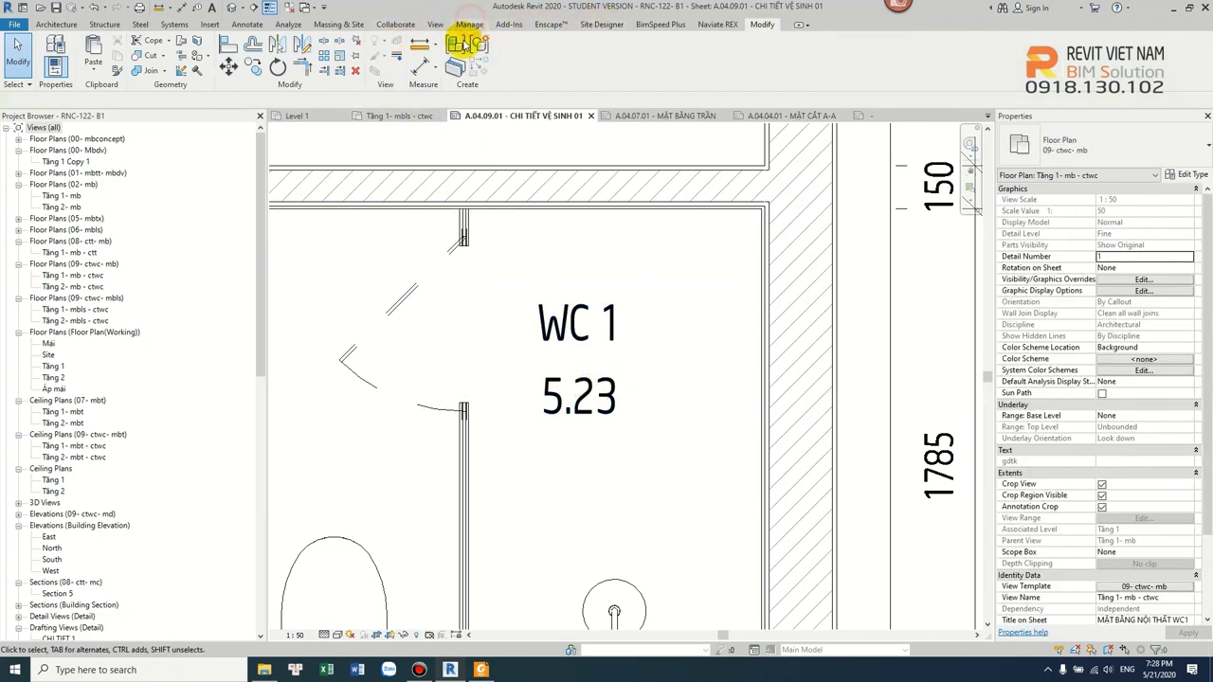
click(469, 25)
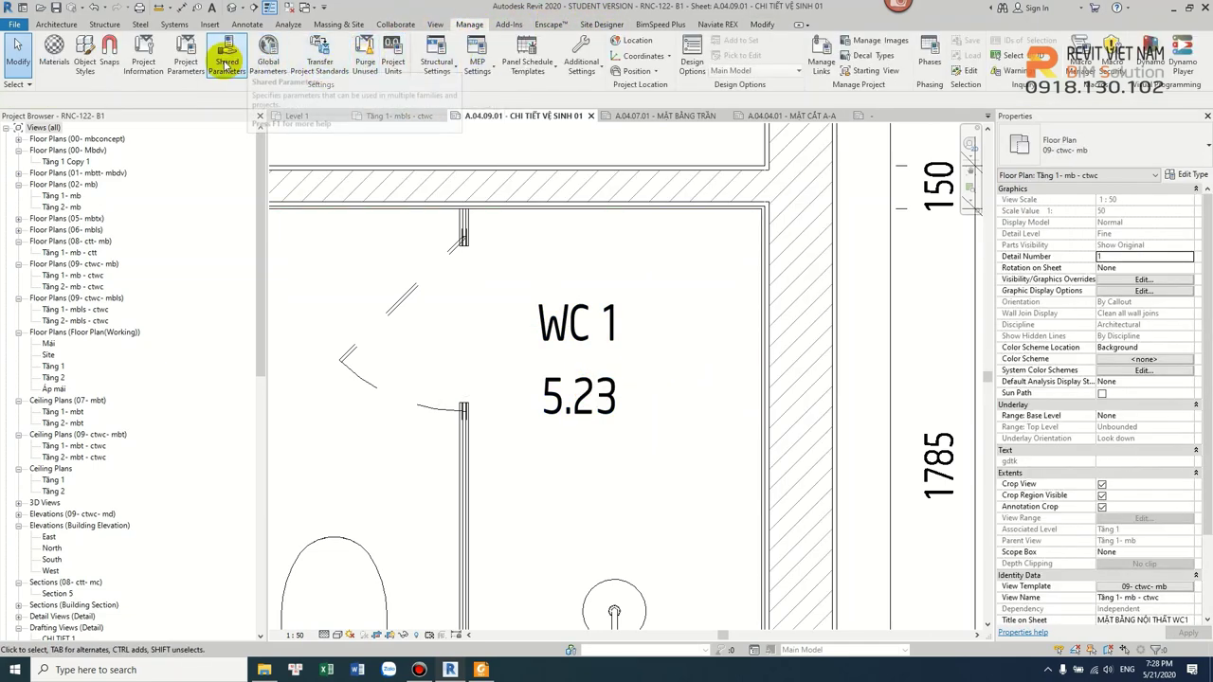
click(394, 69)
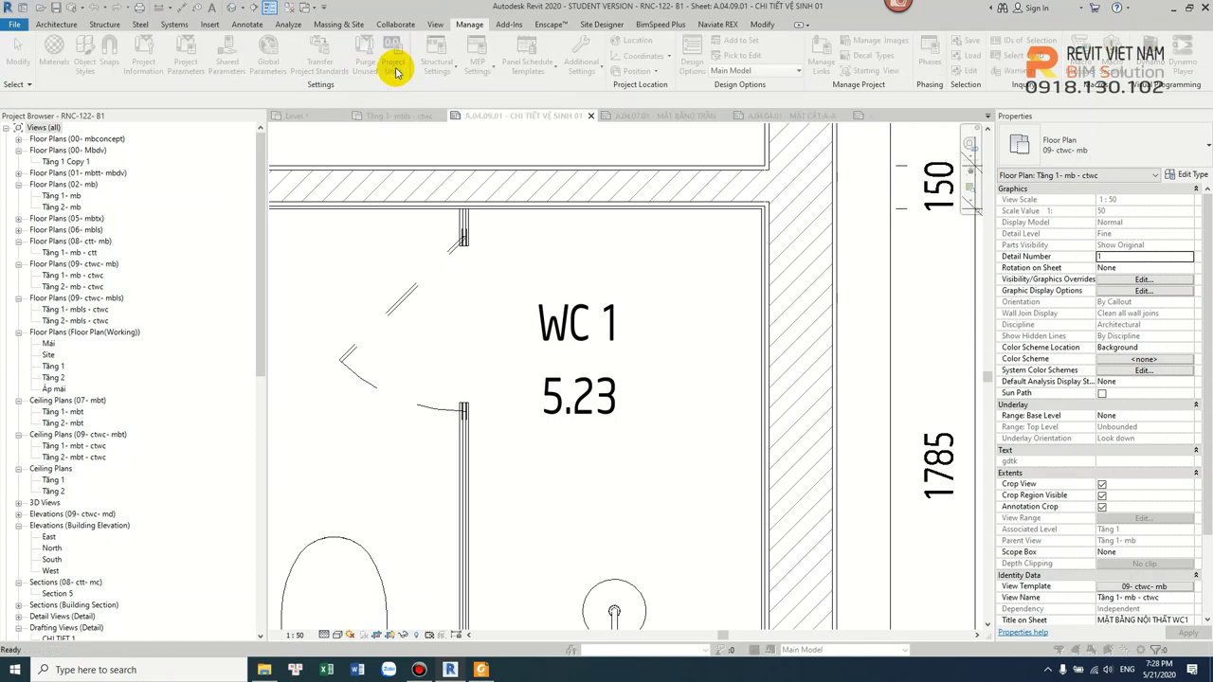
click(643, 252)
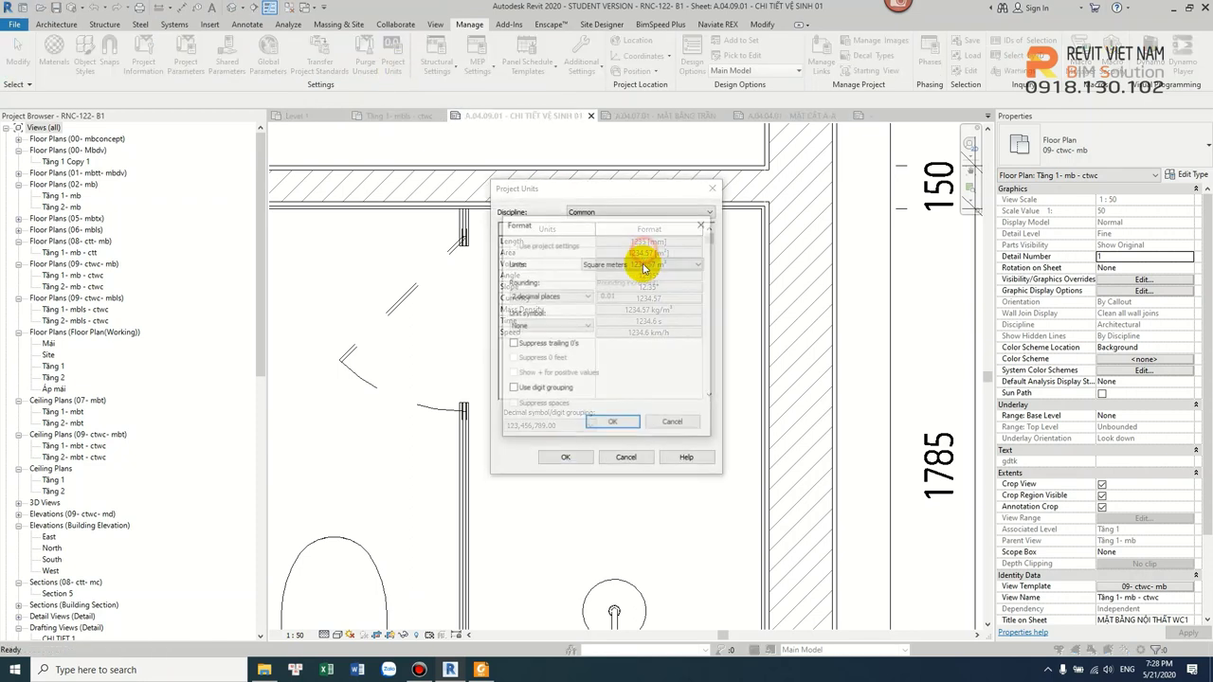
click(614, 422)
click(565, 457)
- Nudge the WC 1 room tag slightly down within the room
click(663, 384)
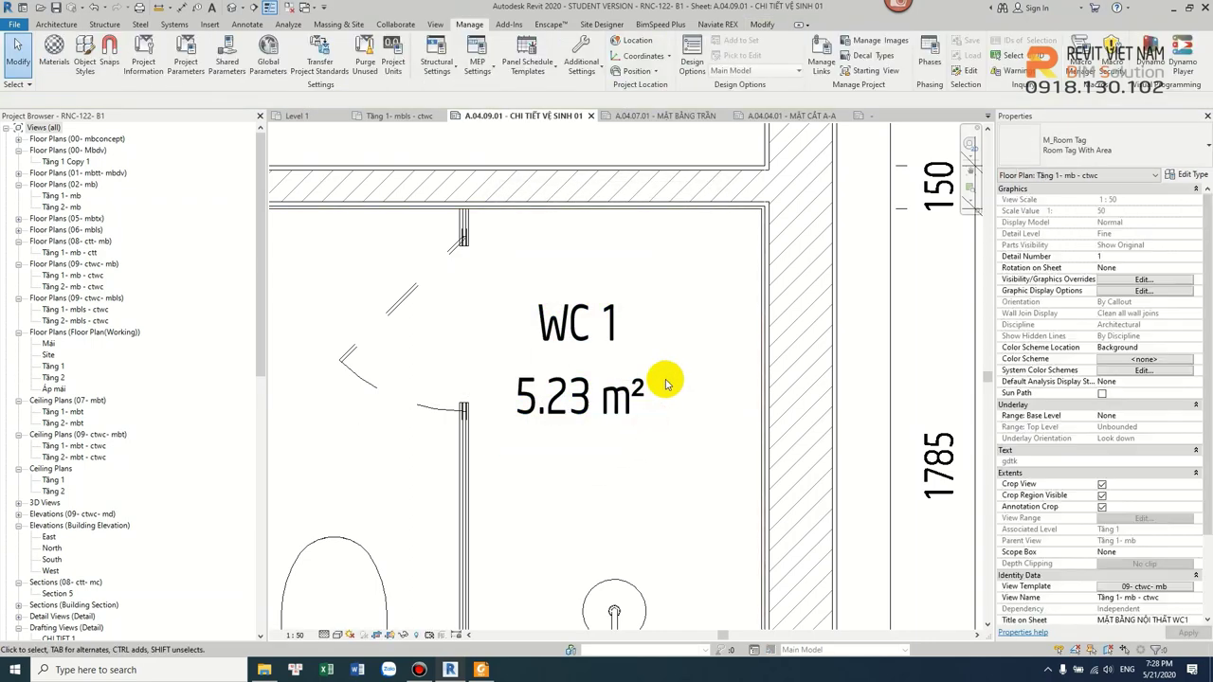
scroll(666, 384, down, 3)
drag(617, 392, 621, 406)
key(Escape)
scroll(620, 406, down, 1)
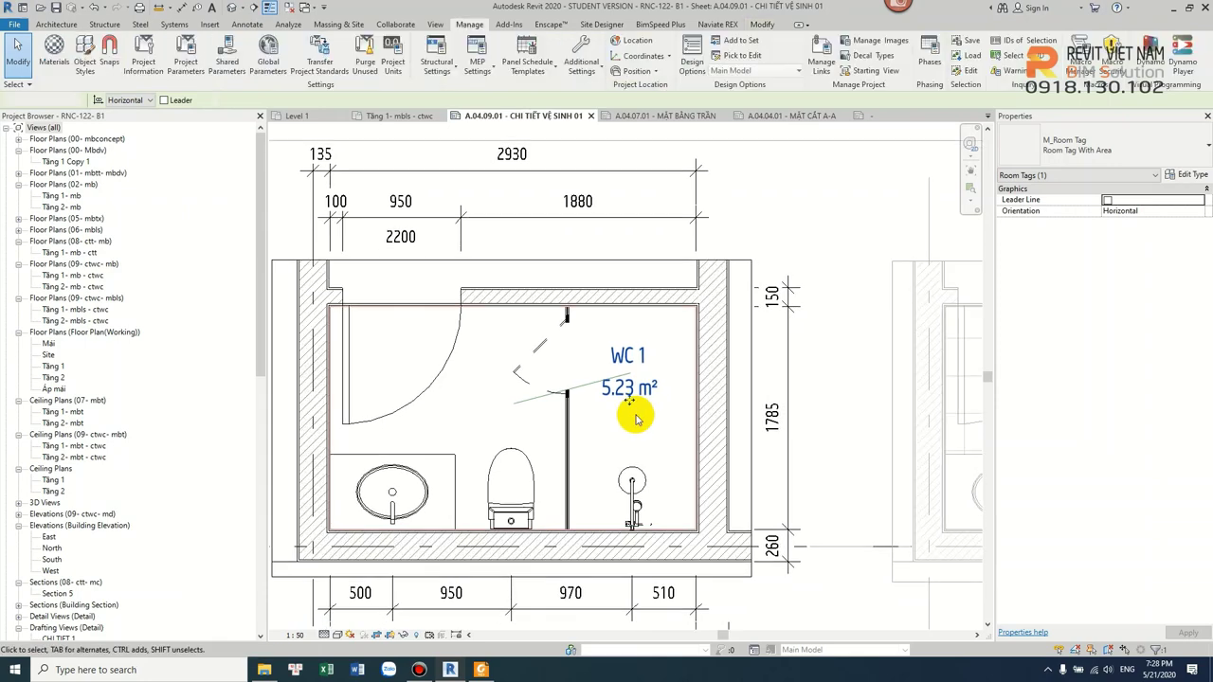
- Place a top-elevation spot elevation reading FFL -0.050 on the floor beside the toilet
scroll(621, 408, up, 1)
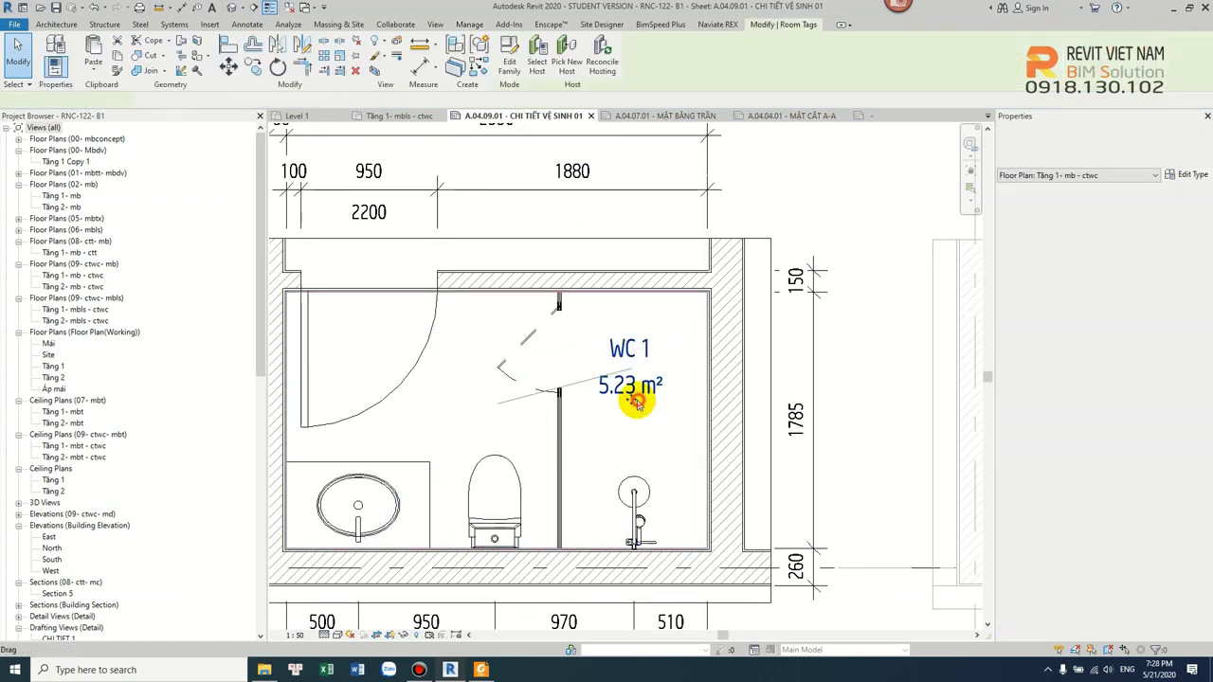
key(l)
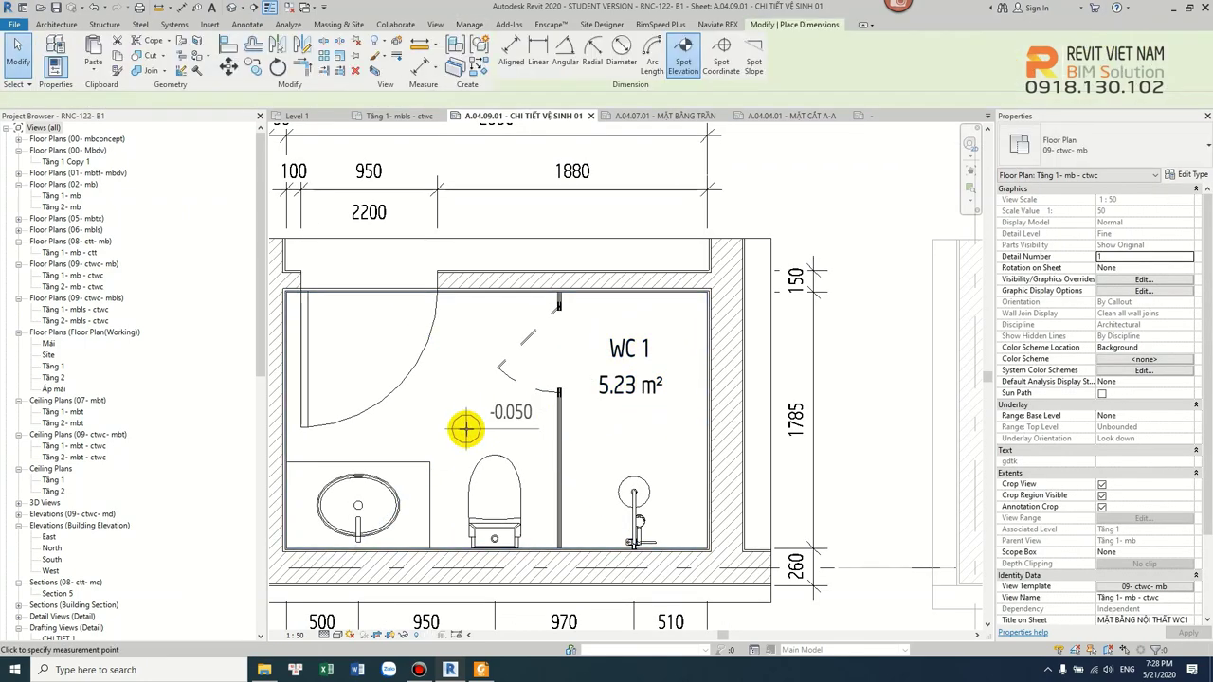
scroll(455, 427, up, 2)
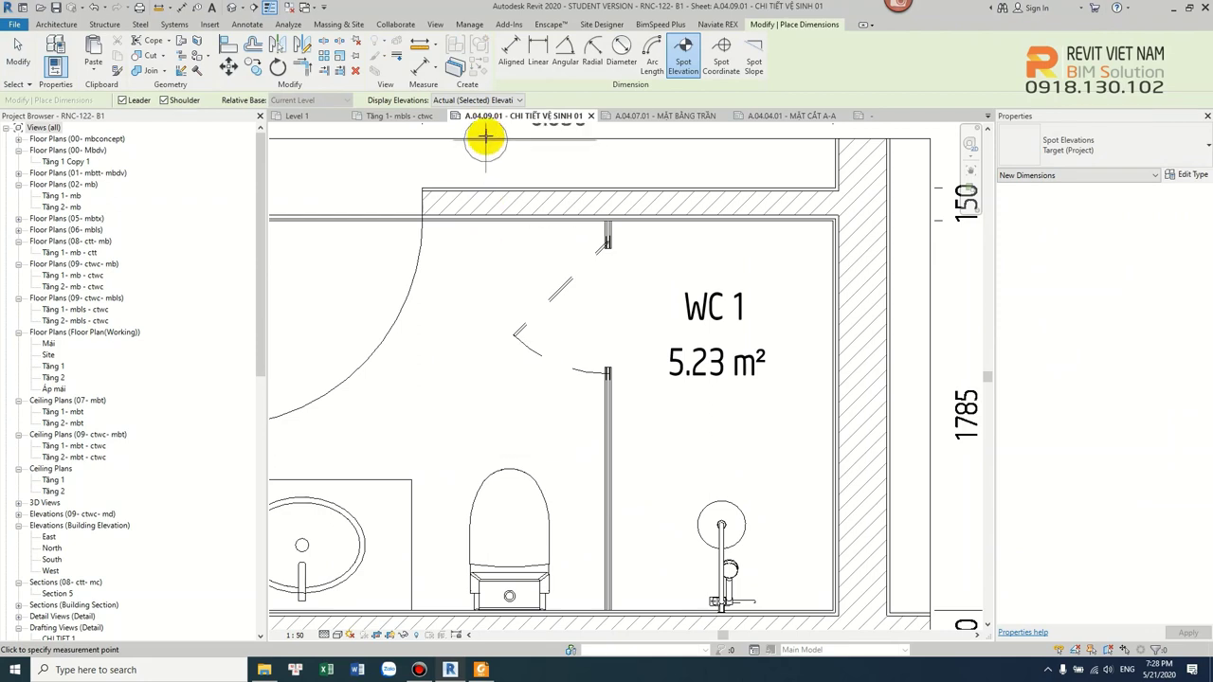
click(491, 102)
click(461, 132)
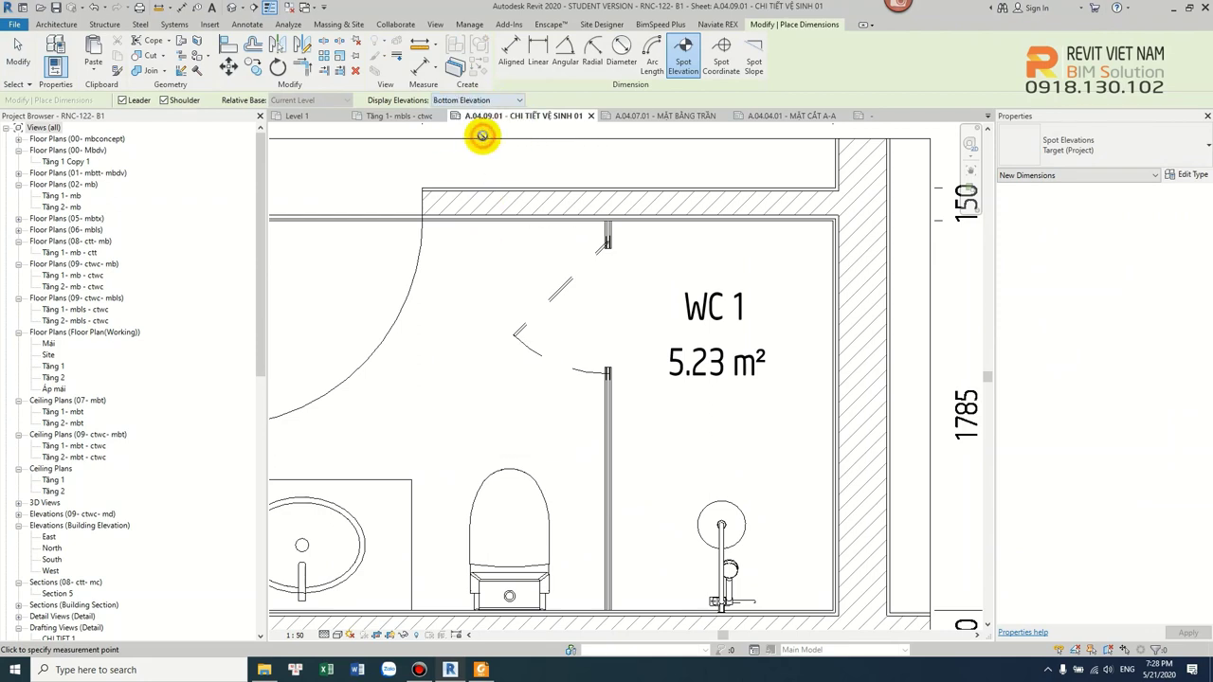
click(474, 141)
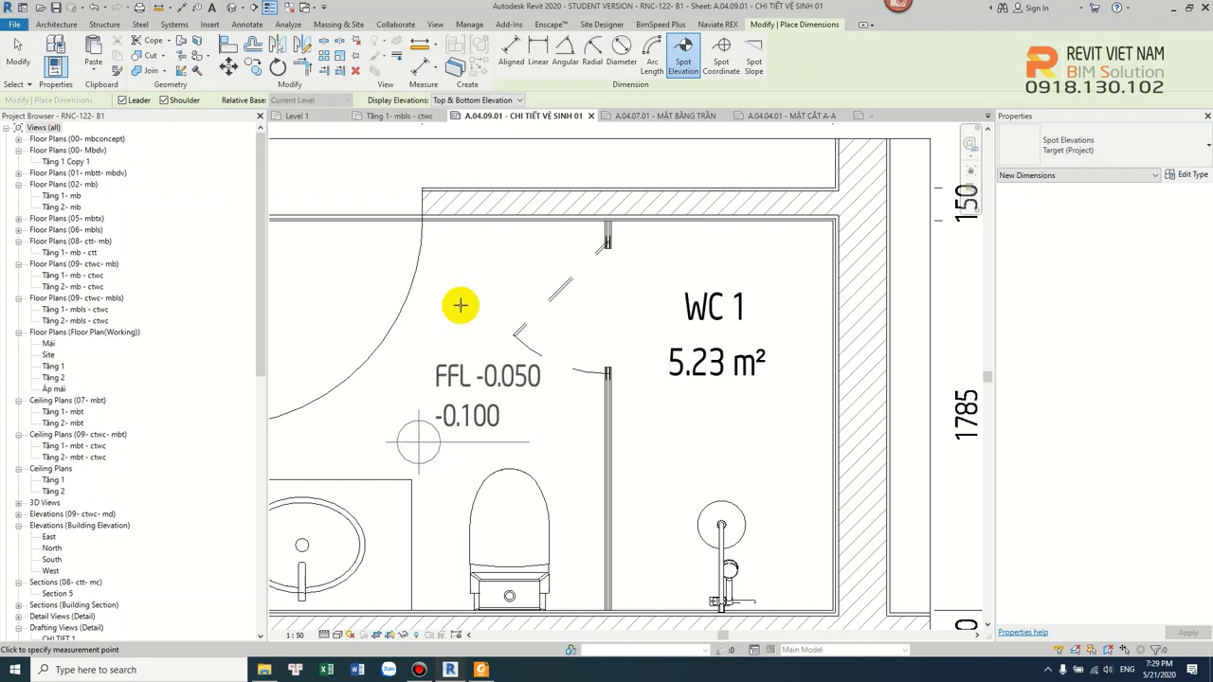
click(478, 101)
click(474, 124)
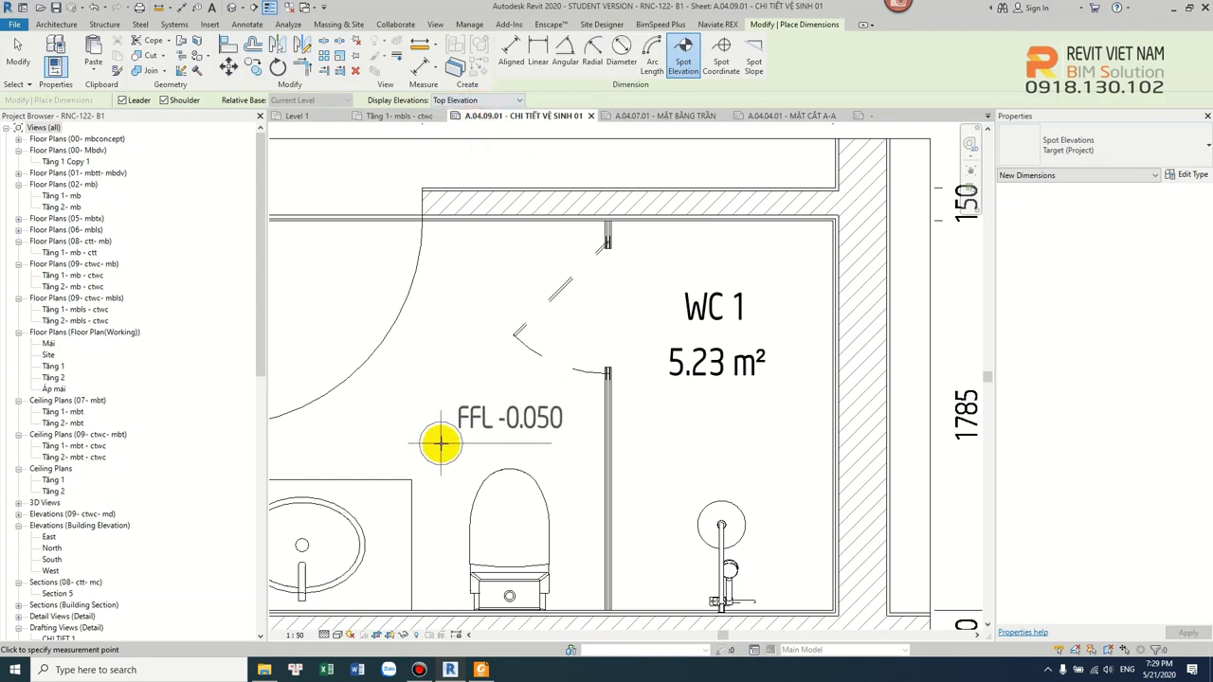
click(408, 445)
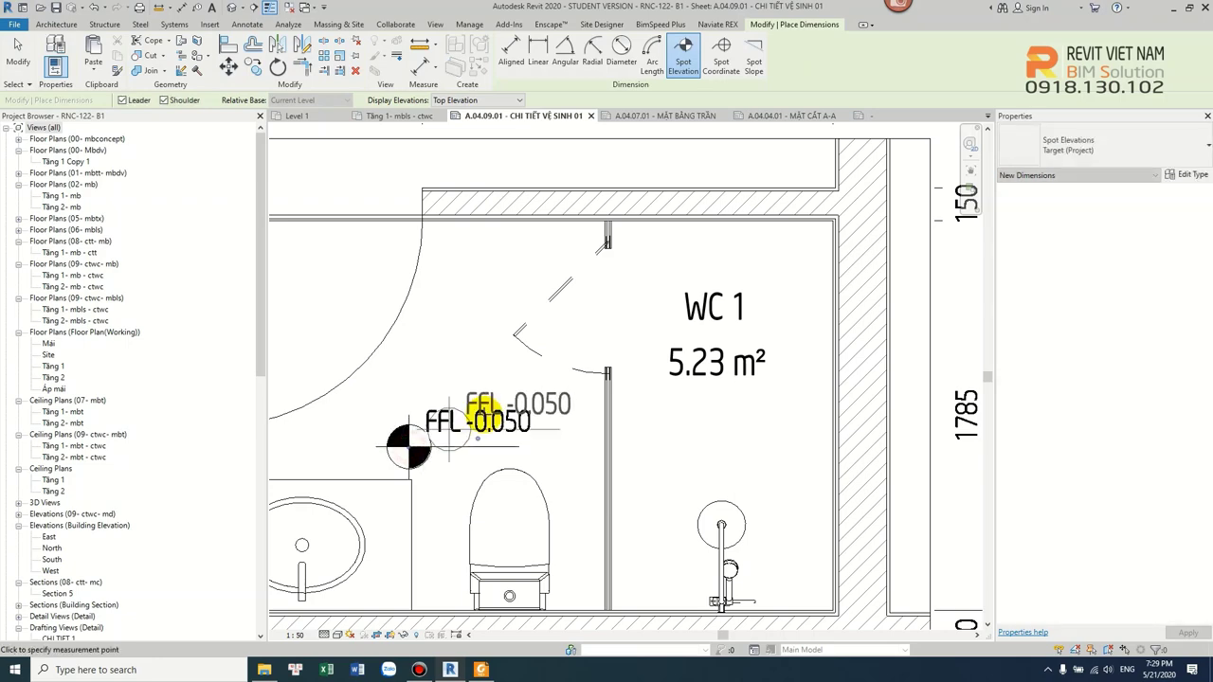
key(Escape)
- Move the WC 1 room tag left to sit just above the spot elevation
click(694, 363)
ctrl+drag(658, 392, 474, 393)
scroll(654, 349, down, 3)
key(Escape)
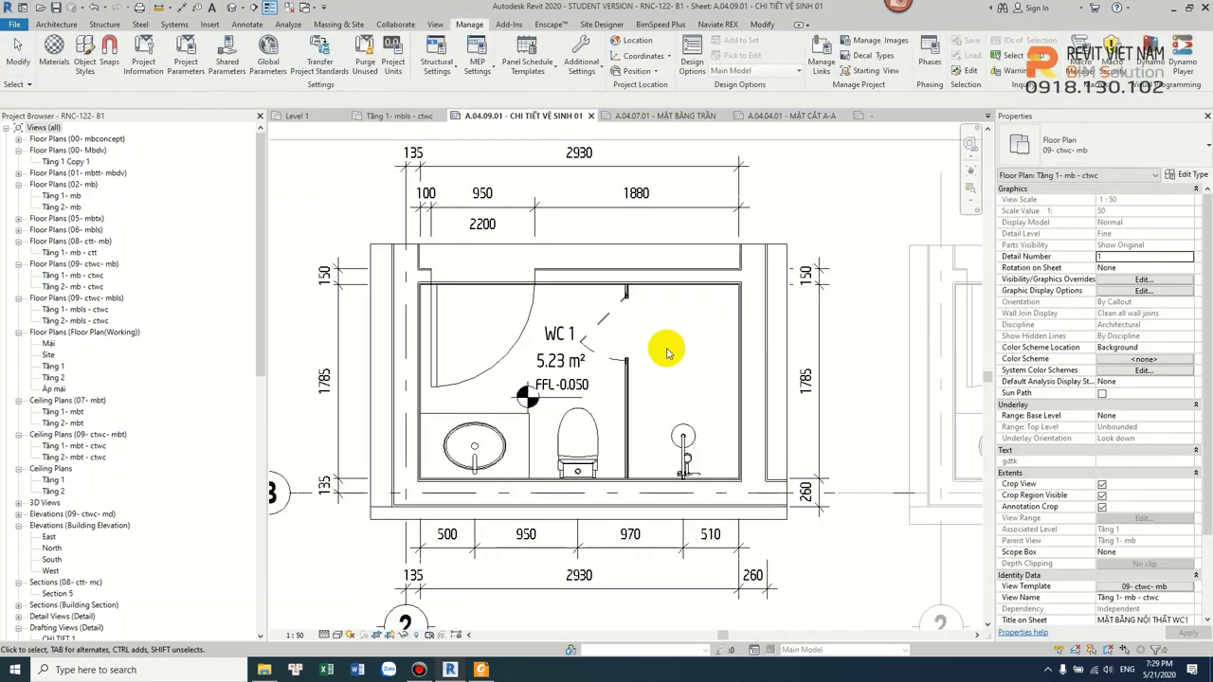
middle_drag(688, 355, 679, 350)
scroll(664, 339, up, 5)
middle_drag(663, 392, 647, 446)
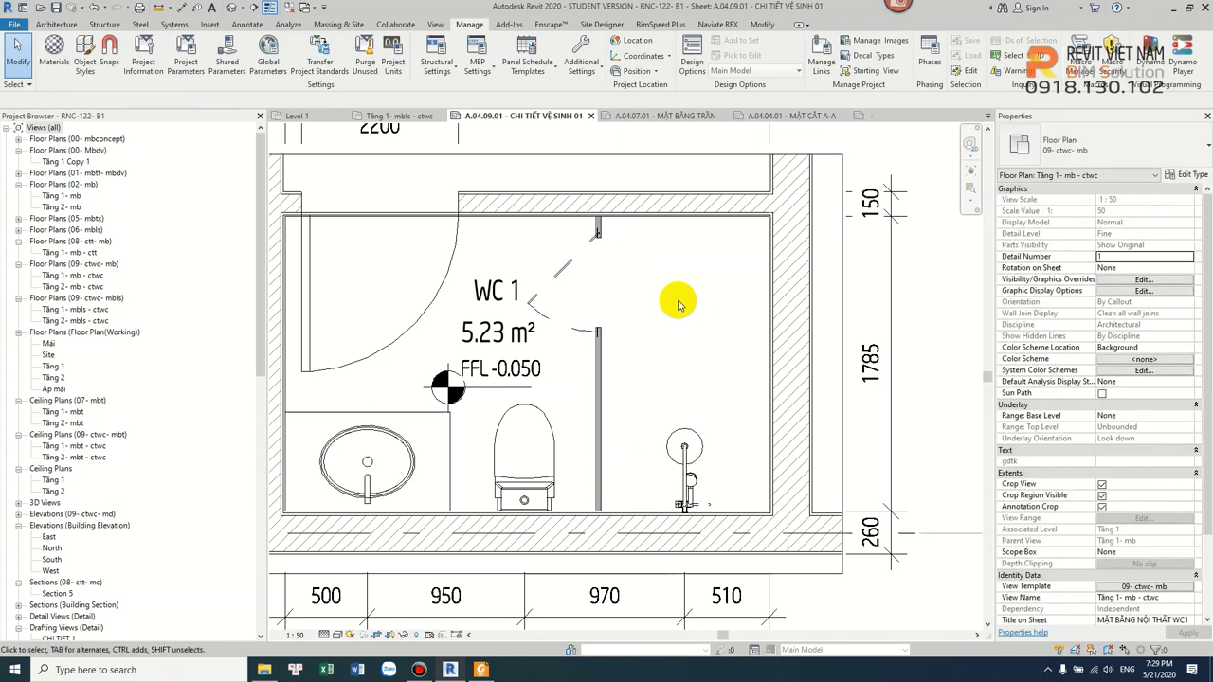
scroll(517, 336, down, 3)
scroll(525, 331, down, 2)
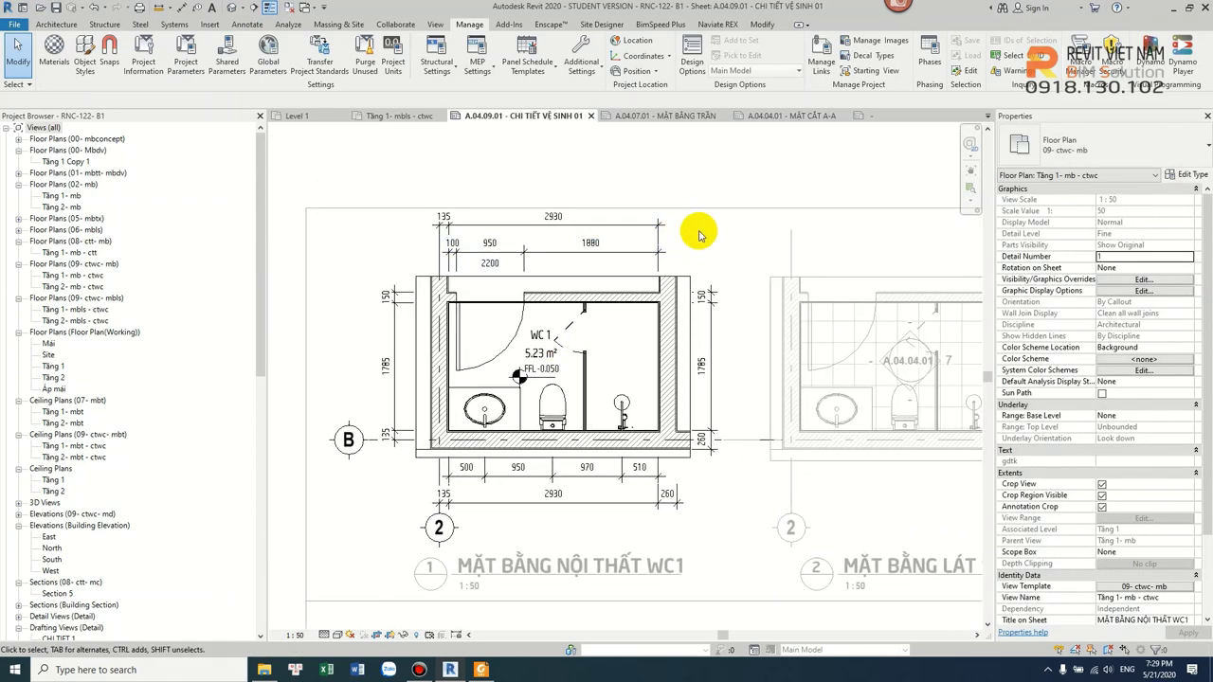